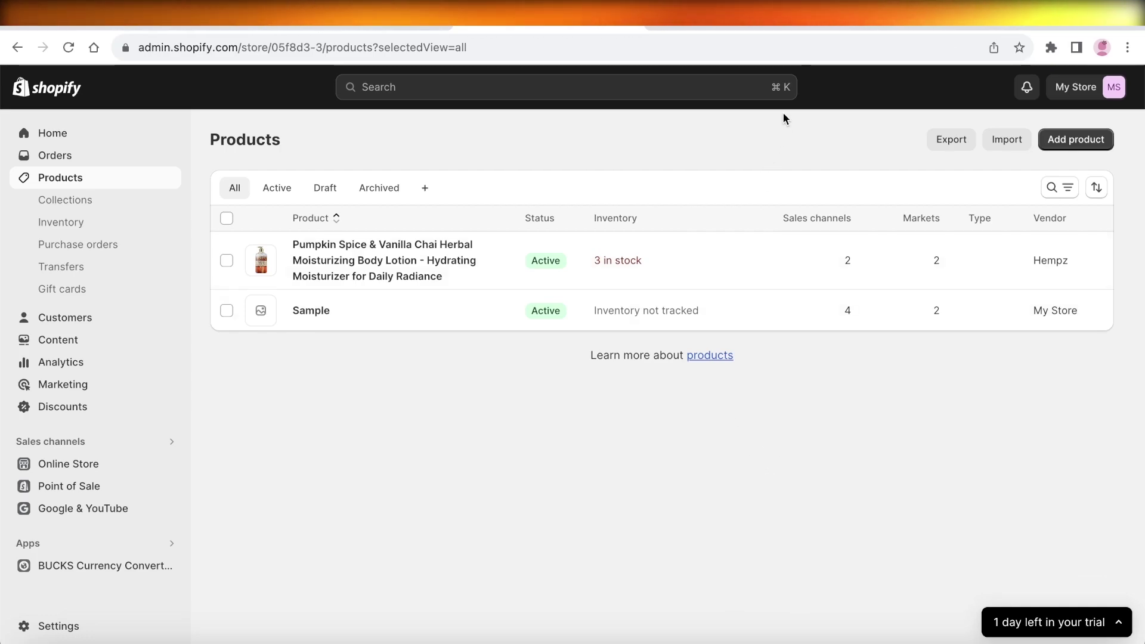
Switch from the Shopify Products list to the printify.com browser tab.
click(726, 28)
mouse_move(637, 105)
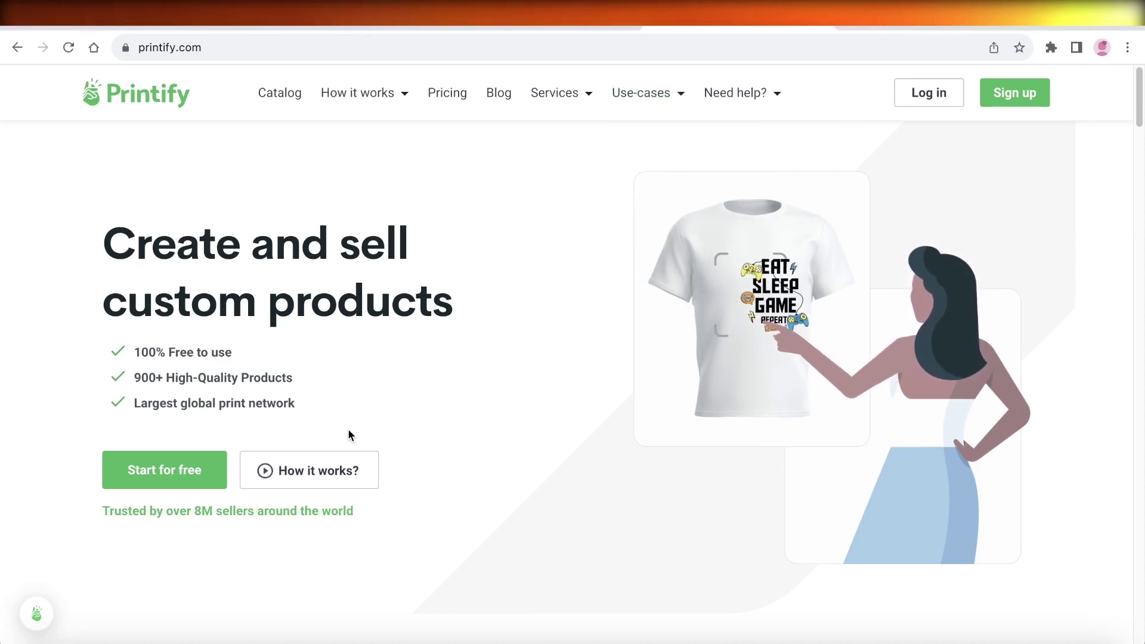
scroll(511, 358, down, 5)
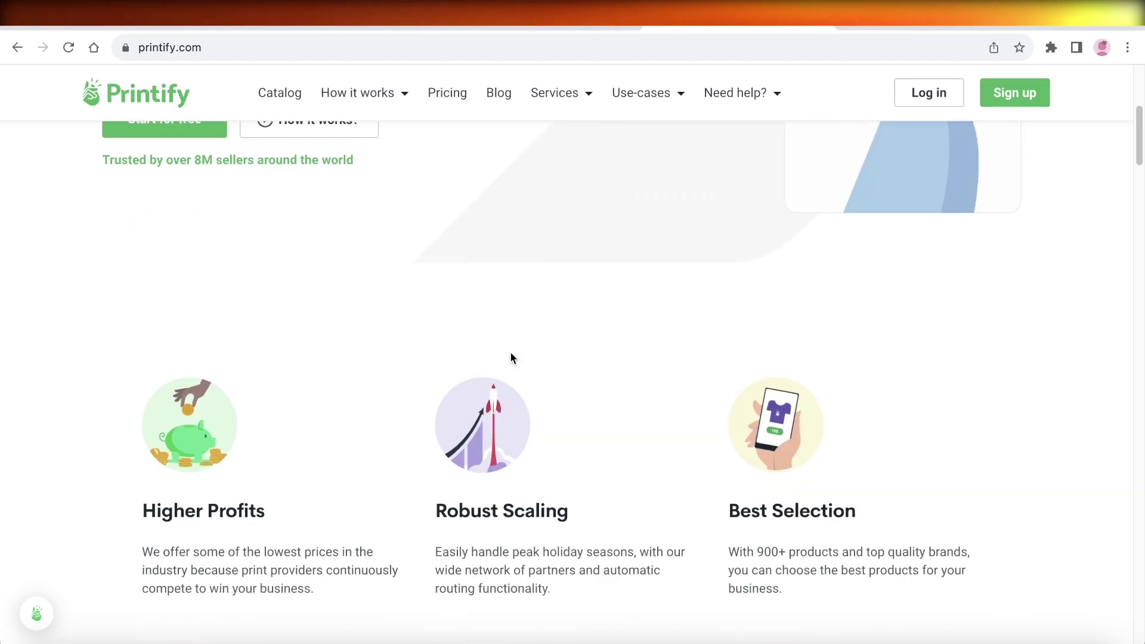
scroll(511, 352, down, 5)
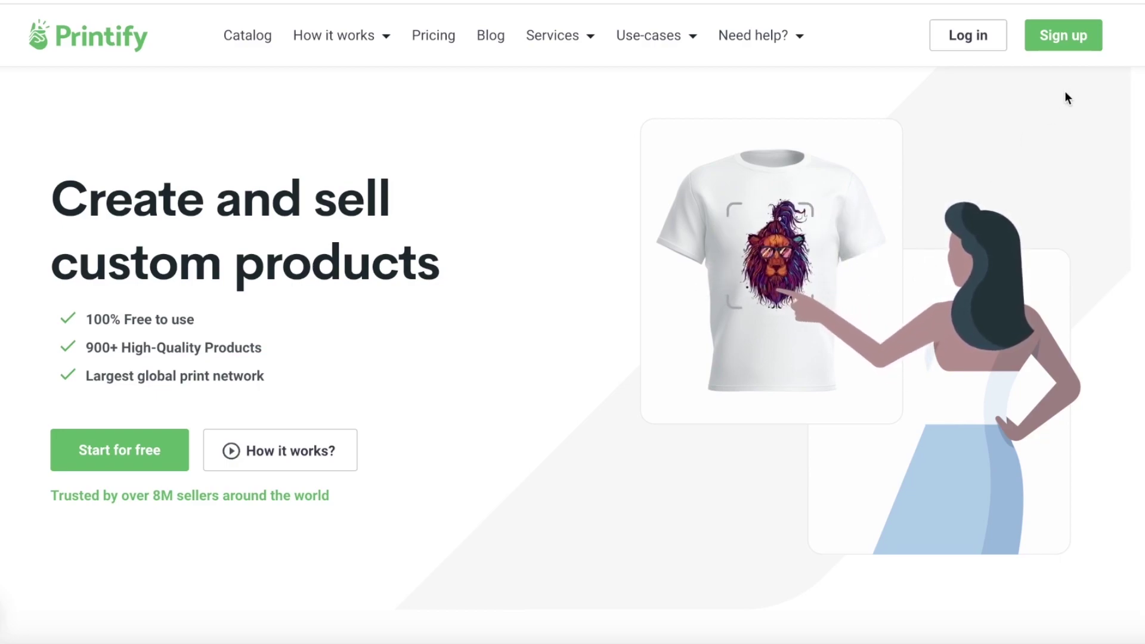
Sign in to Printify through Sign up using the saved Google account.
click(1075, 42)
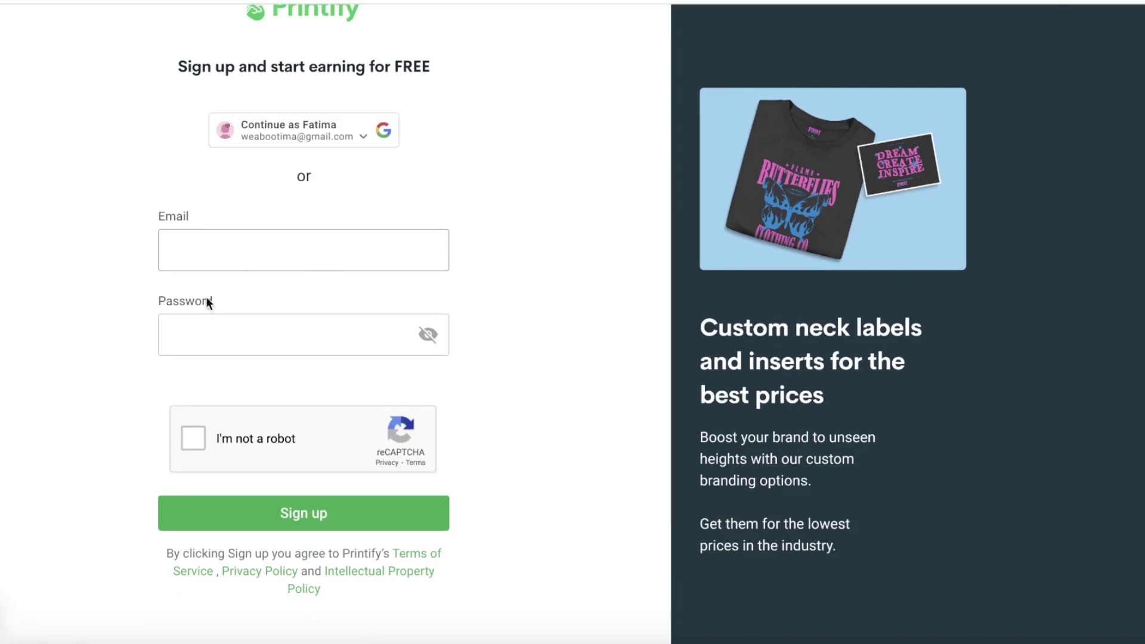
click(298, 129)
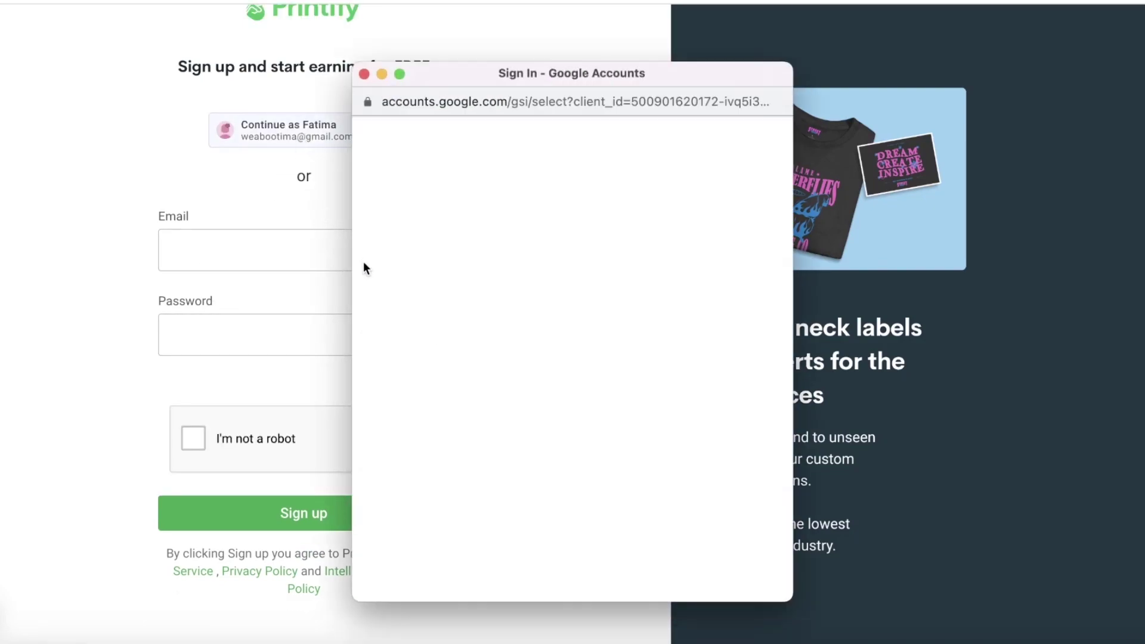
click(465, 338)
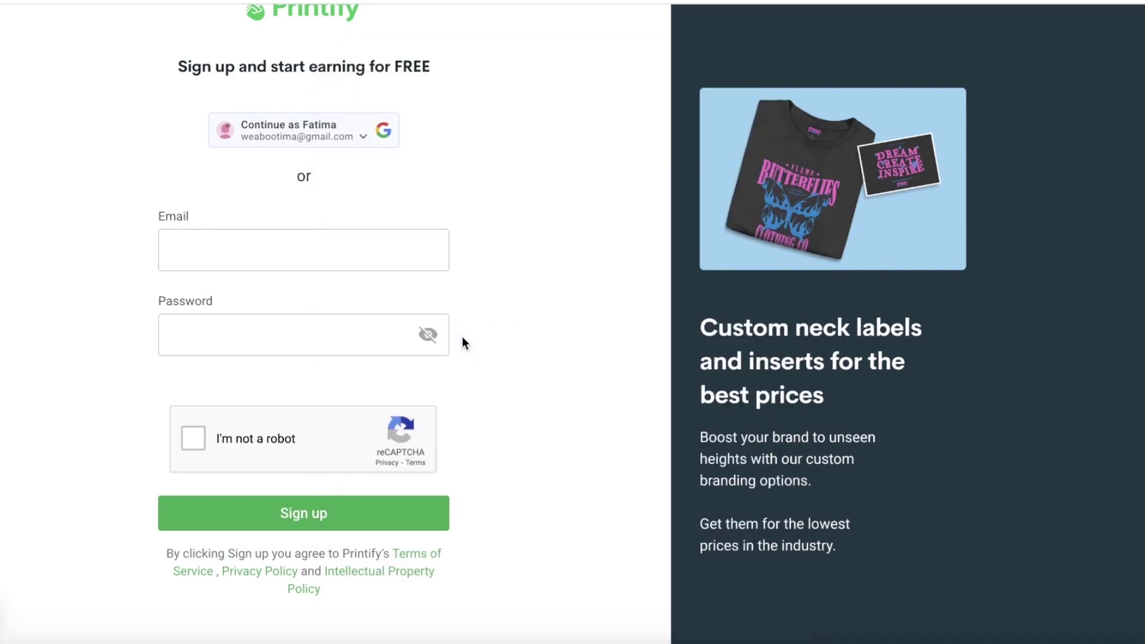
click(346, 138)
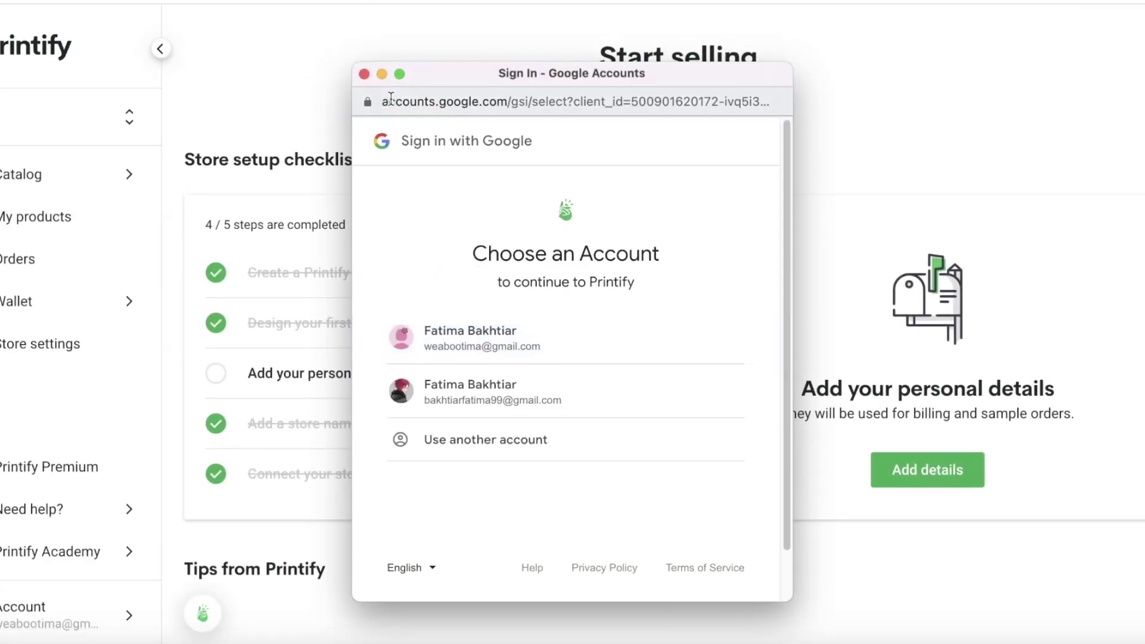
click(364, 74)
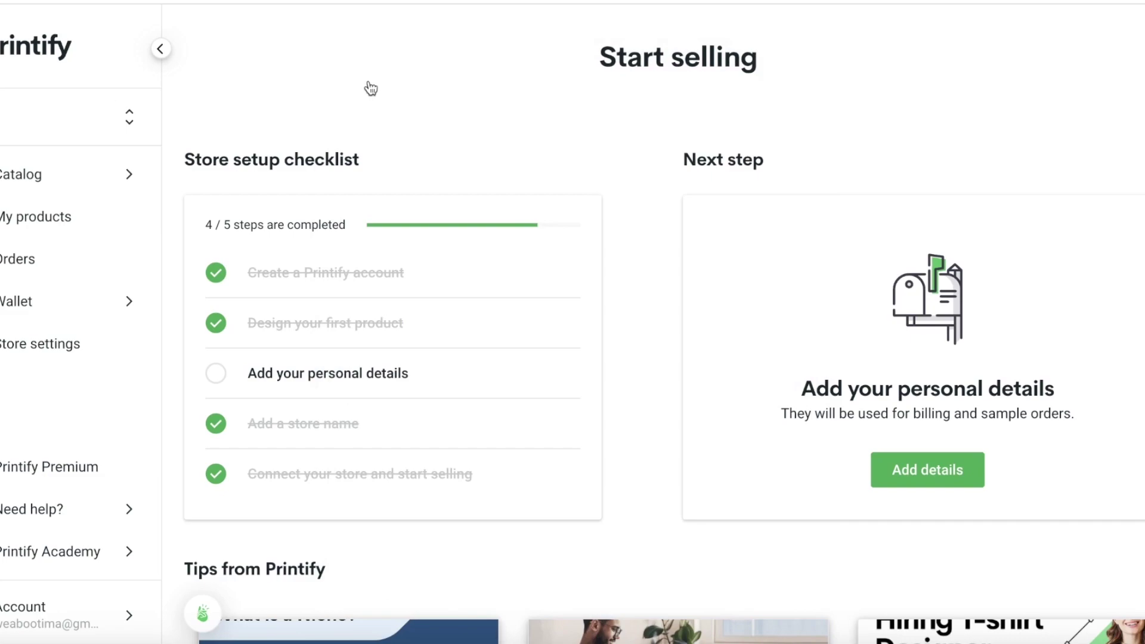
Open the sidebar store selector to show the linked Wix, eBay and Shopify stores.
scroll(620, 209, down, 3)
scroll(606, 217, up, 3)
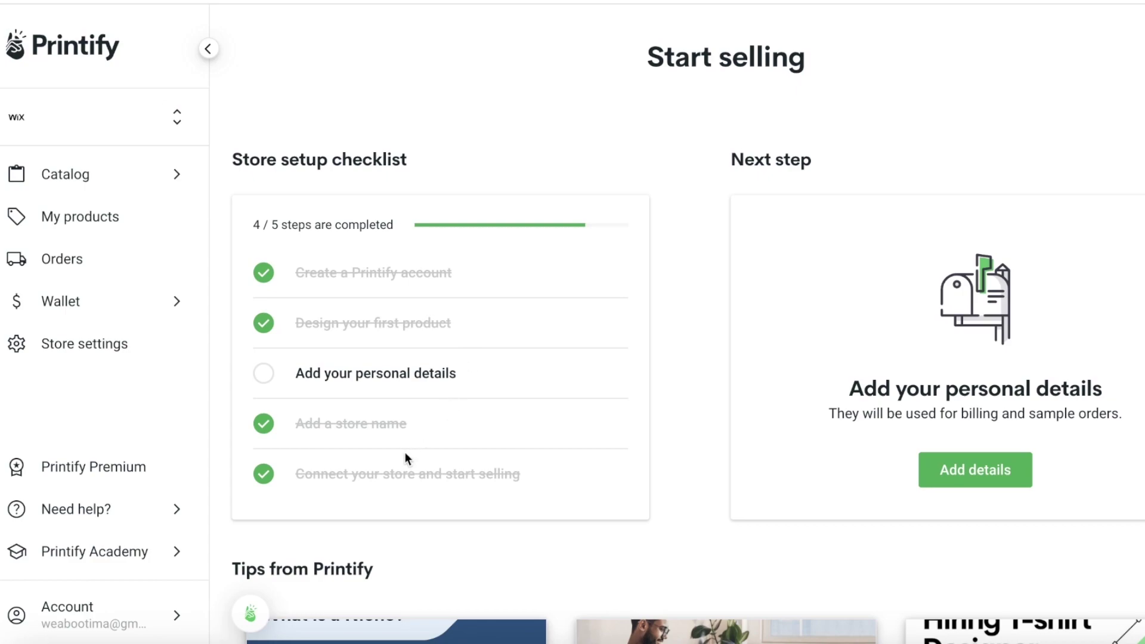
scroll(65, 442, down, 3)
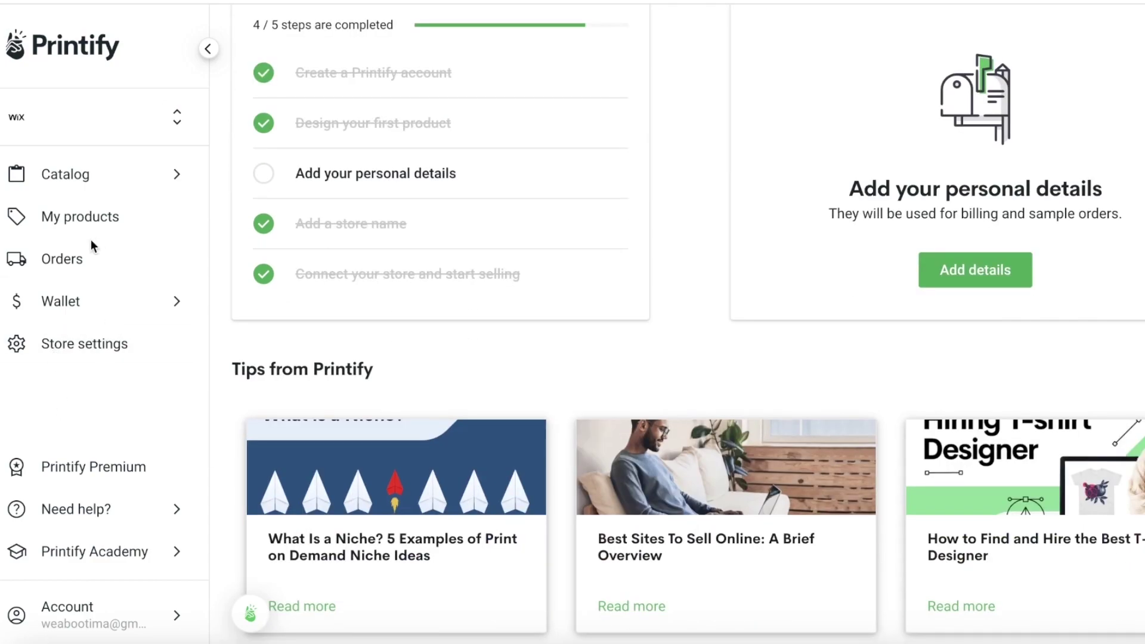
click(94, 128)
scroll(115, 265, down, 1)
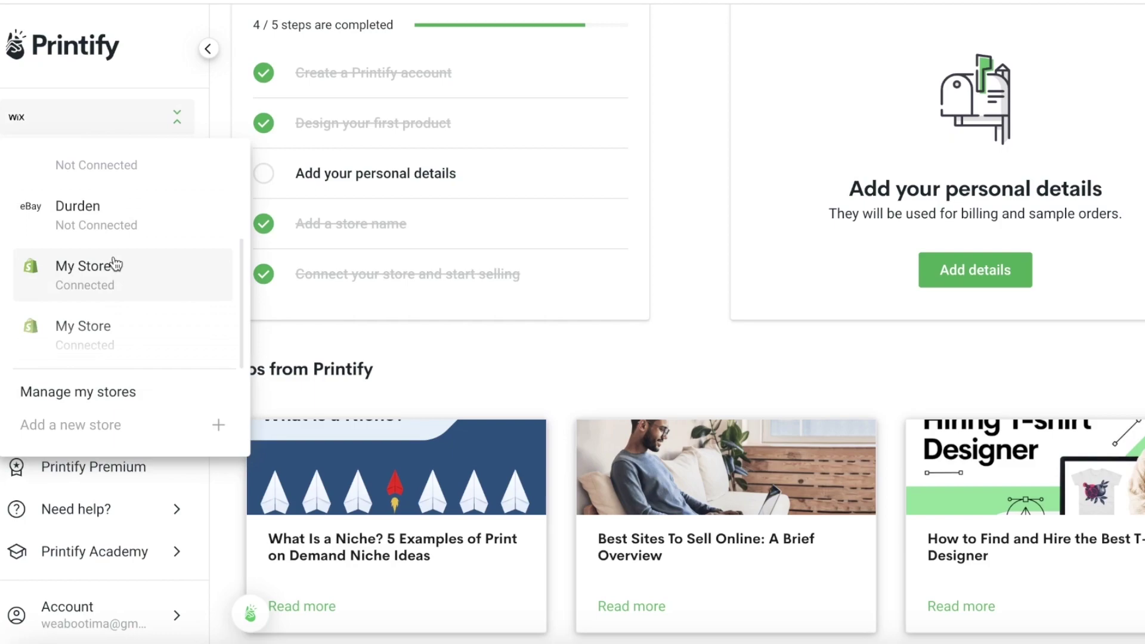
In Manage my stores, delete the Wix store and the first eBay store.
click(83, 402)
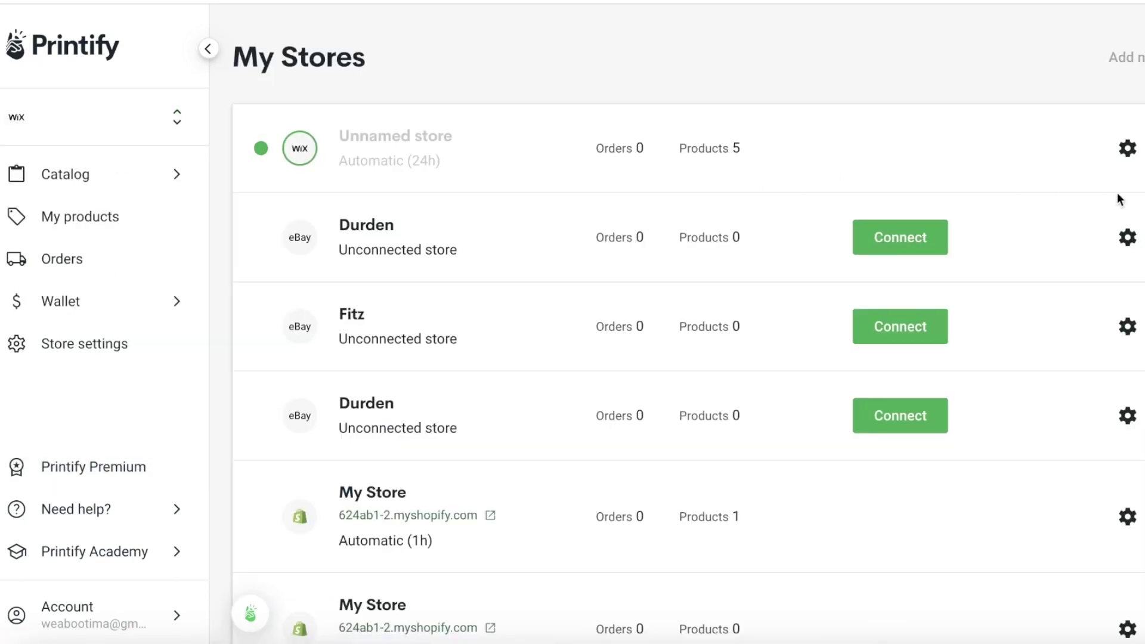
click(1106, 149)
click(1063, 261)
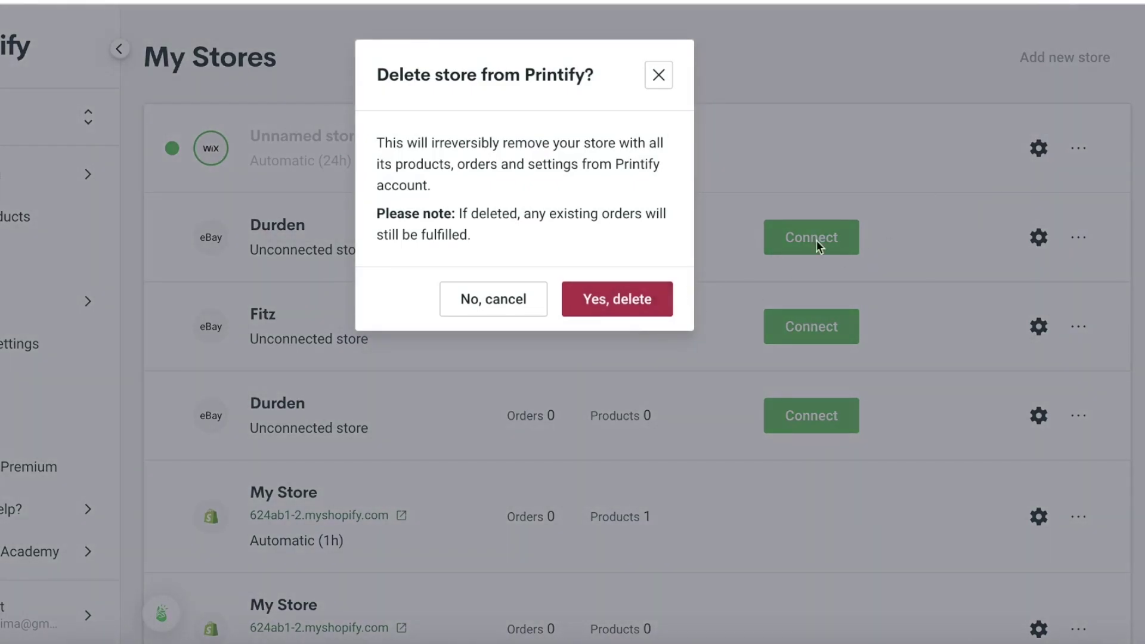
click(597, 298)
drag(588, 284, 749, 328)
click(1080, 153)
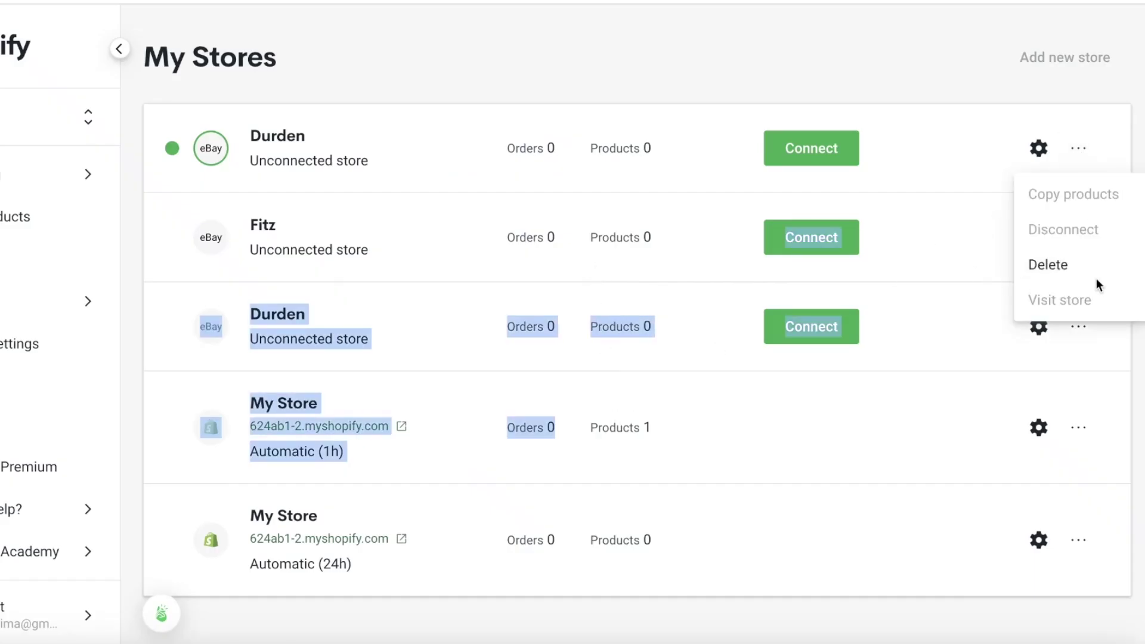
click(1054, 261)
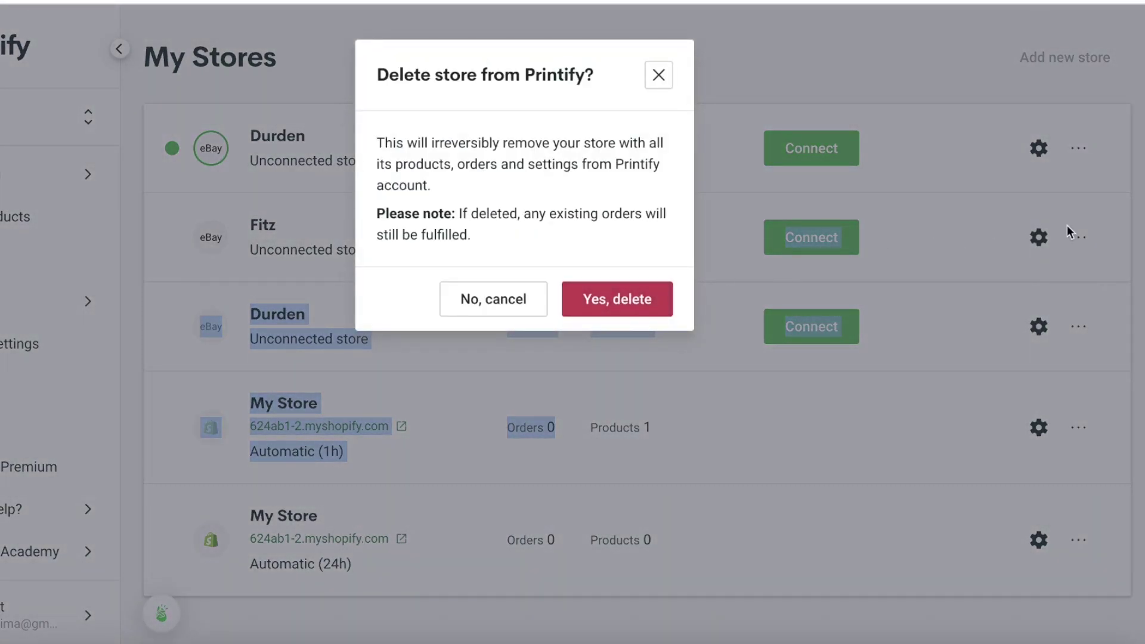
click(662, 300)
Delete the two remaining eBay stores and the duplicate My Store entry.
click(1079, 149)
click(1049, 263)
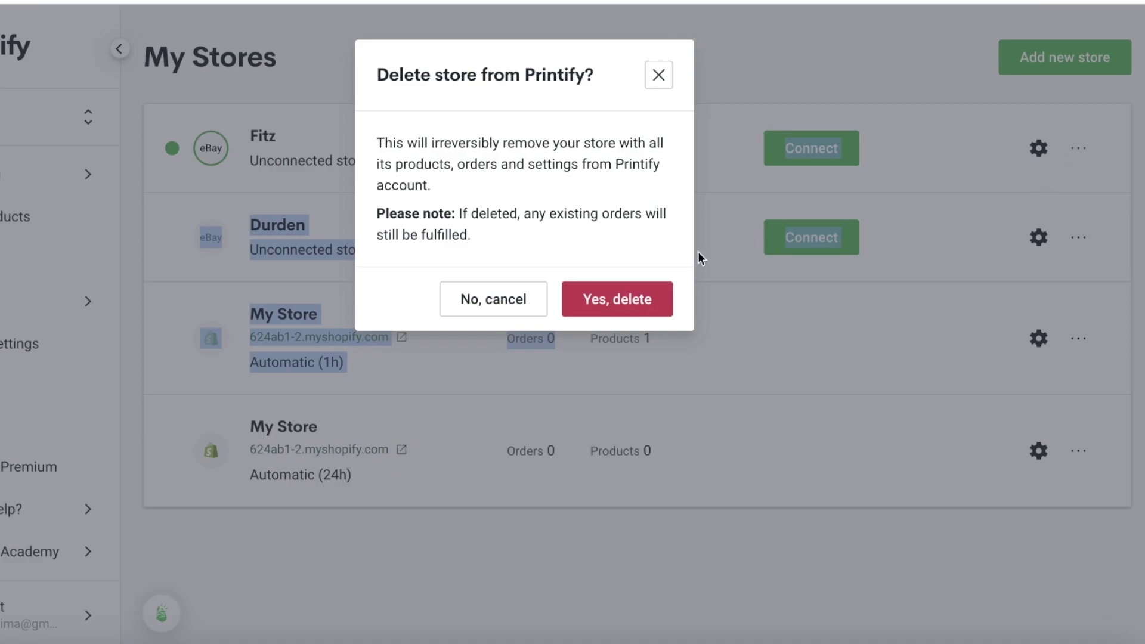
click(624, 302)
click(1073, 150)
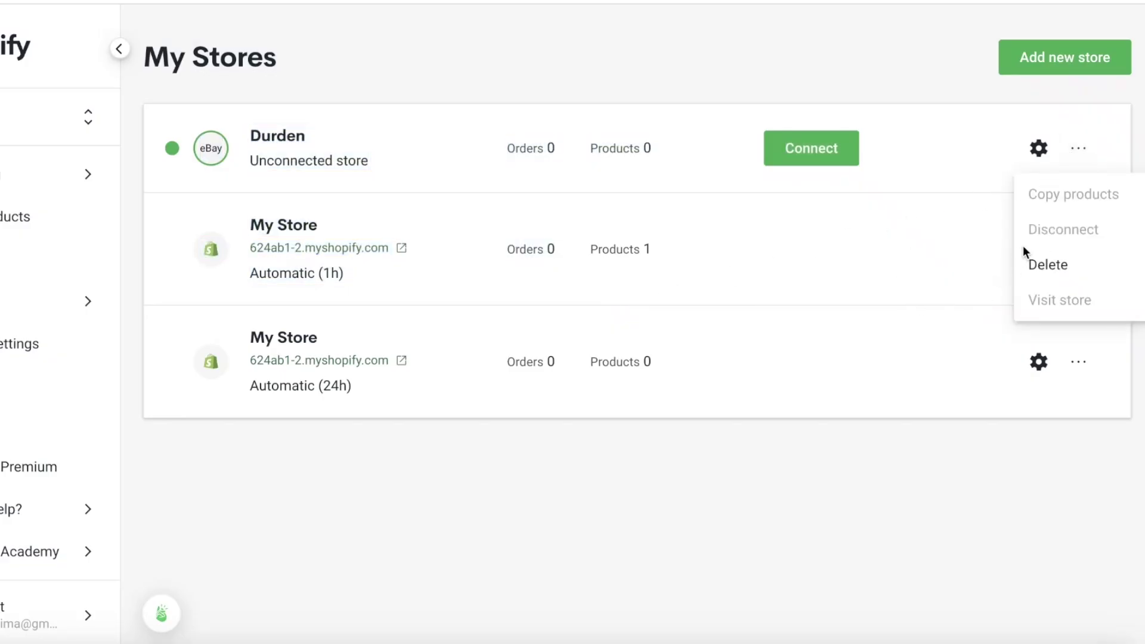
click(1038, 262)
click(596, 299)
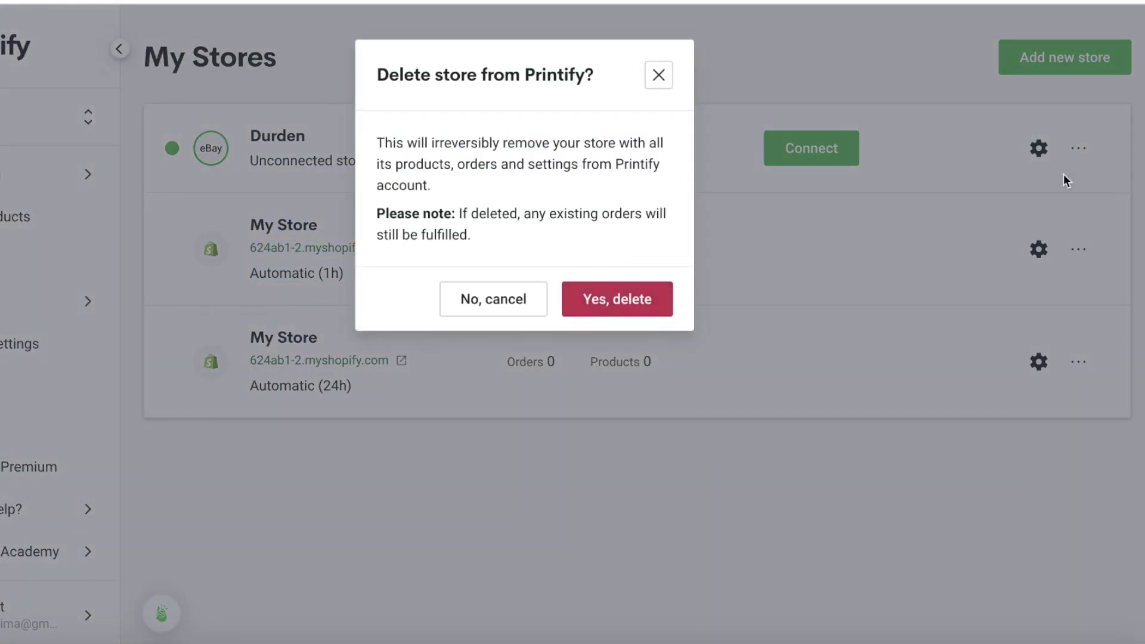
click(1079, 160)
click(1049, 271)
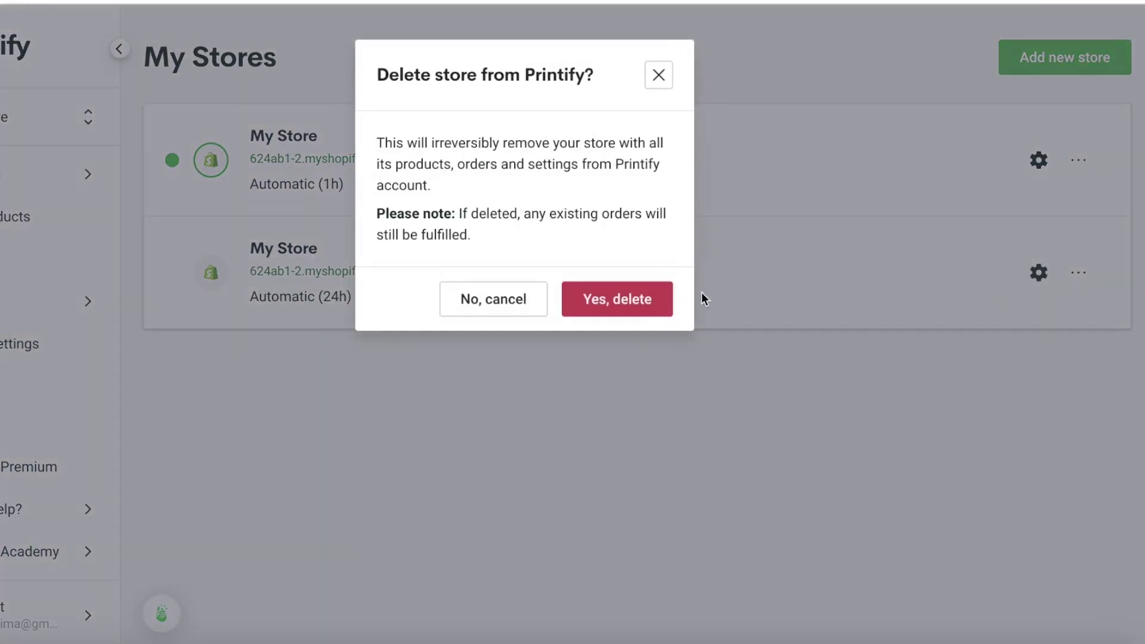
click(628, 310)
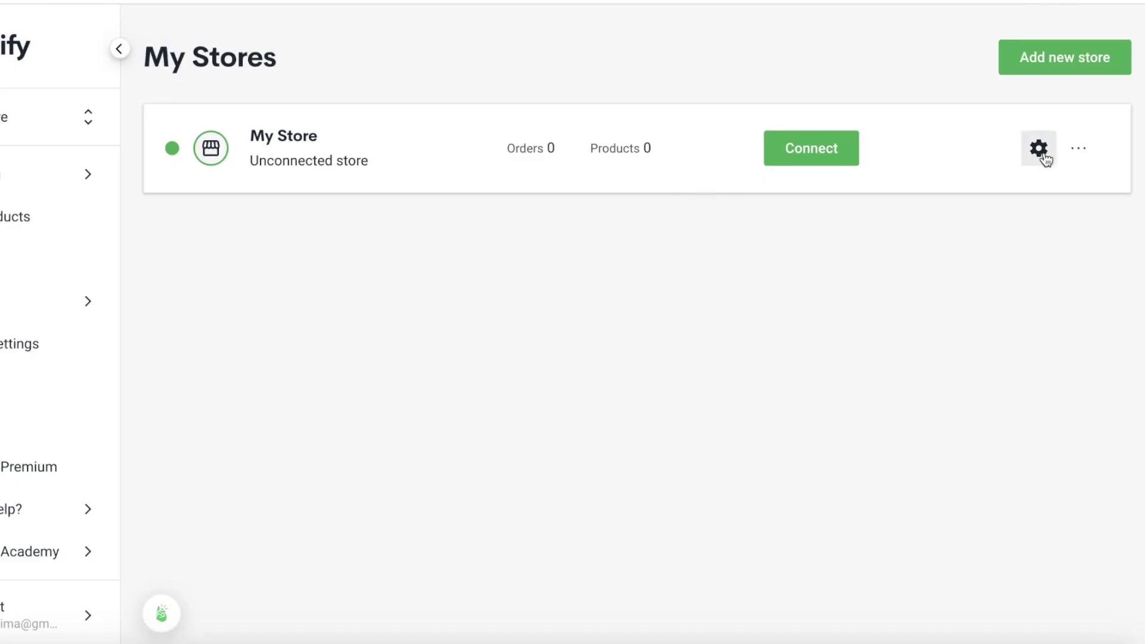
click(1080, 147)
Dismiss the store options and go to Shopify Settings > Apps and sales channels.
click(833, 306)
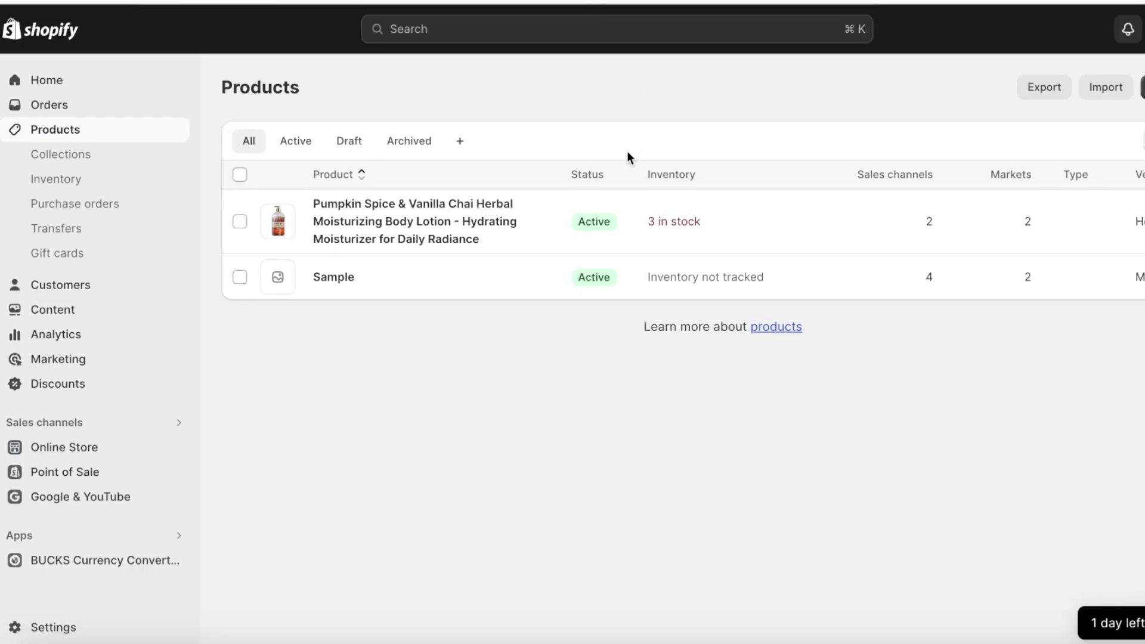
click(81, 624)
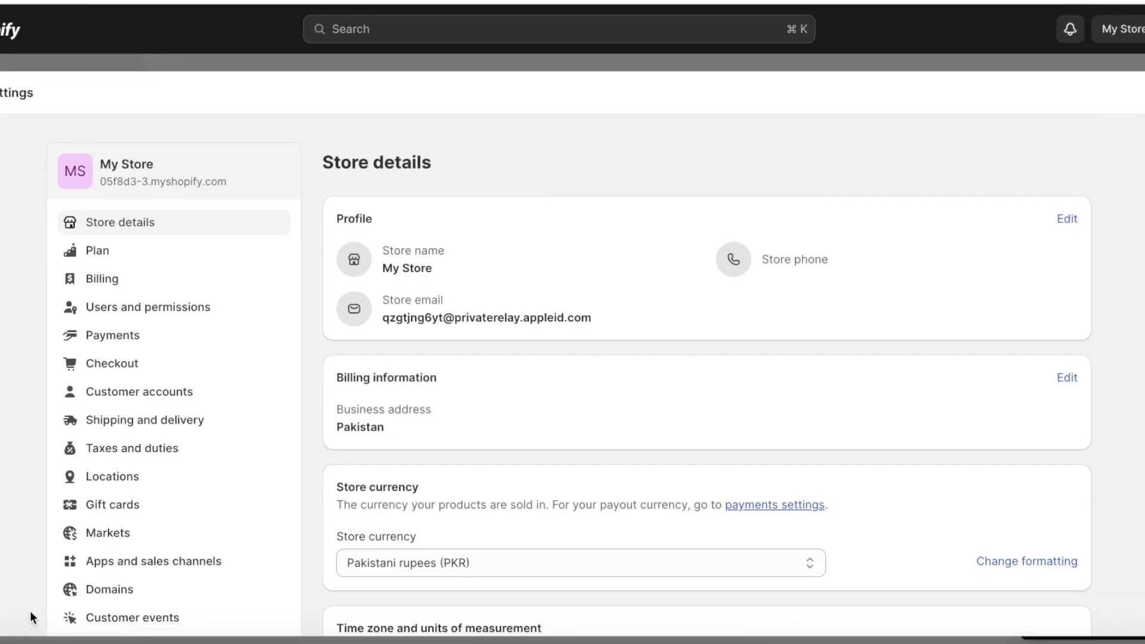
click(102, 565)
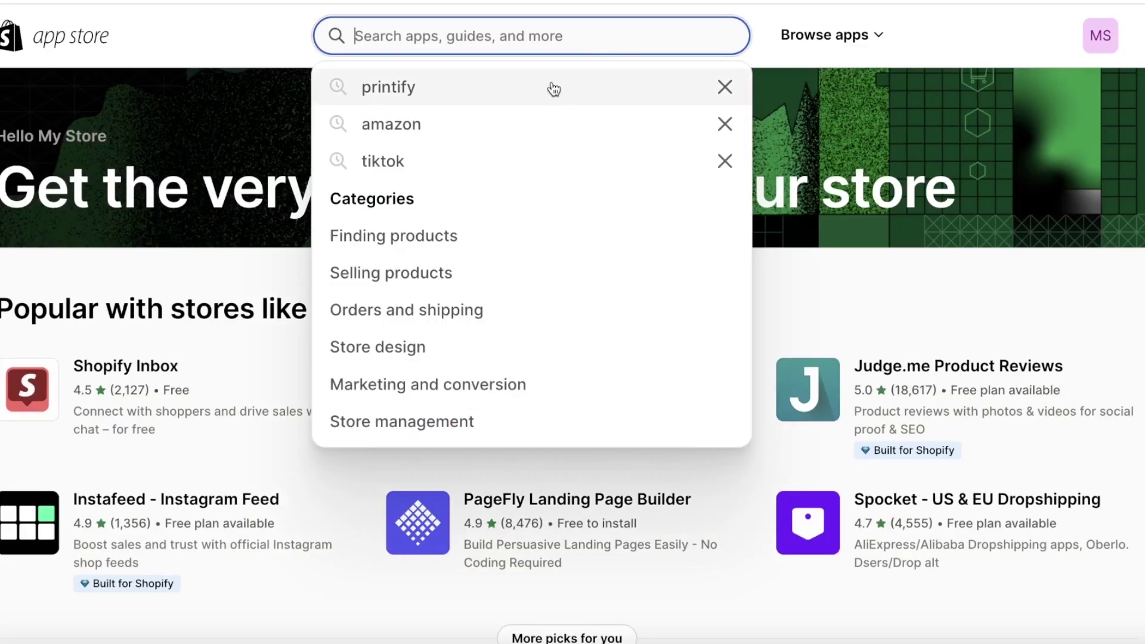
Search the App Store for 'printify' and install Printify: Print on Demand.
click(549, 87)
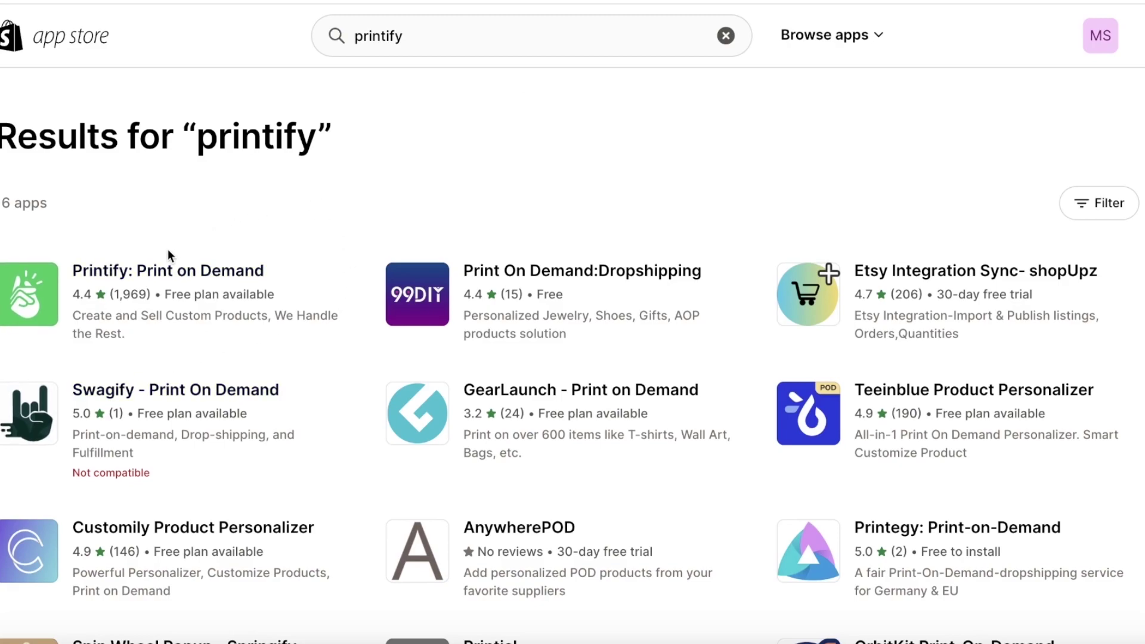
click(10, 311)
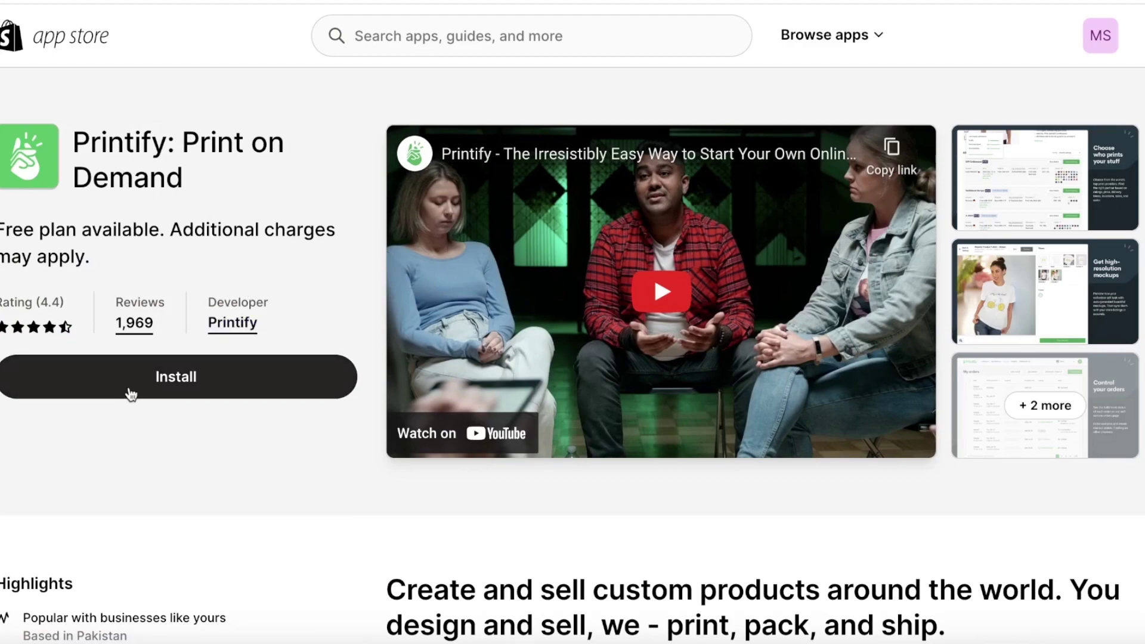
click(134, 388)
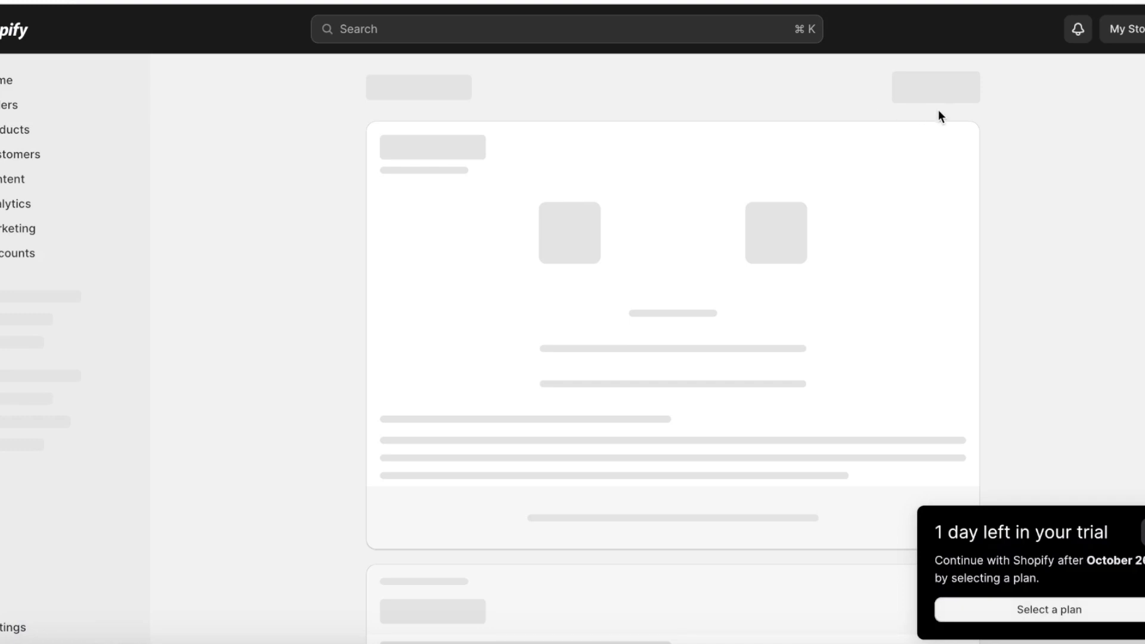
Confirm the Printify: Print on Demand install and pin it in Shopify's app navigation.
click(953, 88)
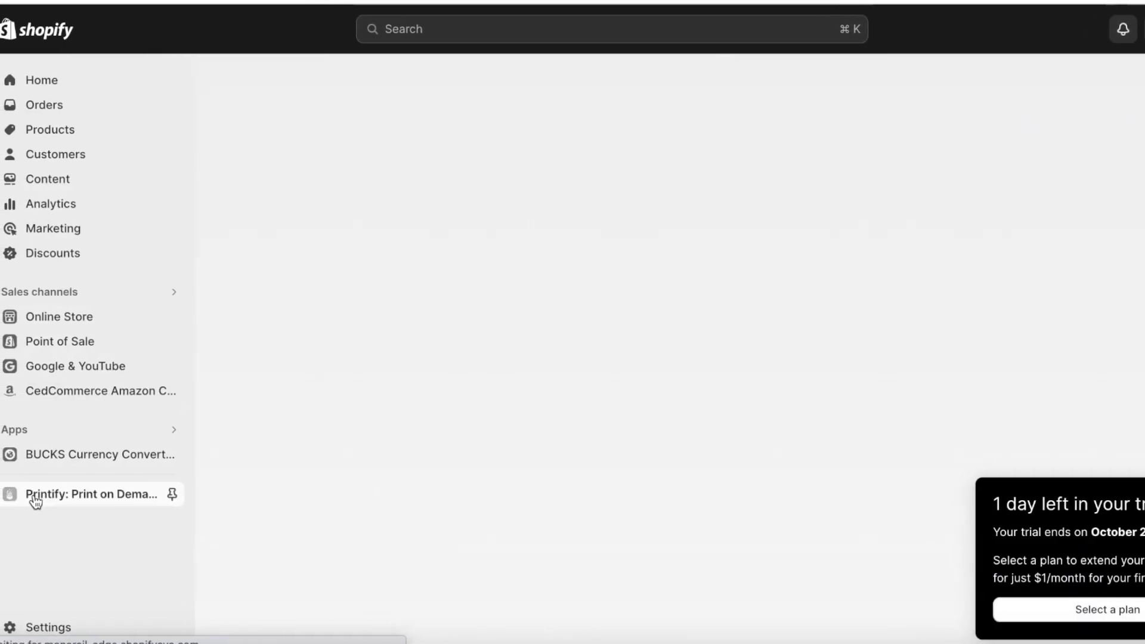
click(173, 495)
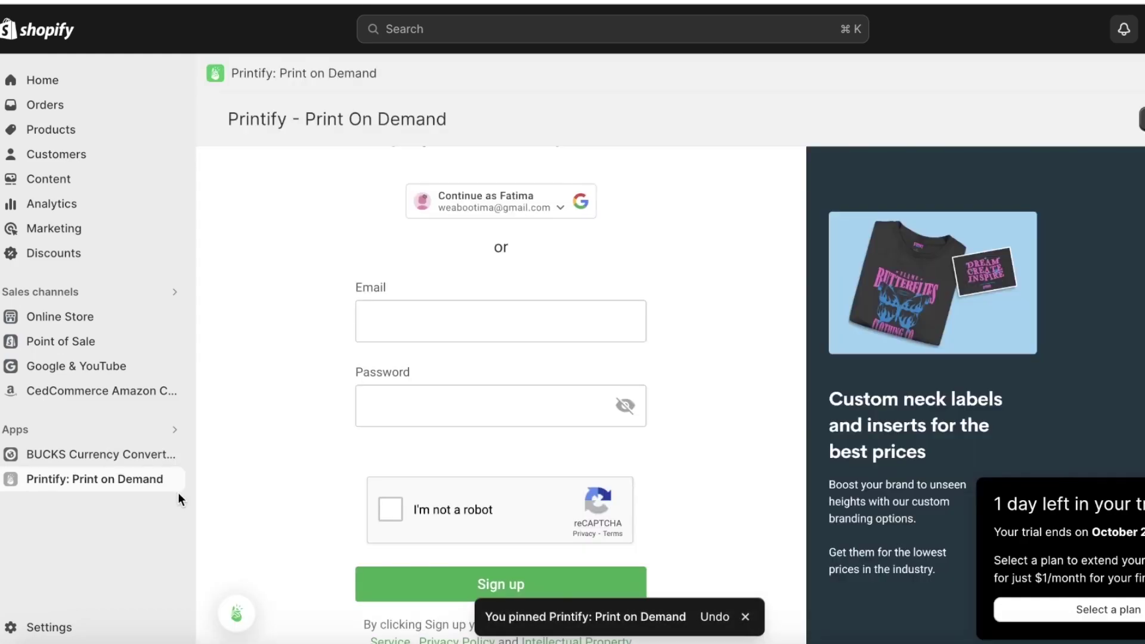
scroll(698, 242, down, 2)
scroll(700, 239, up, 2)
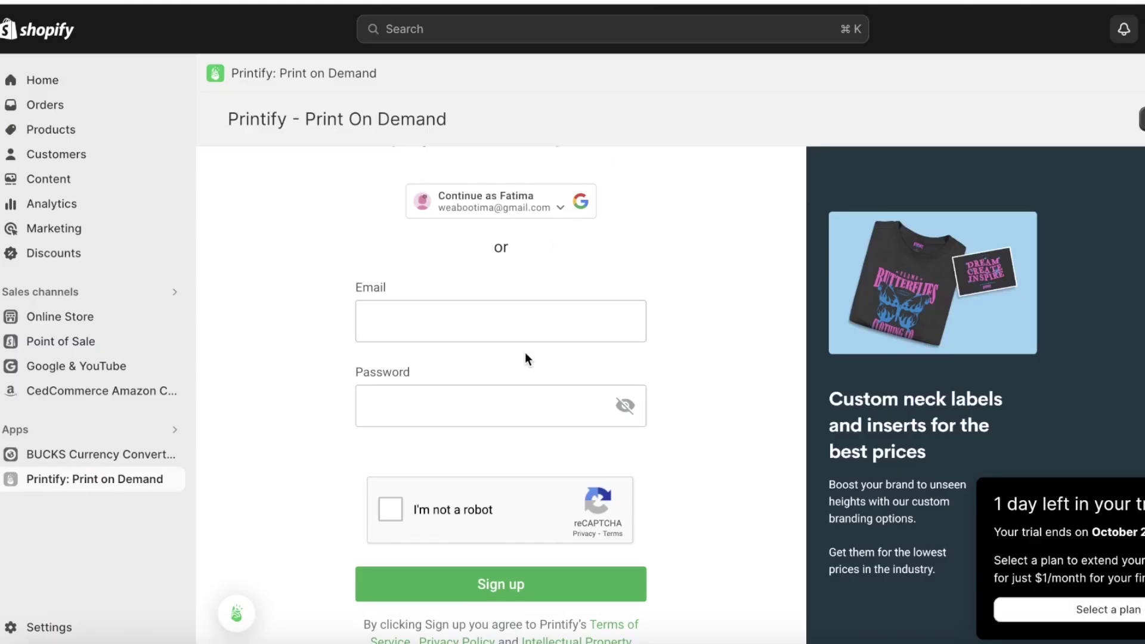
Sign in to the embedded Printify app with the existing Google account.
click(502, 207)
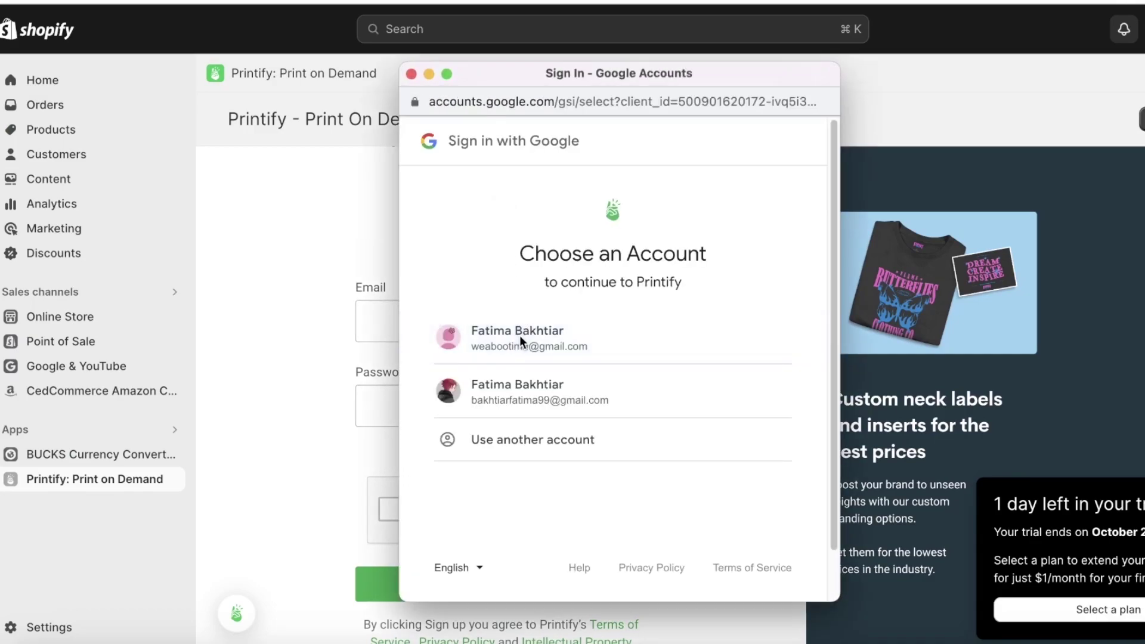
click(519, 337)
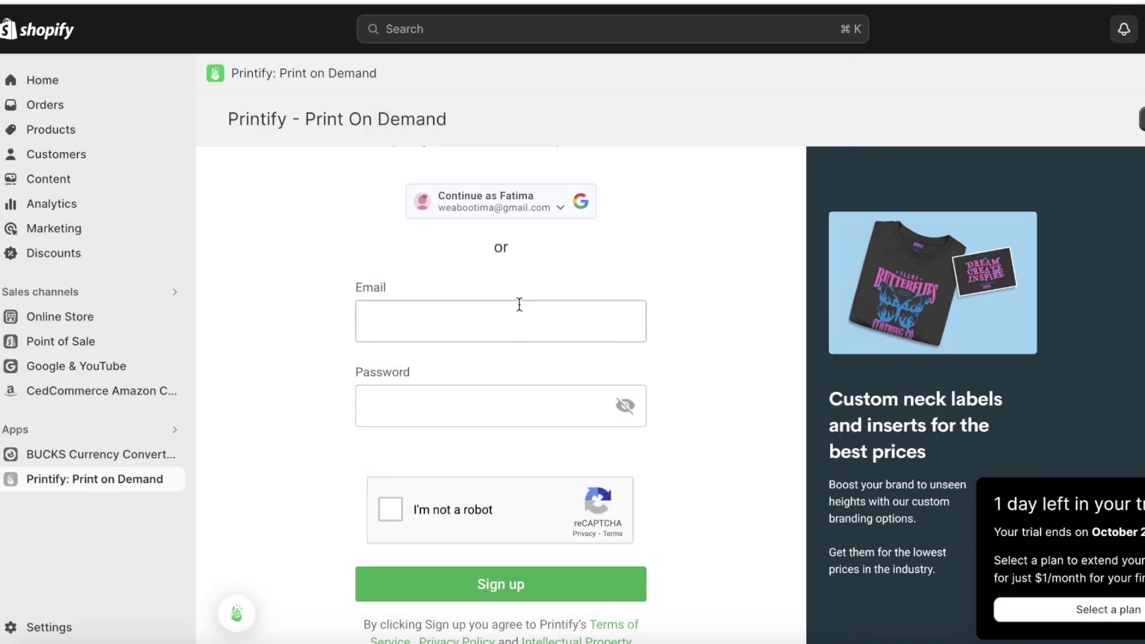
click(501, 206)
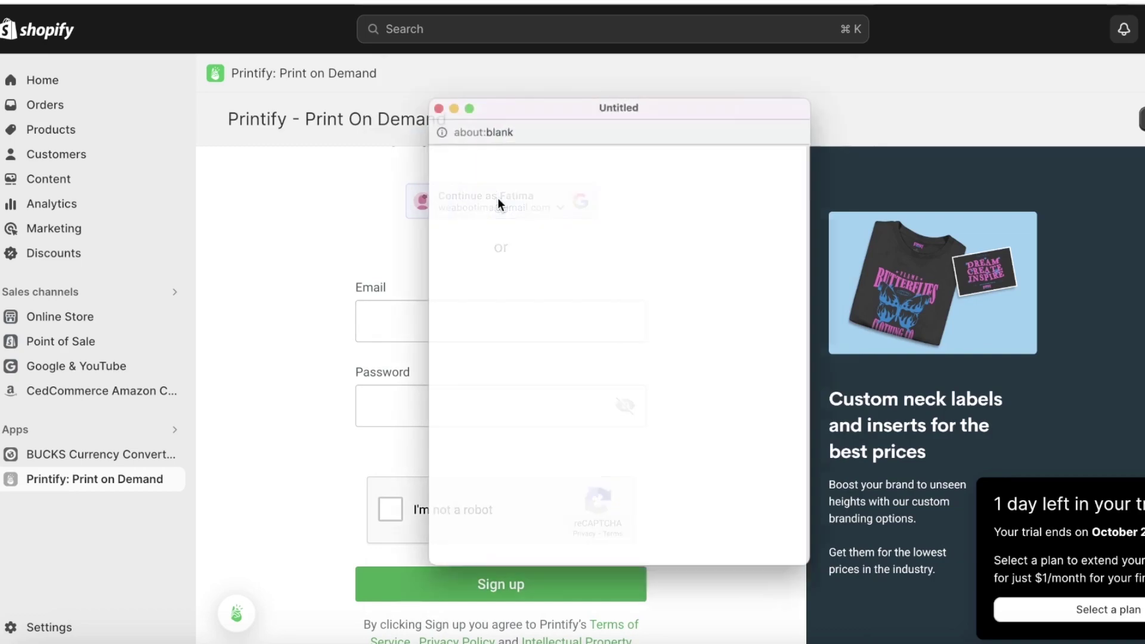
click(513, 334)
scroll(567, 209, down, 6)
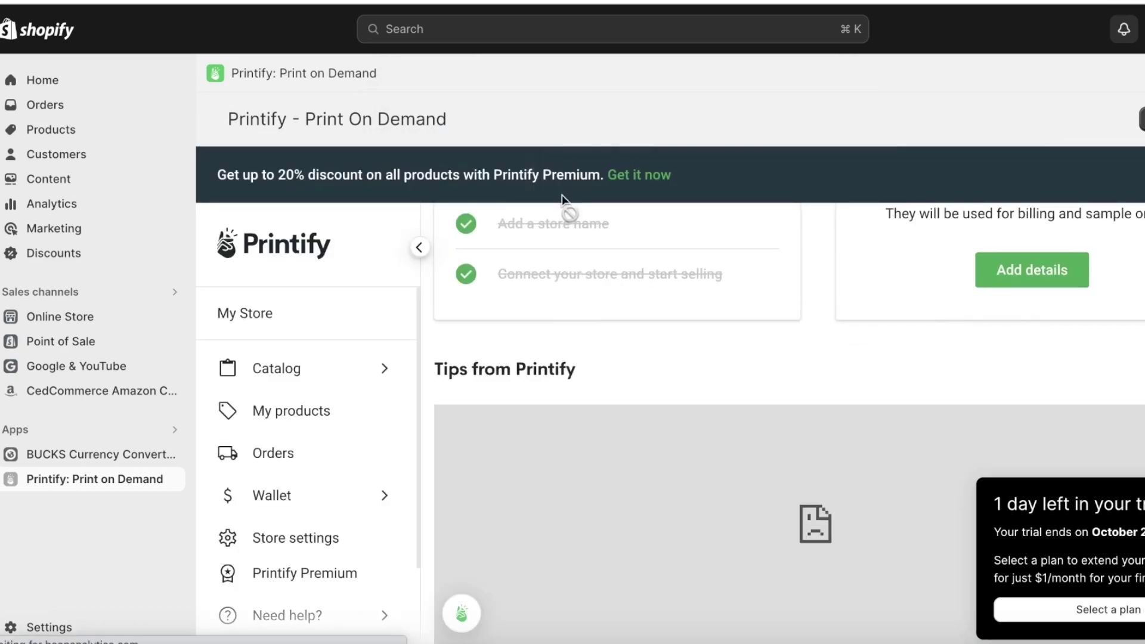
scroll(775, 304, up, 3)
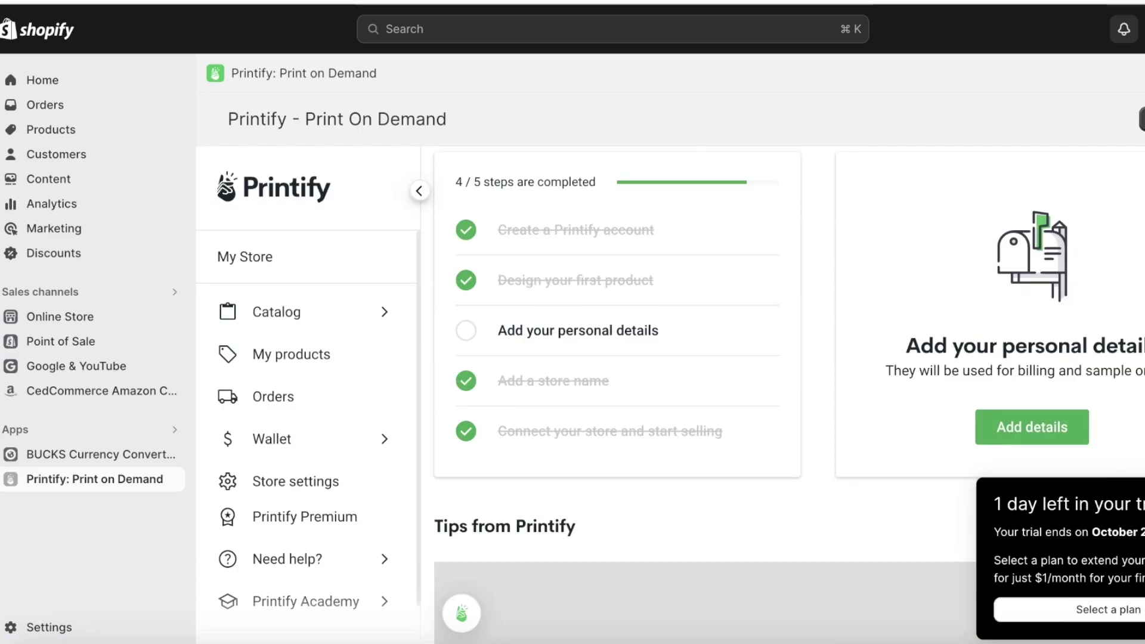
scroll(545, 294, down, 3)
scroll(871, 358, up, 6)
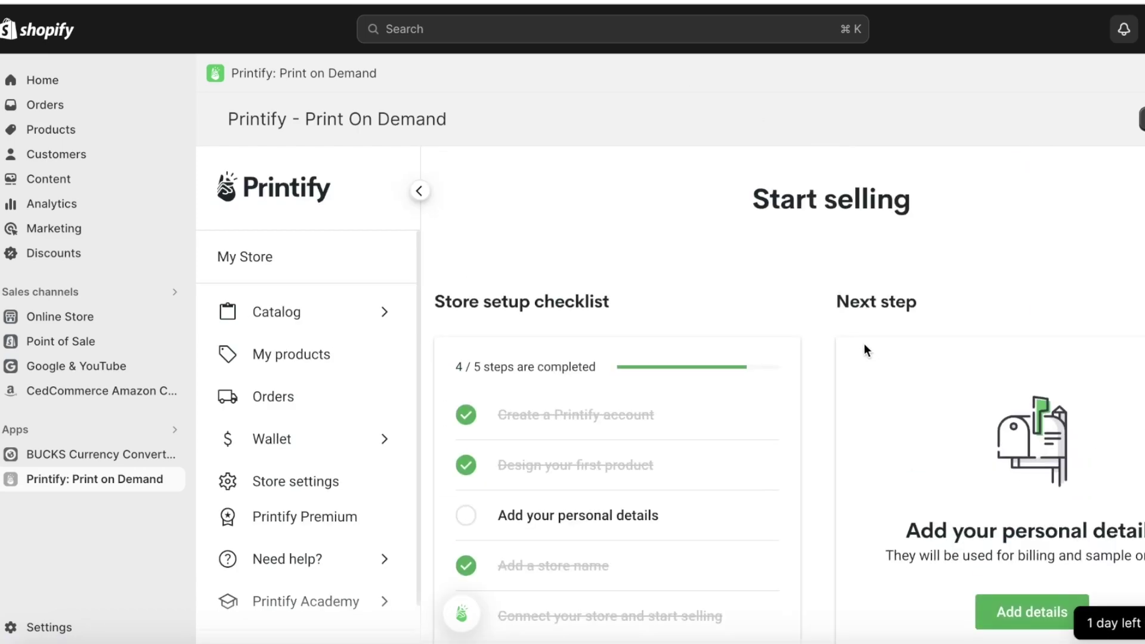
Open Printify in its own page and view My Stores with the unconnected My Store.
click(978, 26)
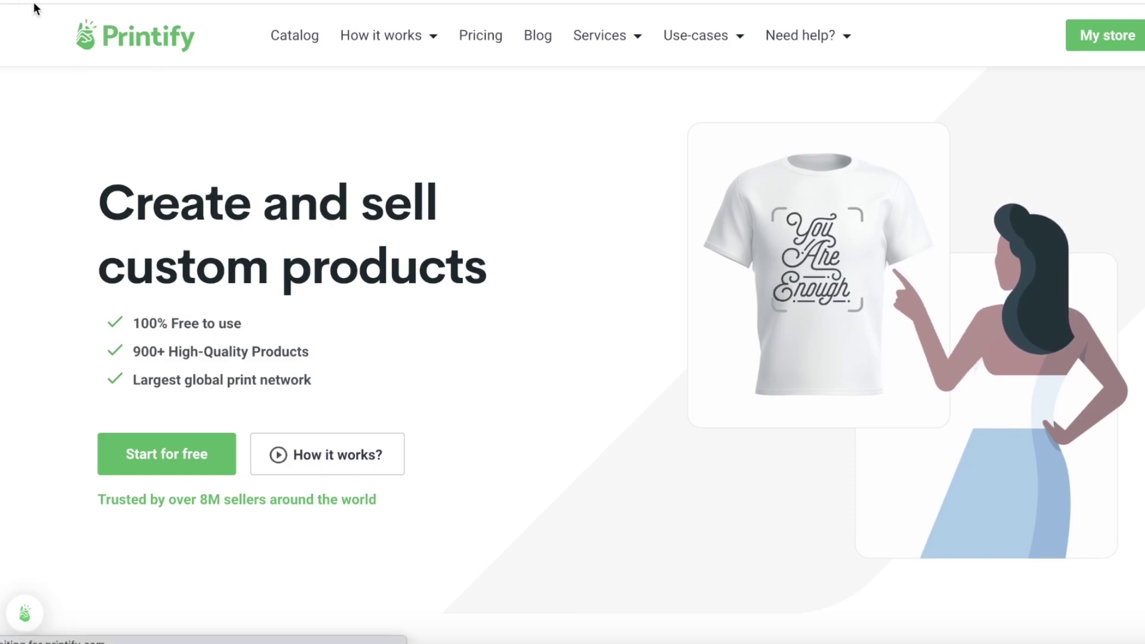
key(super+Left)
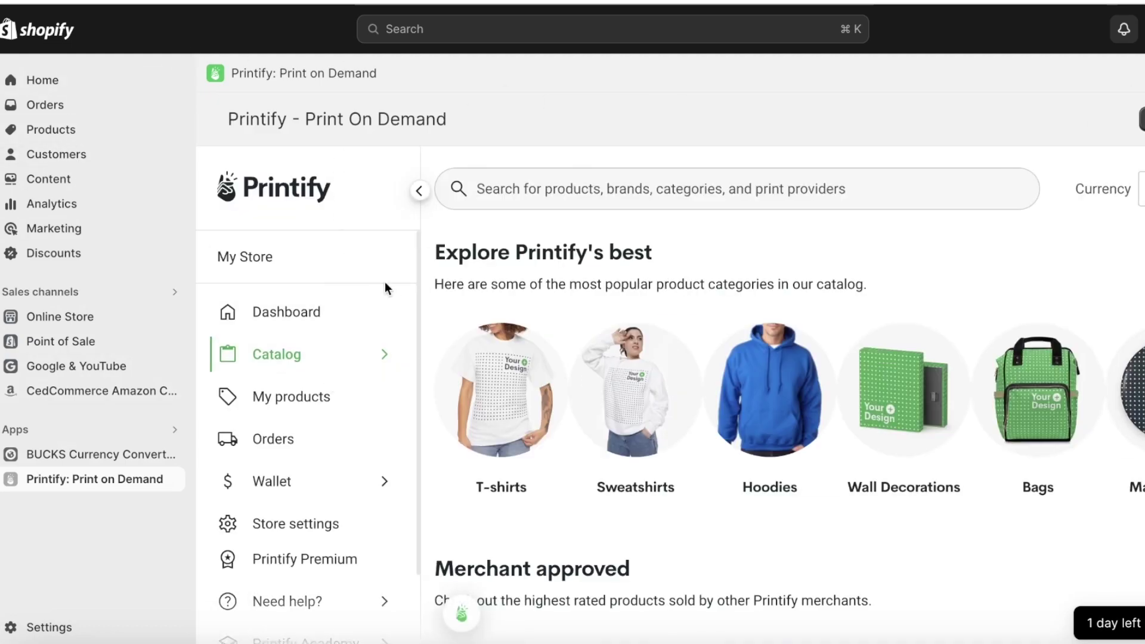
scroll(633, 435, down, 6)
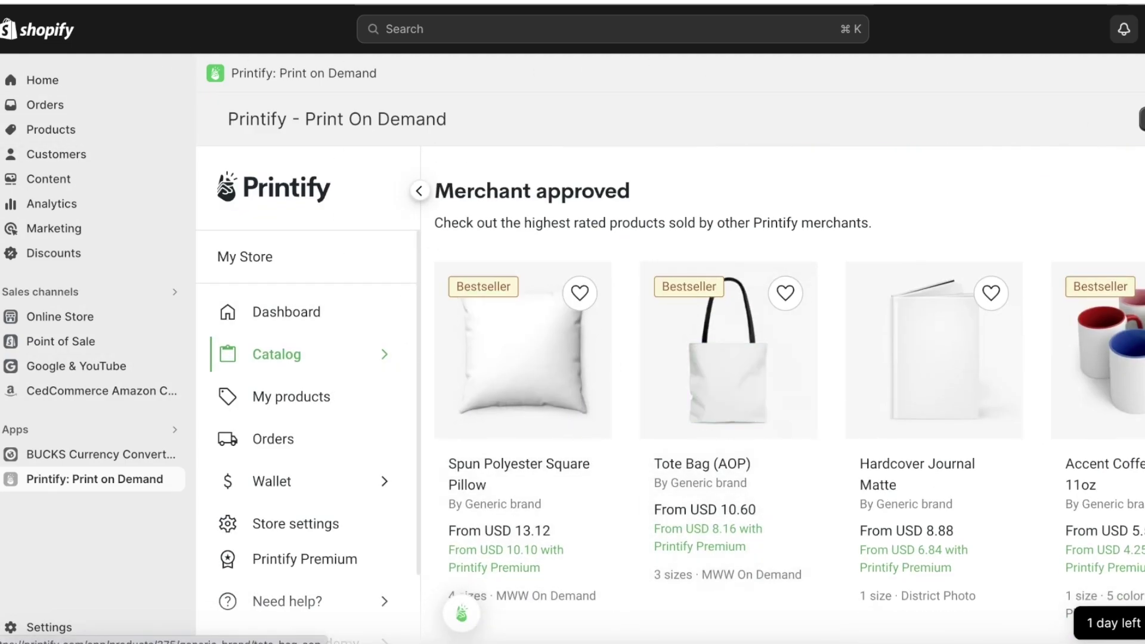
scroll(514, 229, down, 2)
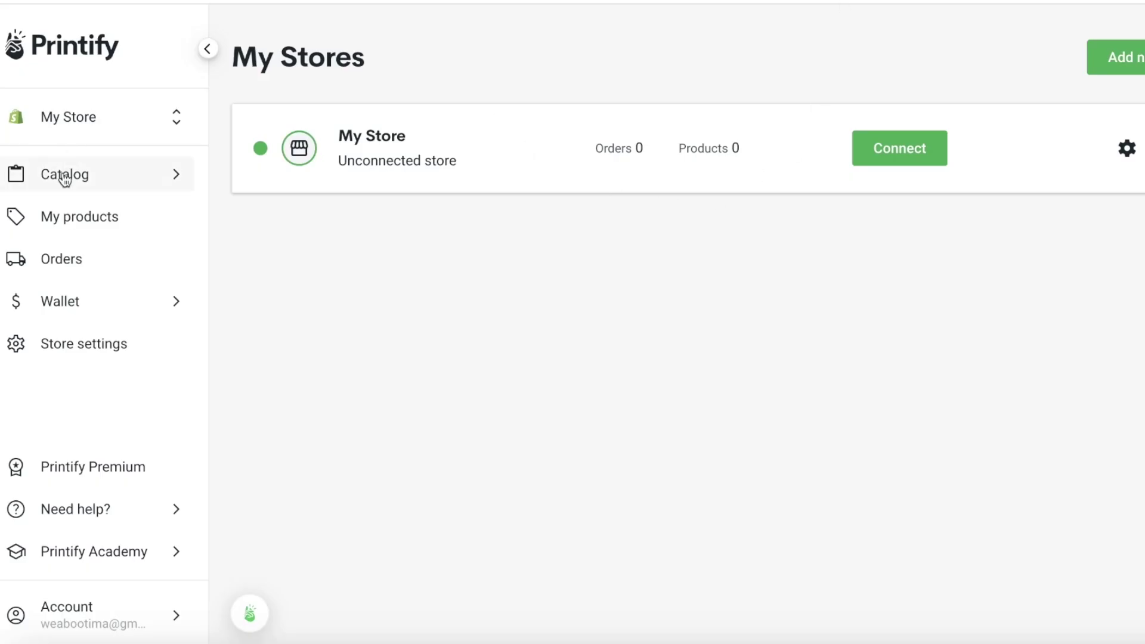
Switch to My Store, check My products is empty, then view the Dashboard's trending products.
click(53, 46)
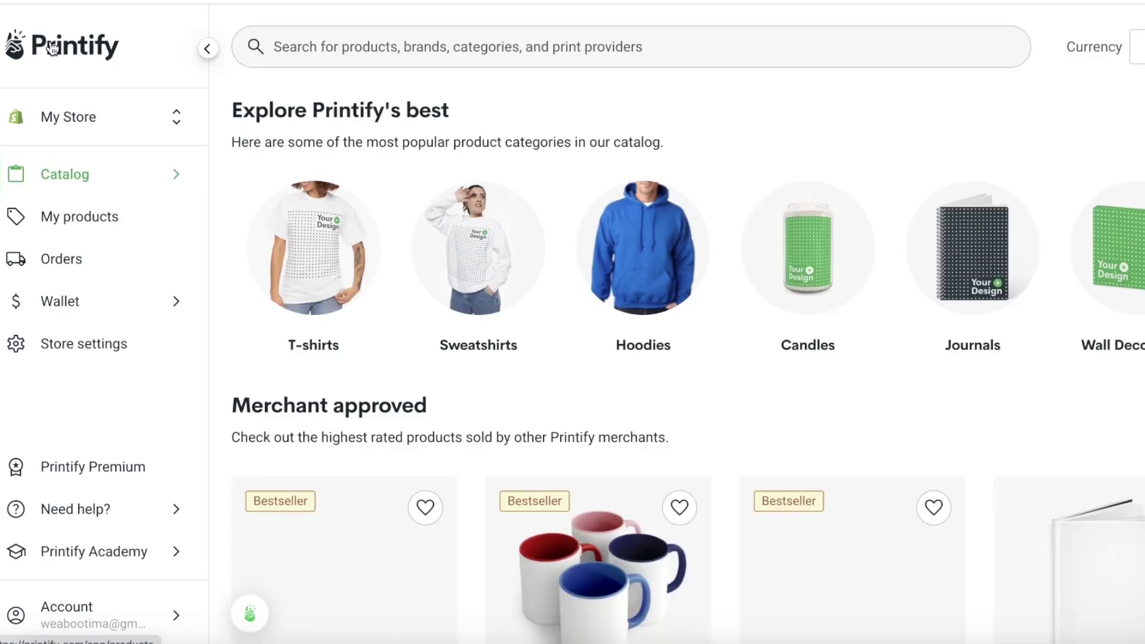
click(67, 115)
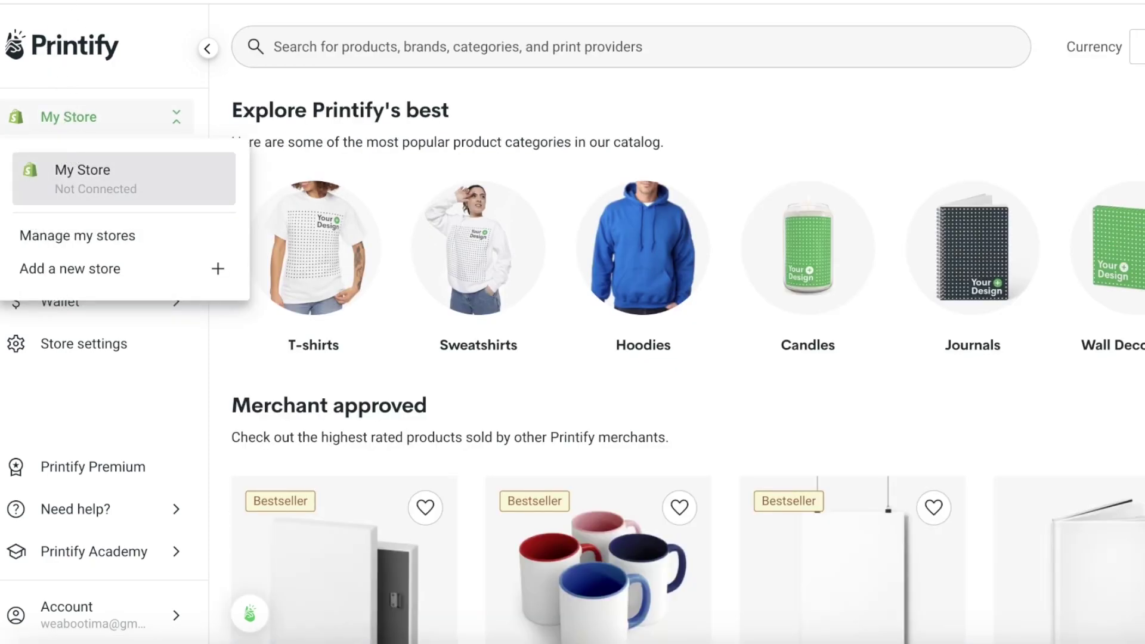
click(84, 45)
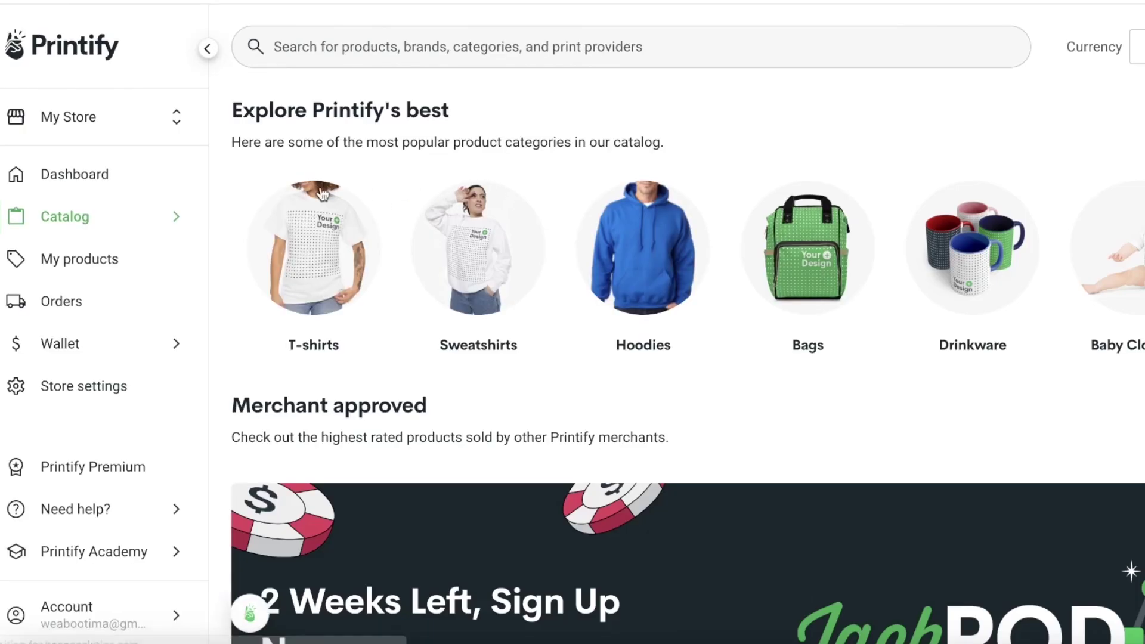
click(67, 115)
click(78, 229)
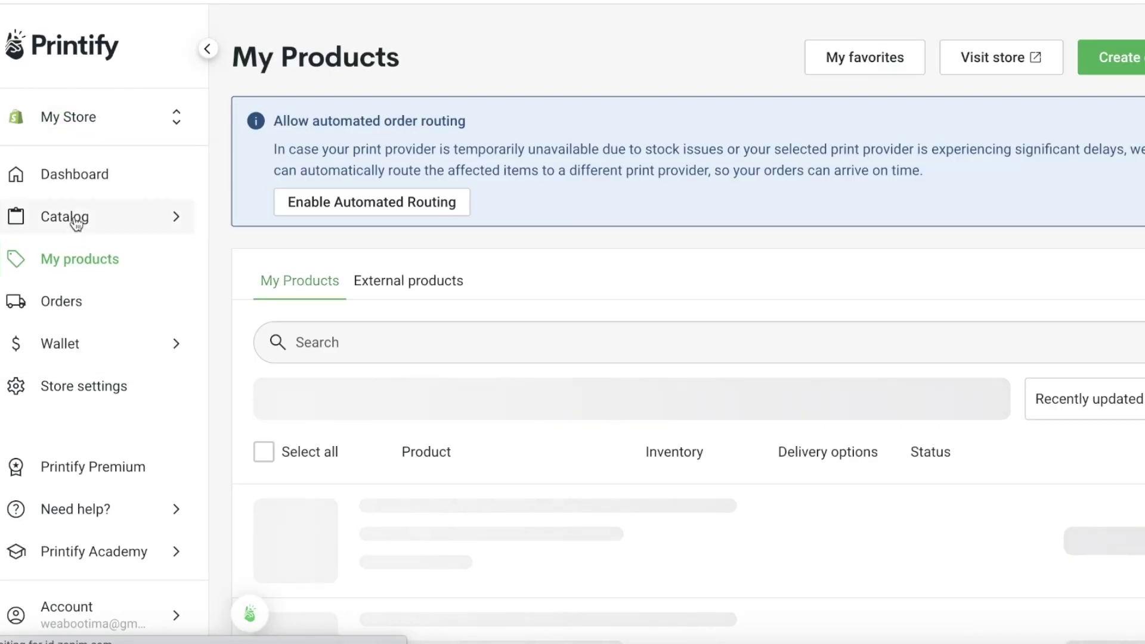
scroll(315, 335, down, 3)
scroll(817, 320, up, 3)
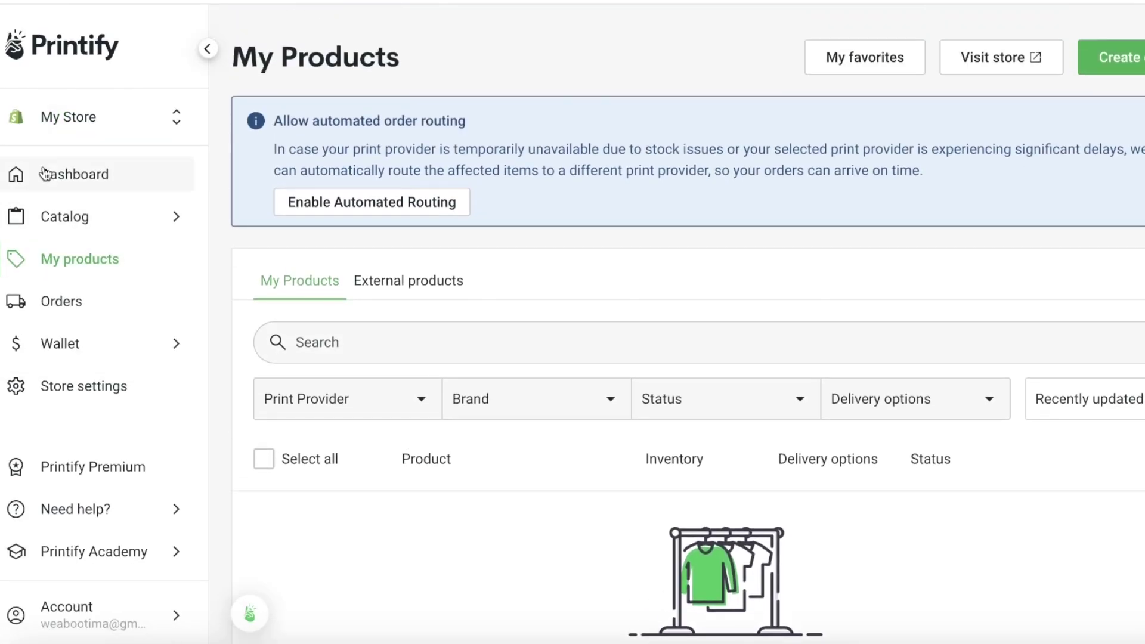
click(69, 176)
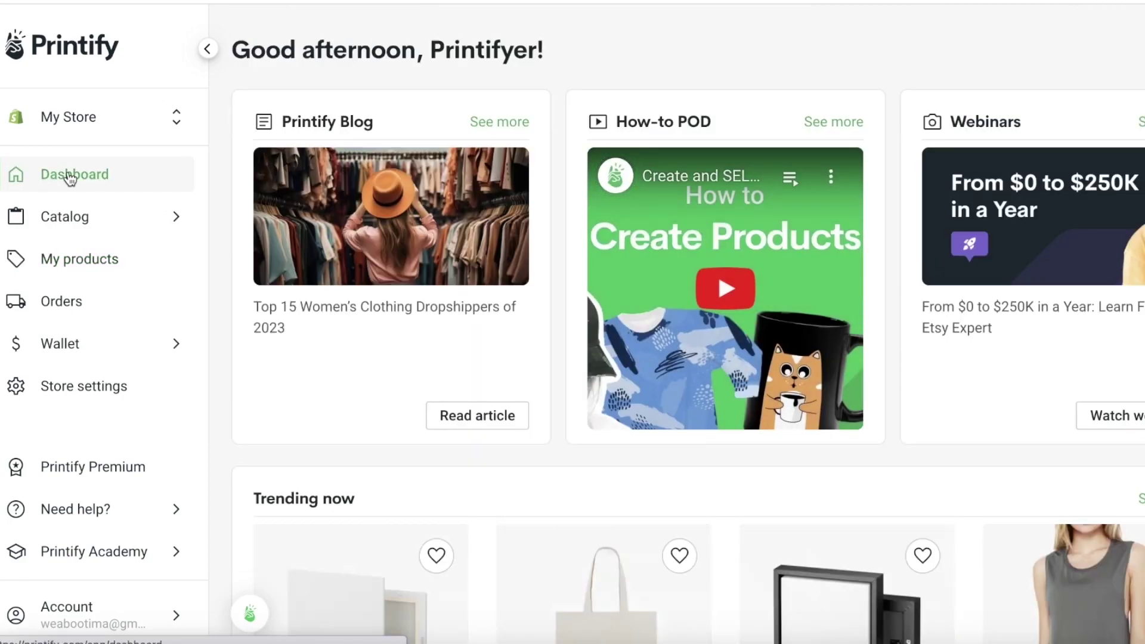
scroll(775, 161, down, 4)
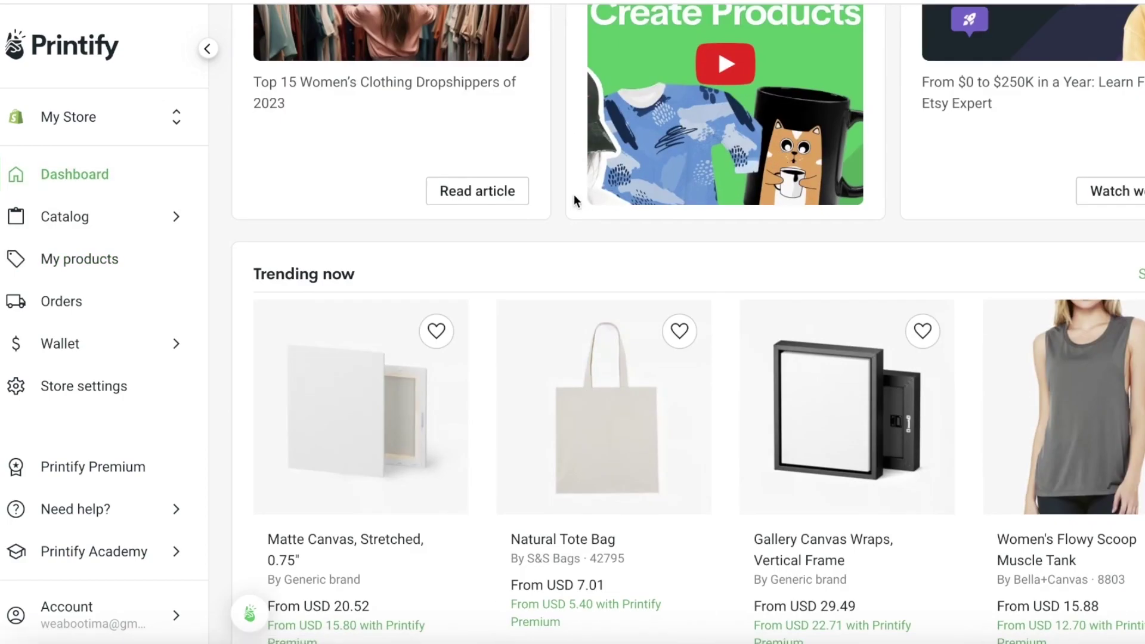
Browse the catalog's featured products, then expand Women's Clothing in the catalog menu.
click(97, 235)
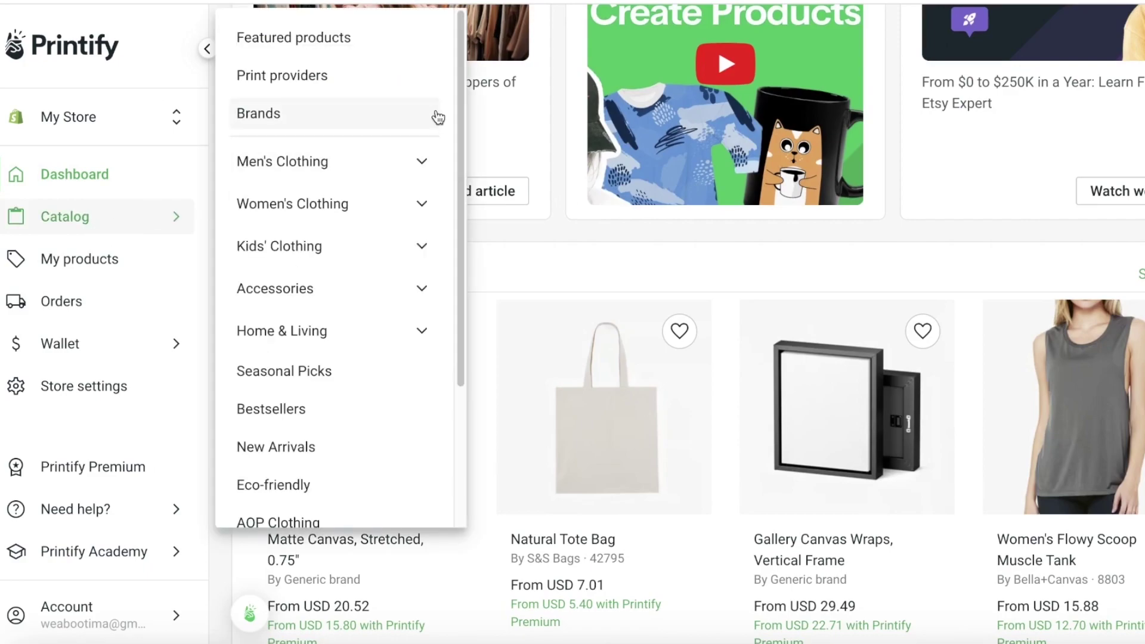
scroll(319, 350, down, 3)
scroll(319, 357, down, 1)
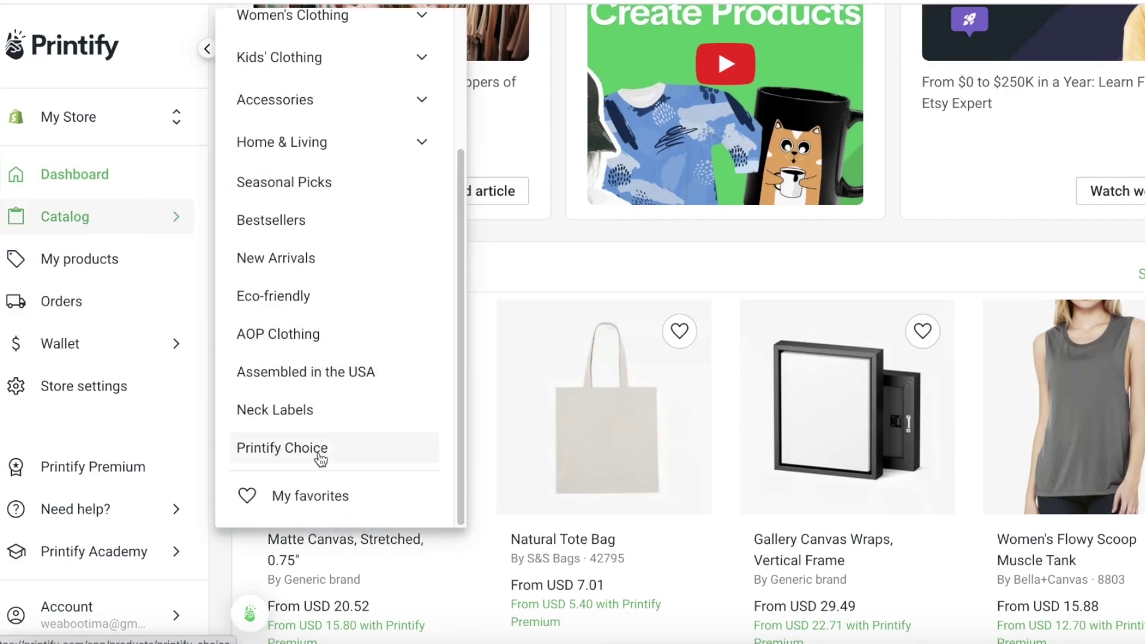
scroll(319, 459, up, 5)
click(333, 40)
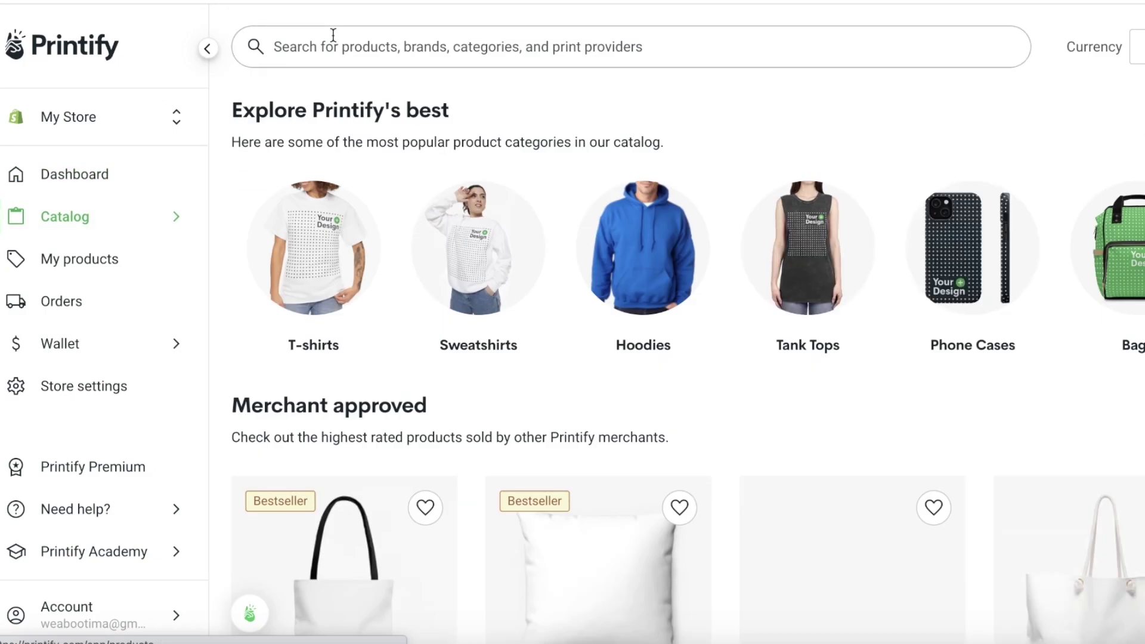
scroll(340, 181, down, 5)
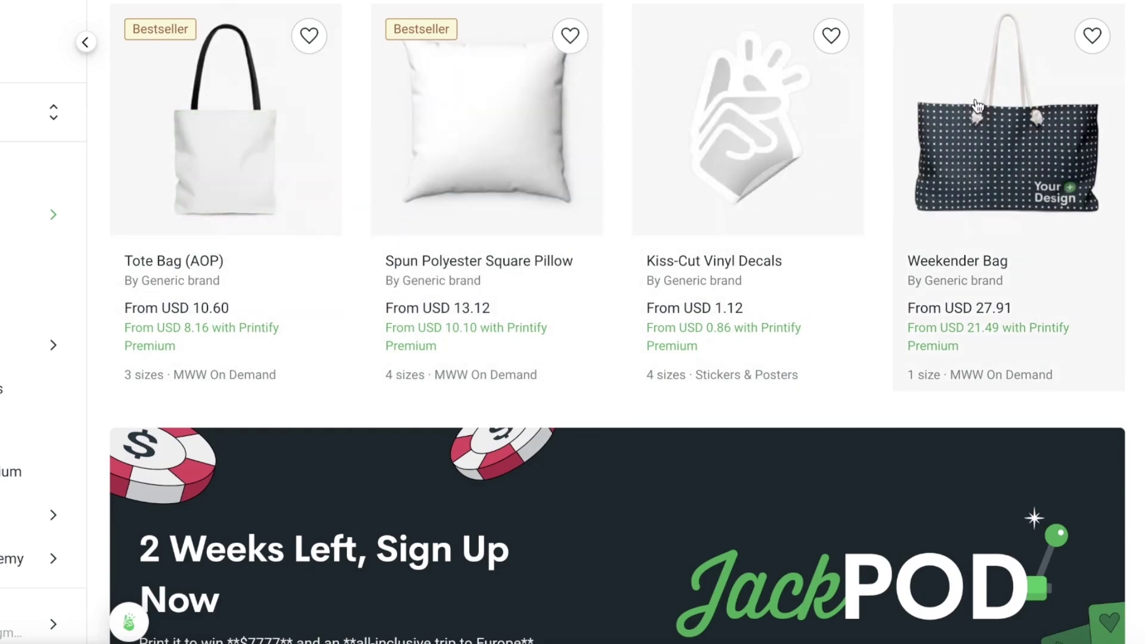
scroll(971, 110, down, 10)
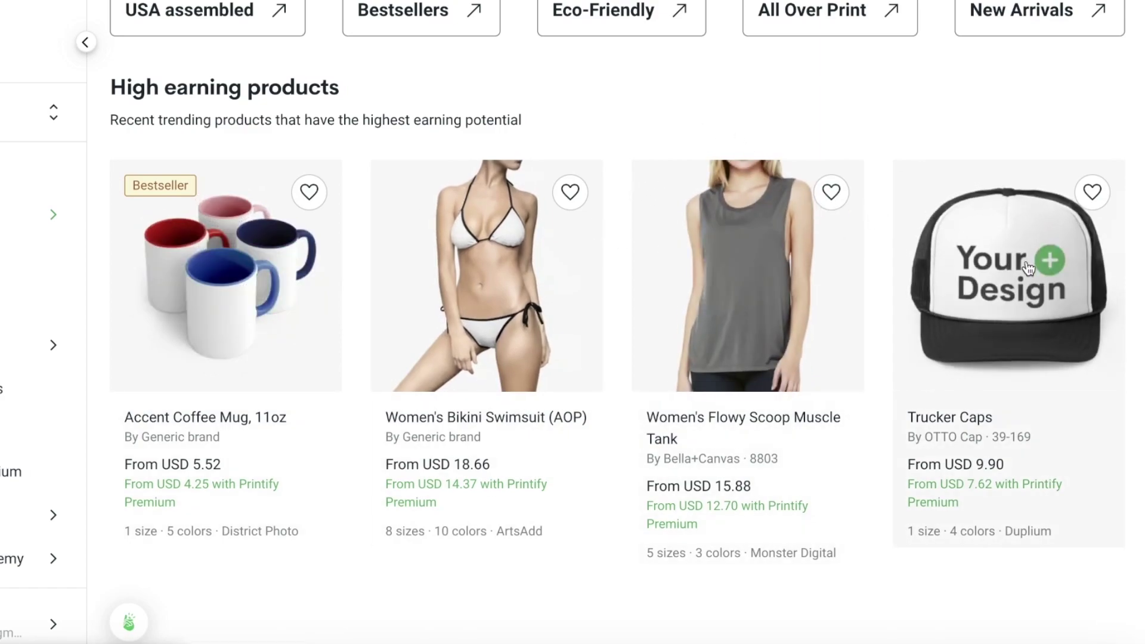
scroll(670, 248, up, 8)
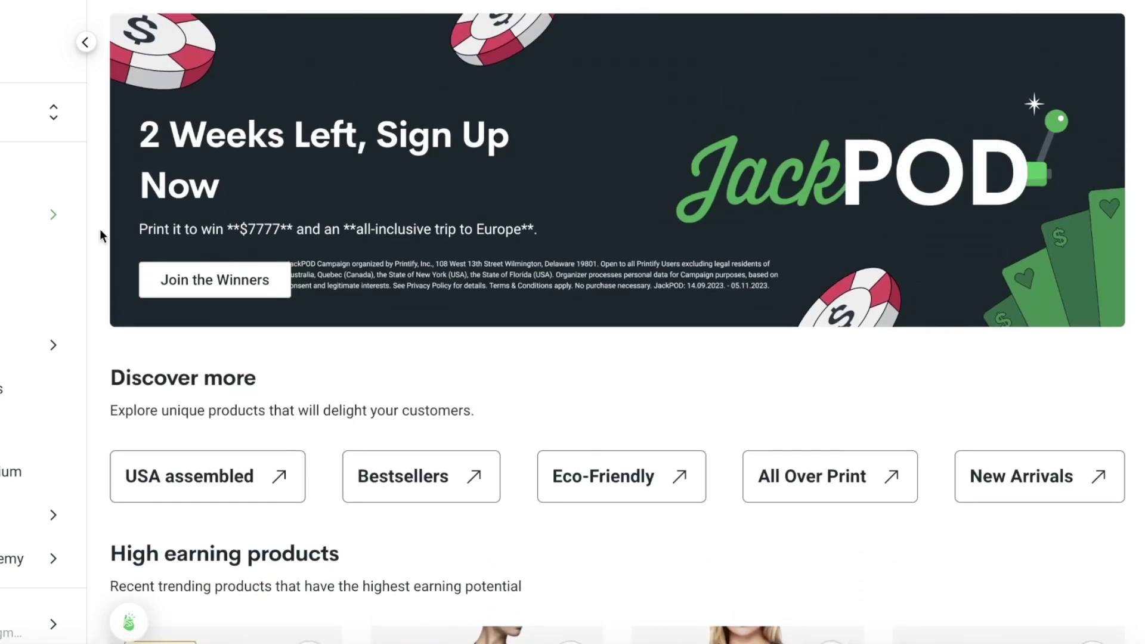
click(8, 220)
click(176, 206)
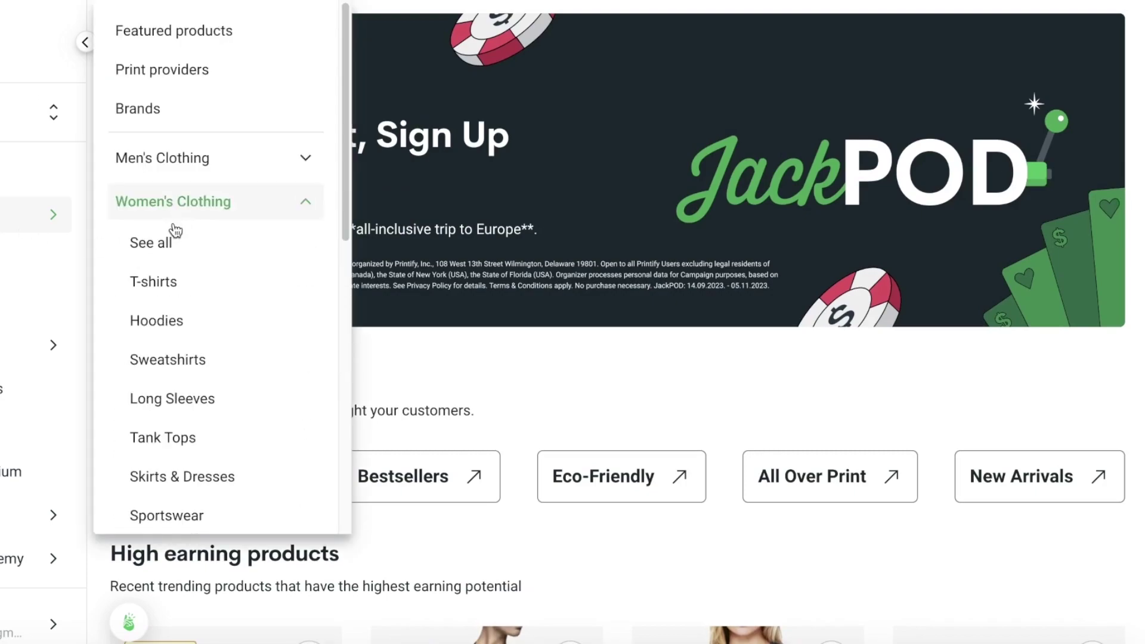
scroll(179, 439, down, 2)
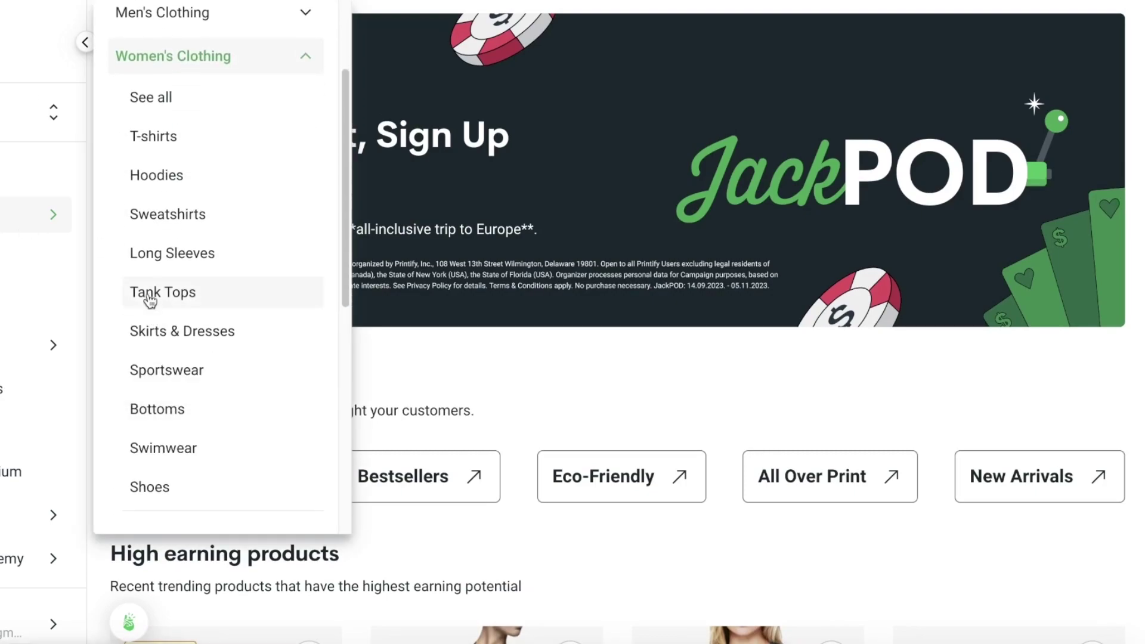
Scroll the Women's T-shirts listings and open the Unisex Heavy Cotton Tee (Gildan 5000, USD 8.67).
click(150, 136)
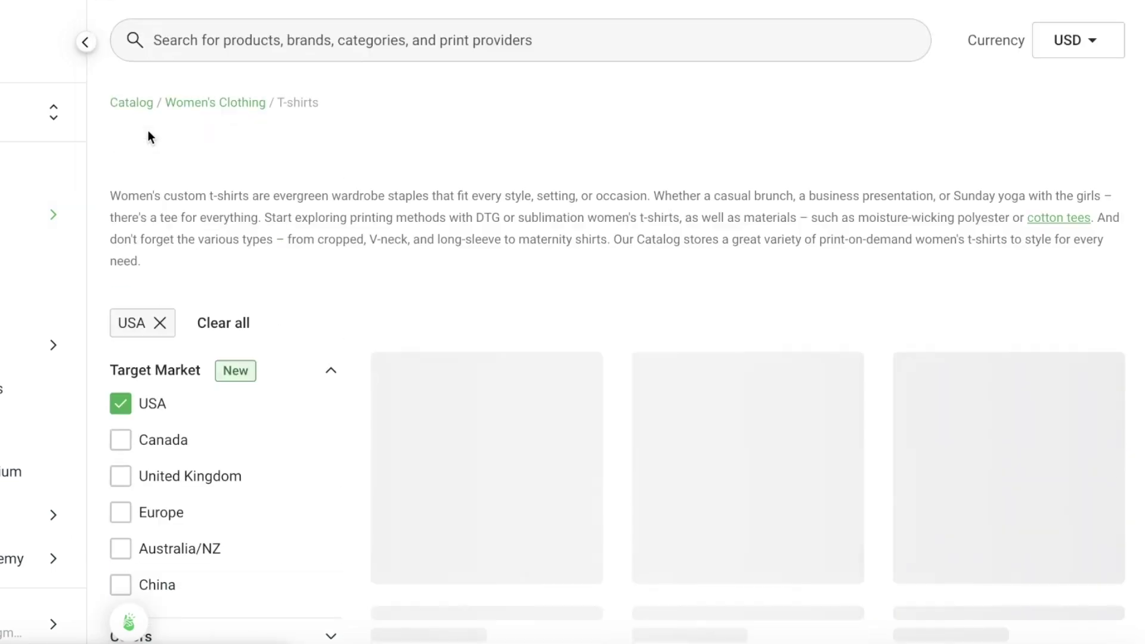
scroll(1012, 296, down, 8)
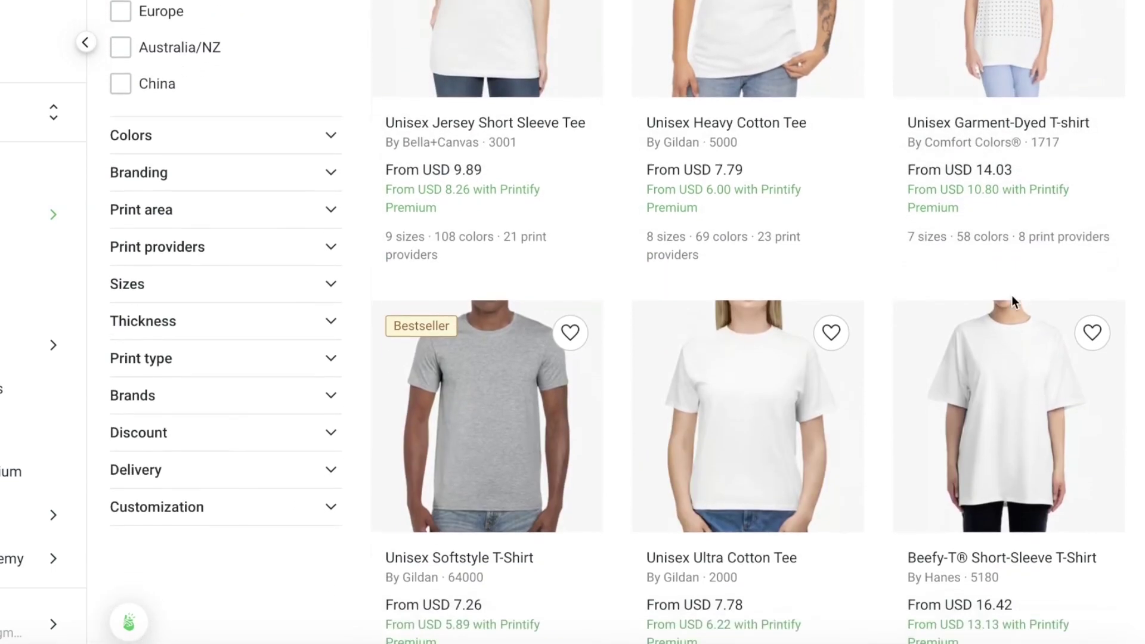
scroll(1012, 295, down, 10)
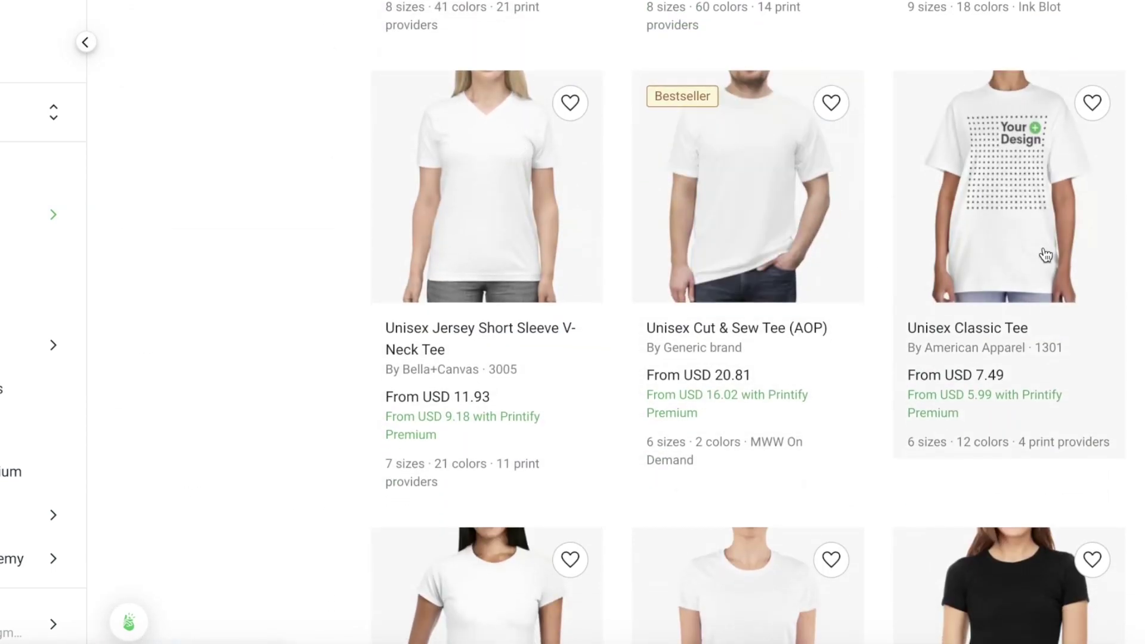
scroll(1046, 250, down, 4)
scroll(1012, 256, down, 5)
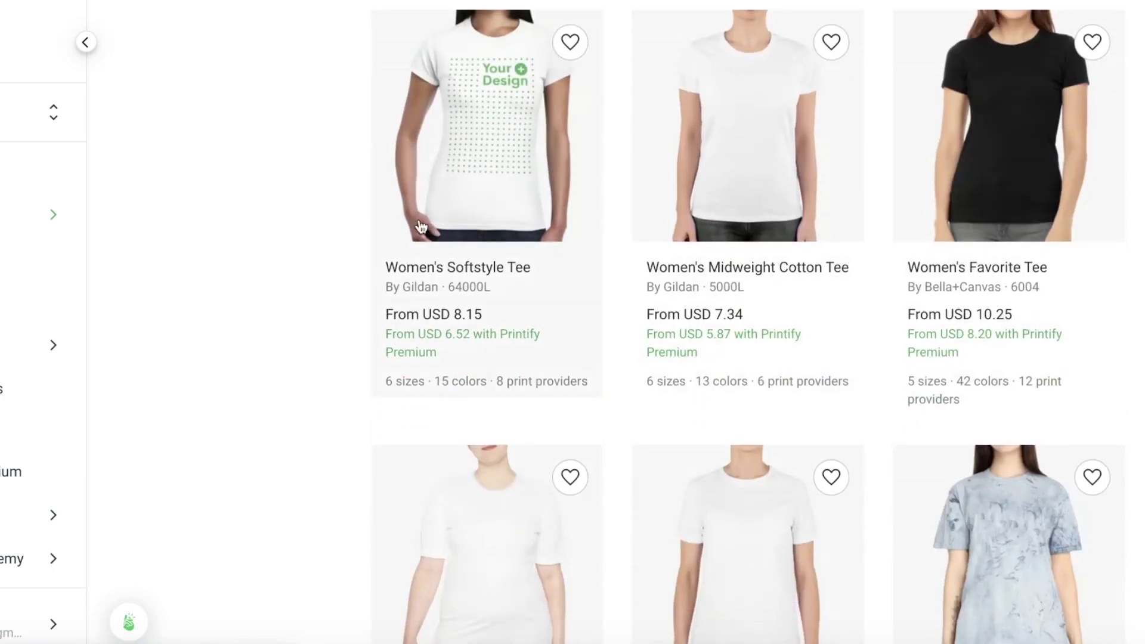
scroll(544, 248, down, 8)
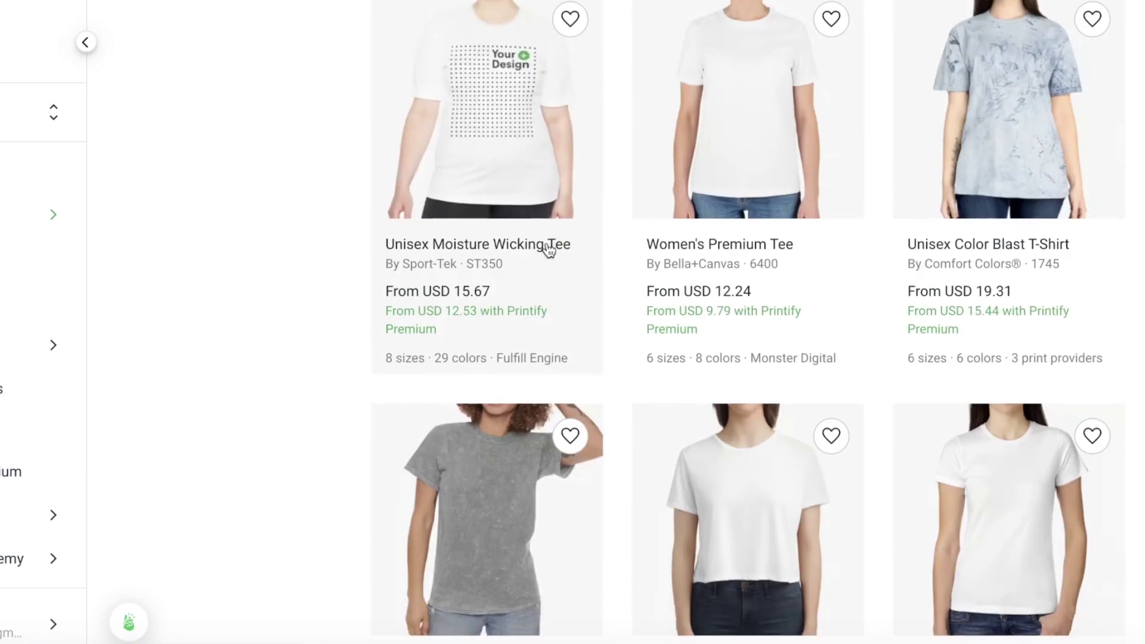
scroll(616, 209, down, 20)
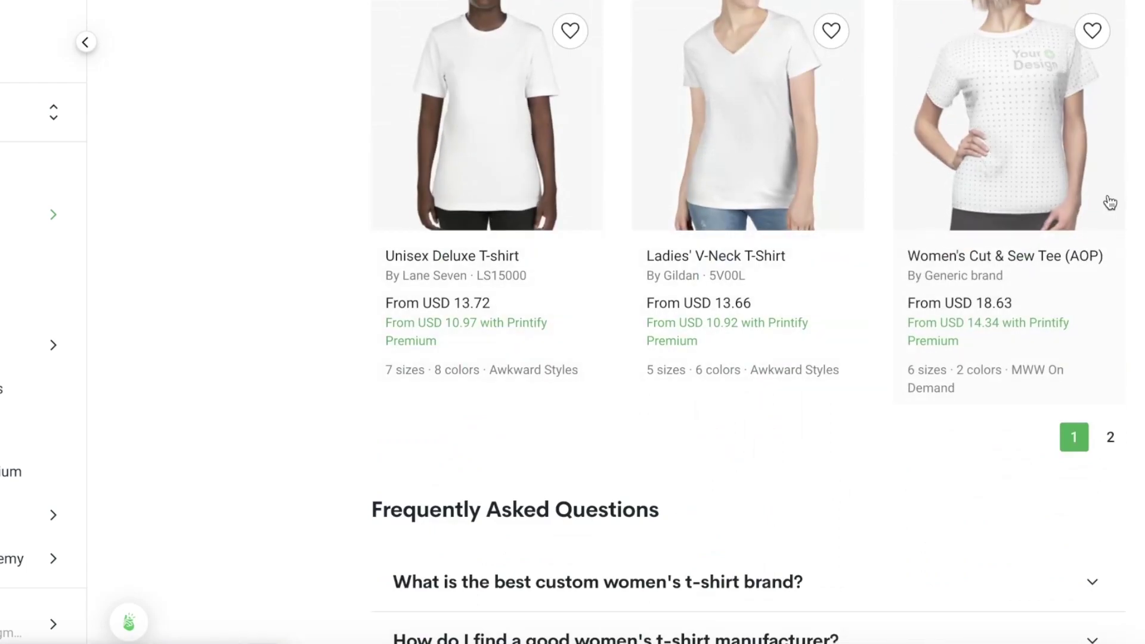
scroll(1103, 201, up, 20)
scroll(1103, 201, up, 15)
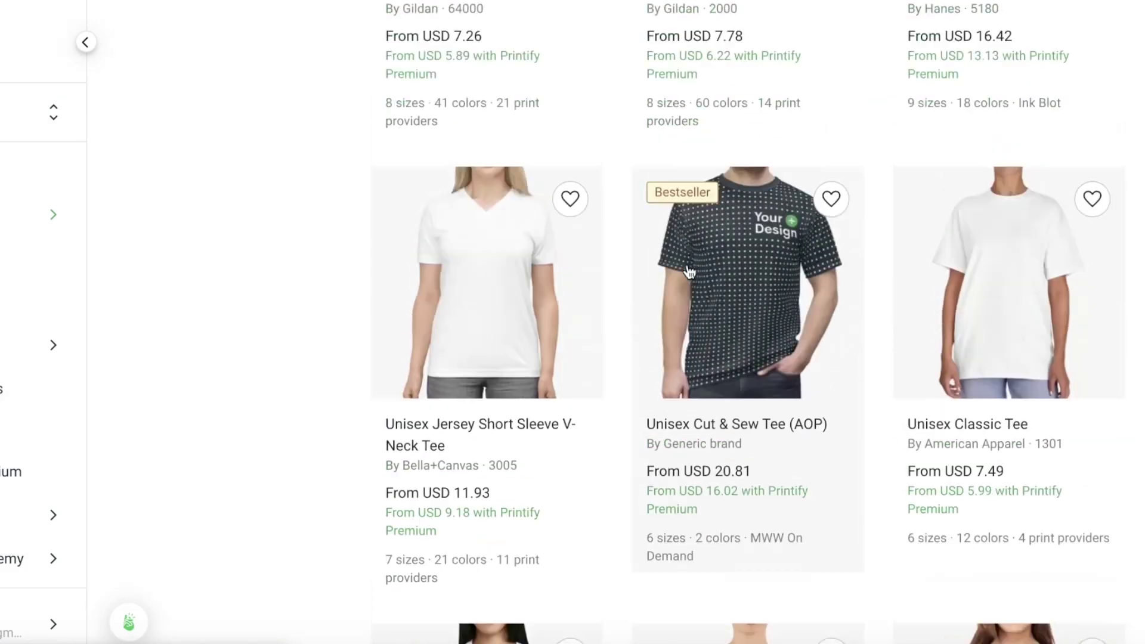
scroll(674, 257, up, 13)
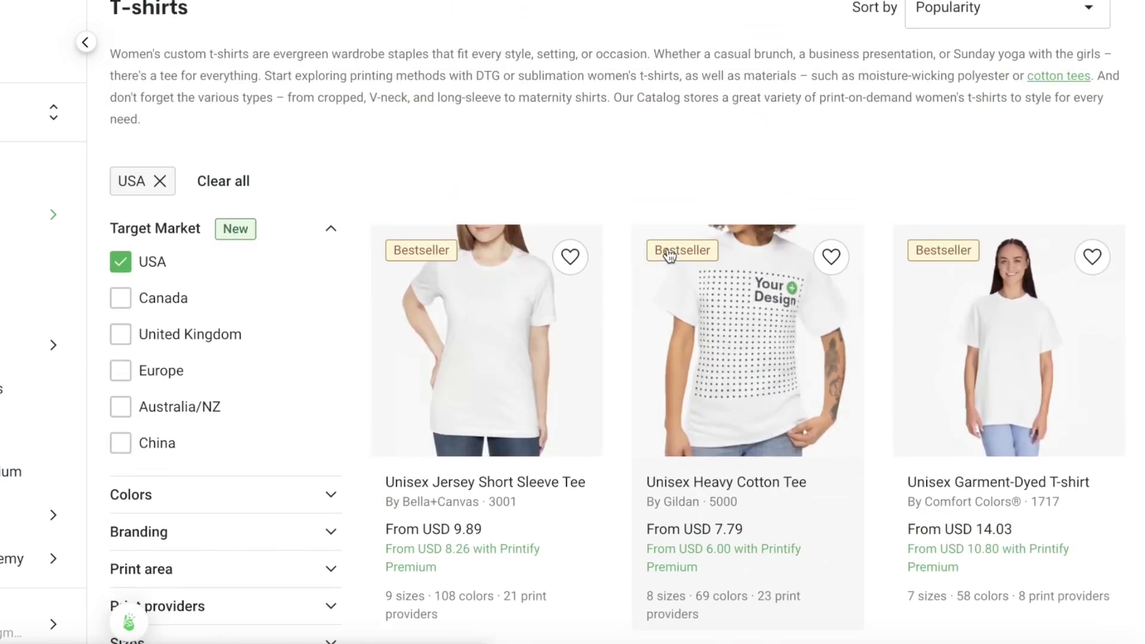
scroll(669, 255, down, 7)
scroll(601, 222, up, 3)
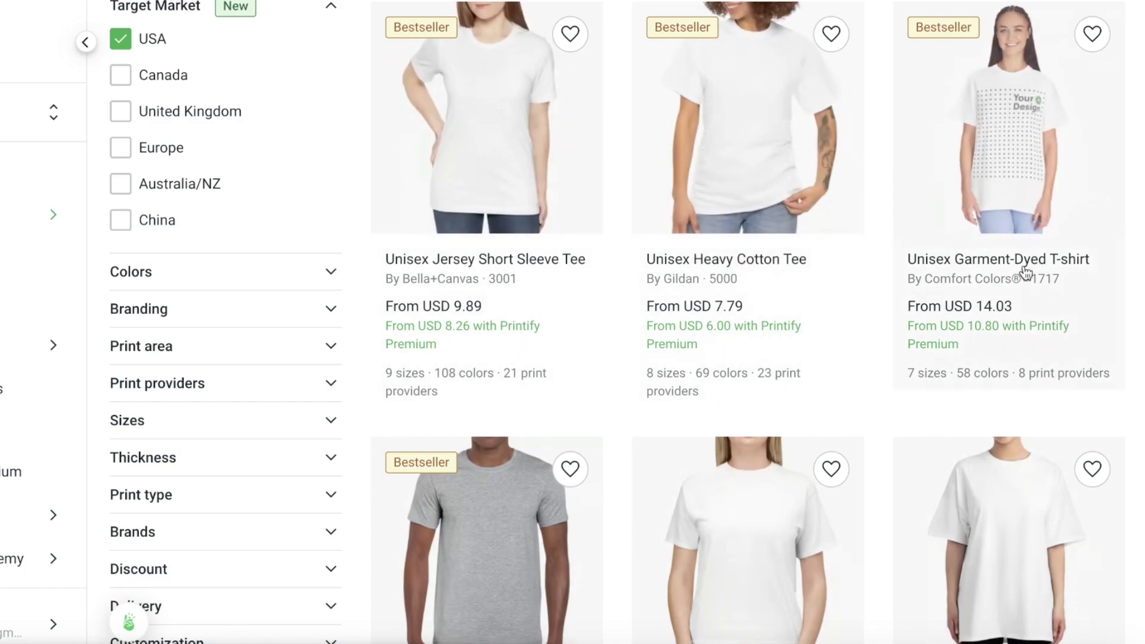
scroll(798, 191, down, 1)
click(792, 216)
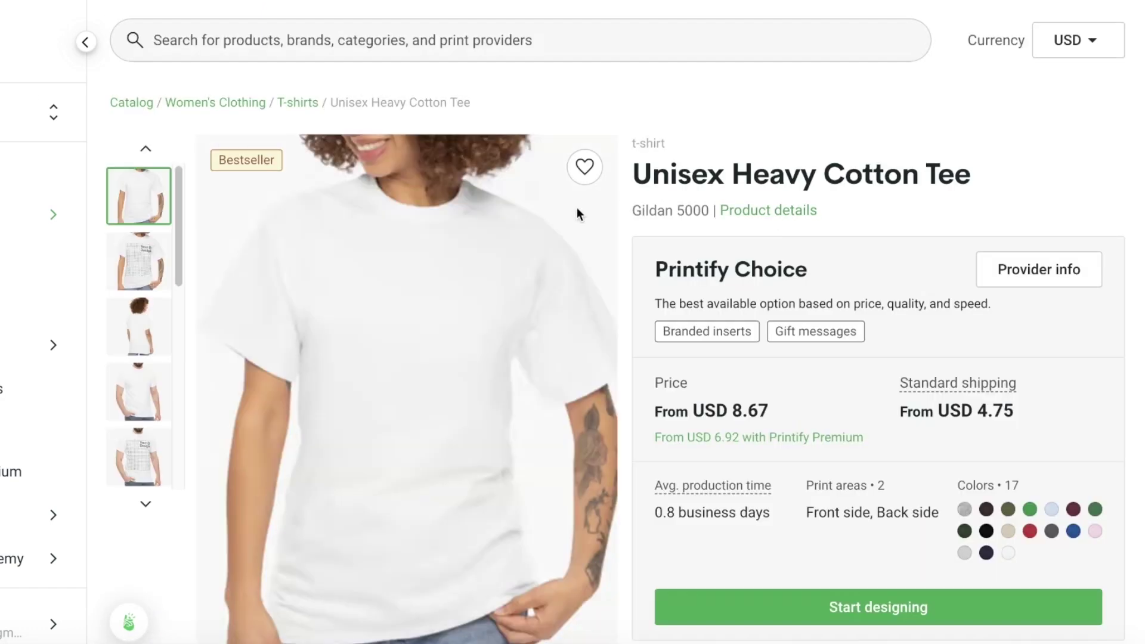
View the Unisex Heavy Cotton Tee's design mockup and start designing its blank front.
click(127, 268)
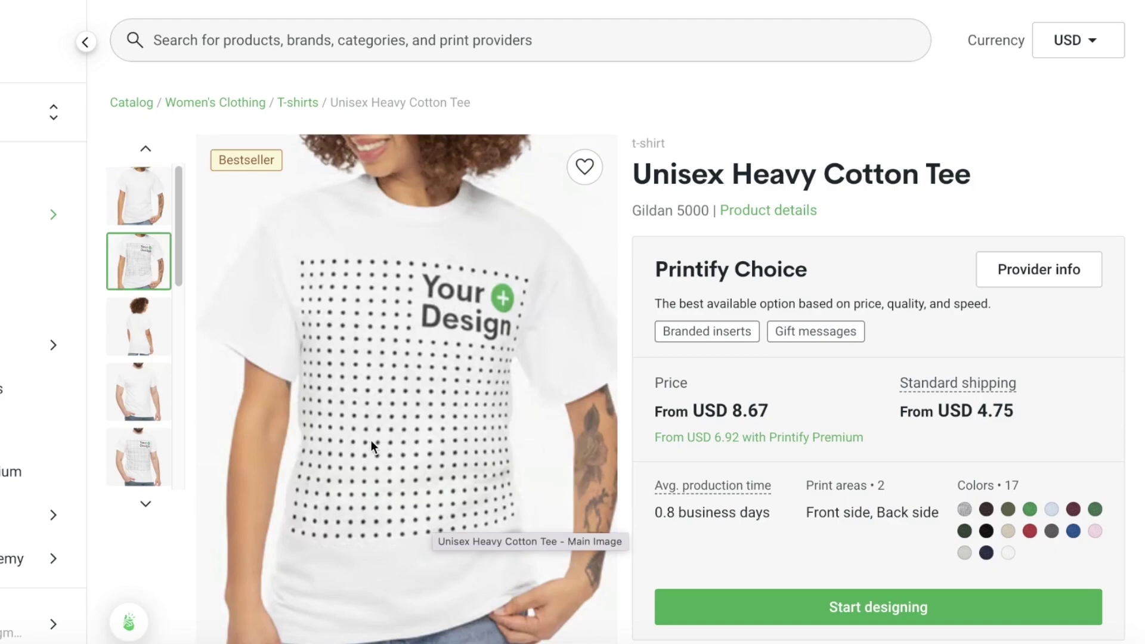
scroll(578, 375, down, 3)
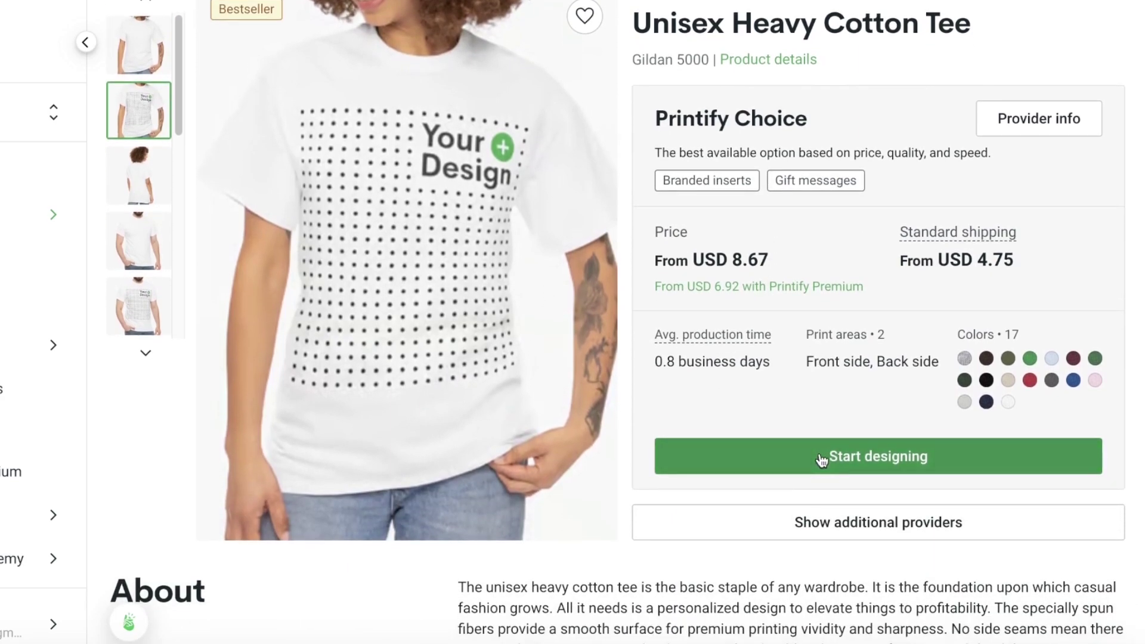
click(821, 458)
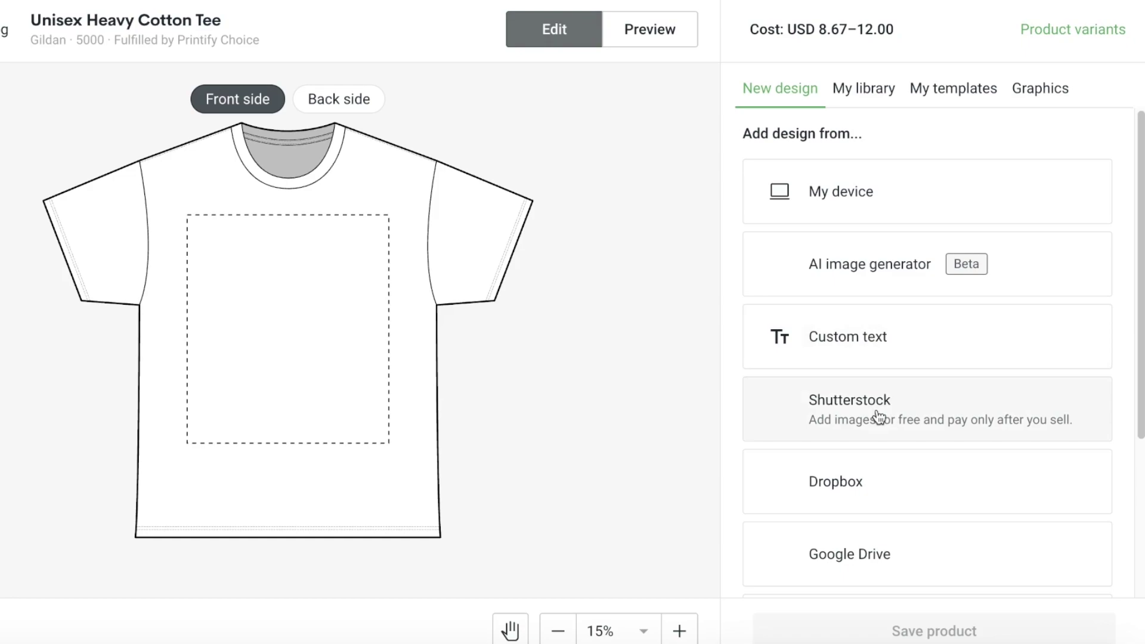
Upload the floral image download (1).jpeg from Downloads as the tee's artwork.
scroll(884, 489, down, 3)
scroll(856, 452, down, 1)
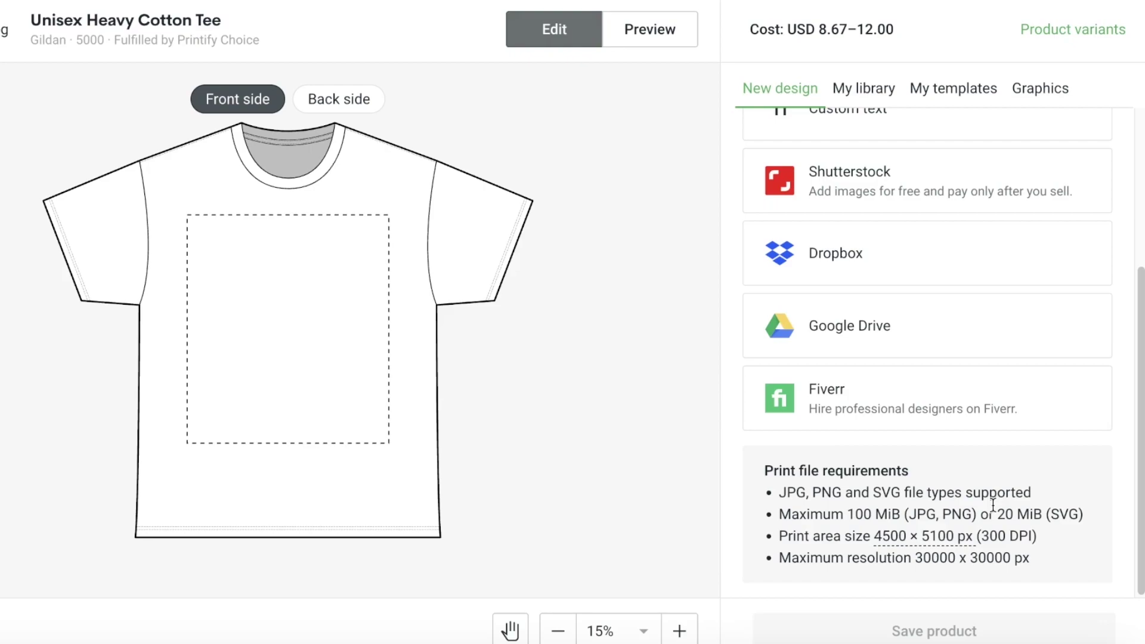
scroll(991, 506, up, 5)
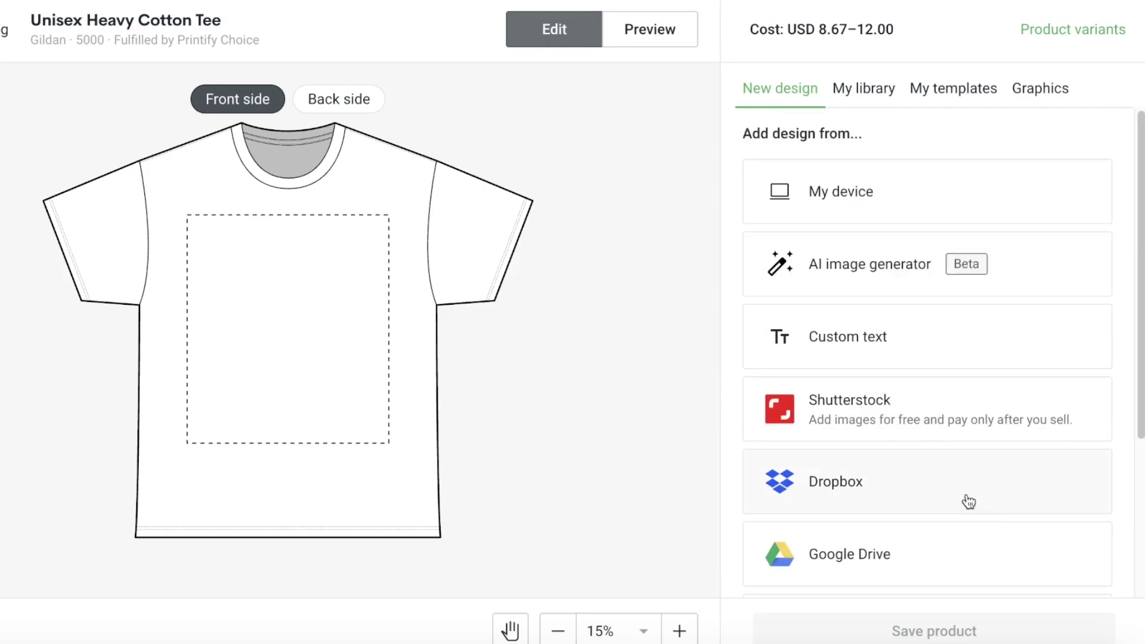
click(840, 192)
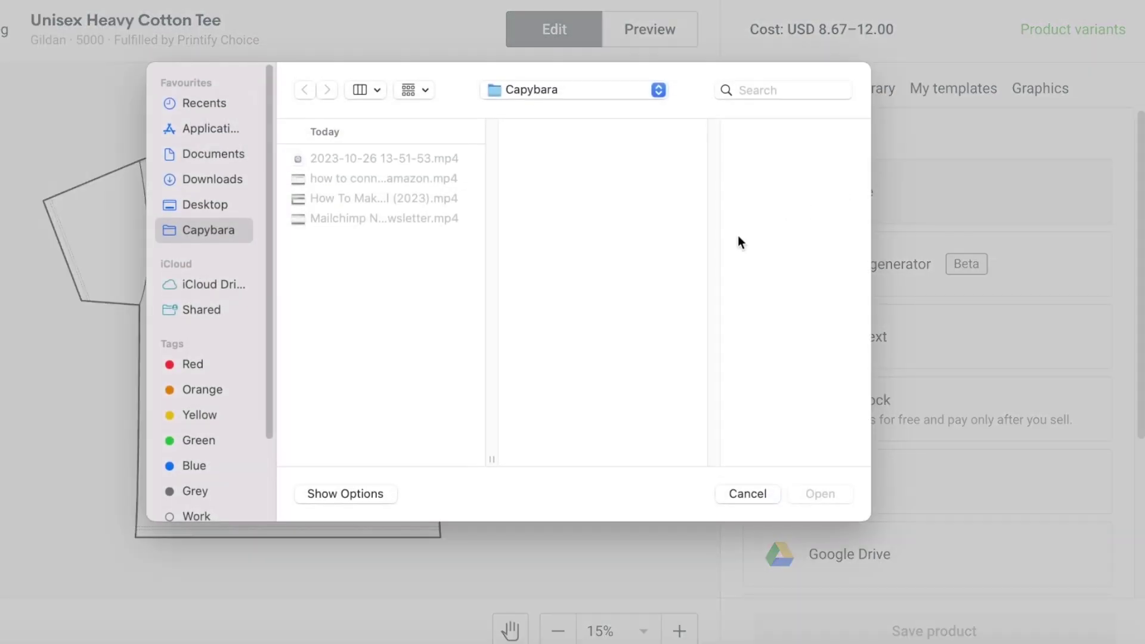
click(199, 180)
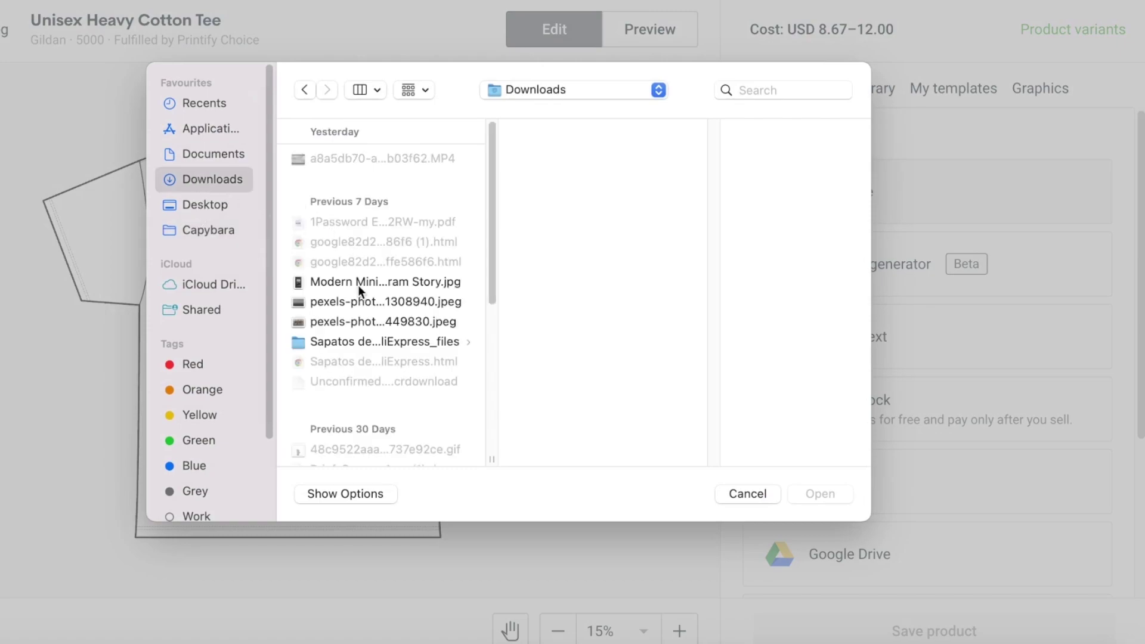
click(362, 301)
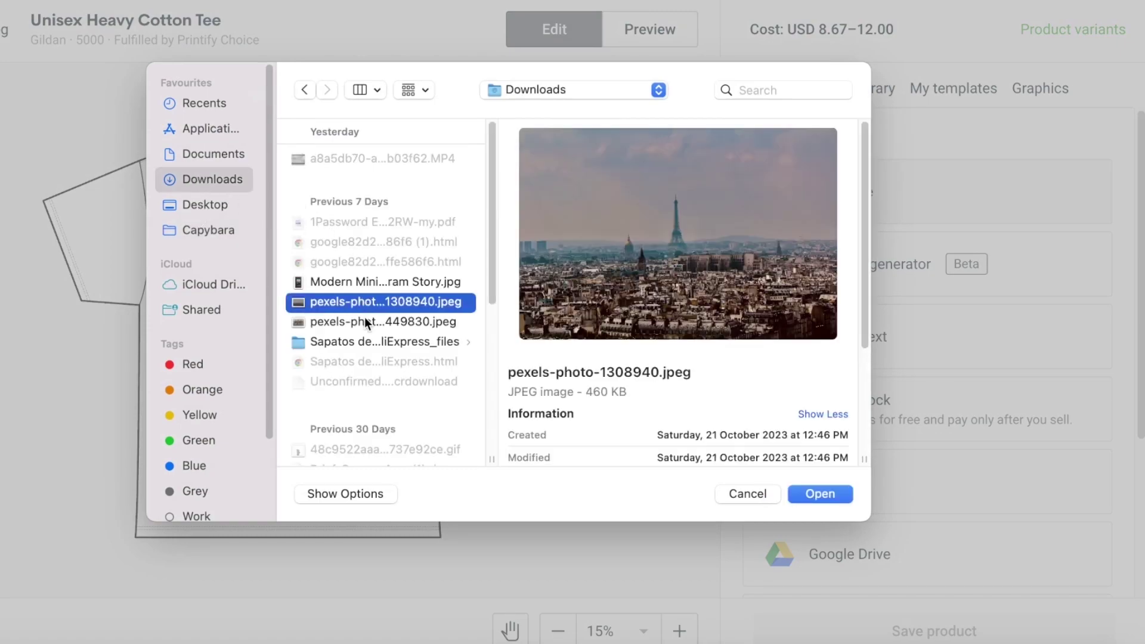
click(366, 324)
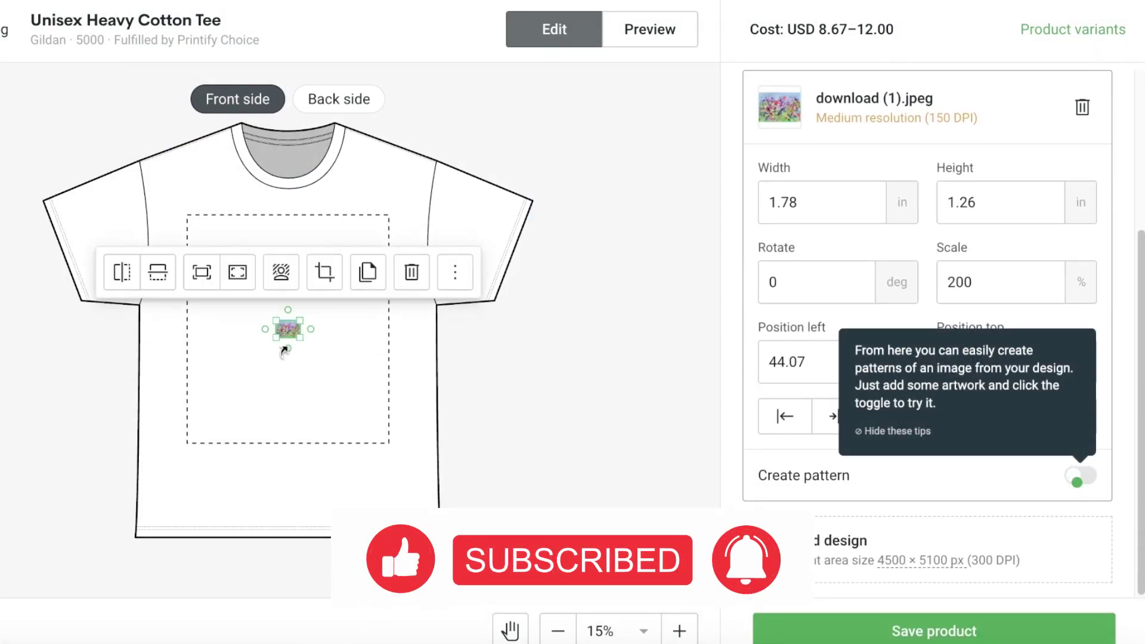
Resize the floral image to 17.88 × 12.65 in and position it on the front print area.
drag(289, 325, 417, 396)
drag(322, 334, 281, 376)
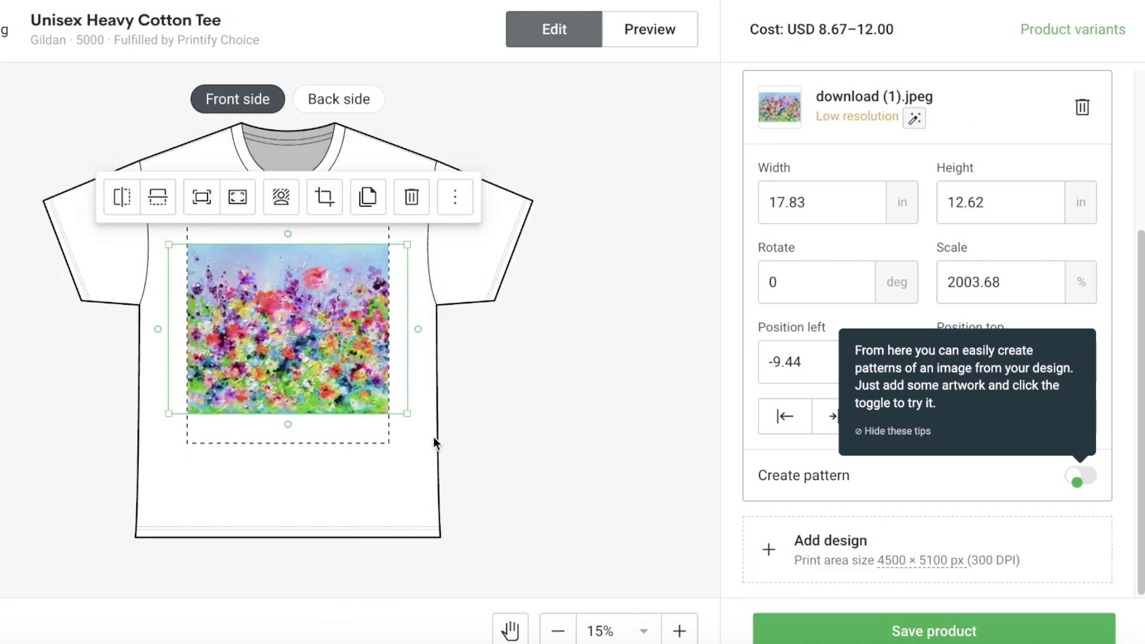
drag(409, 413, 405, 472)
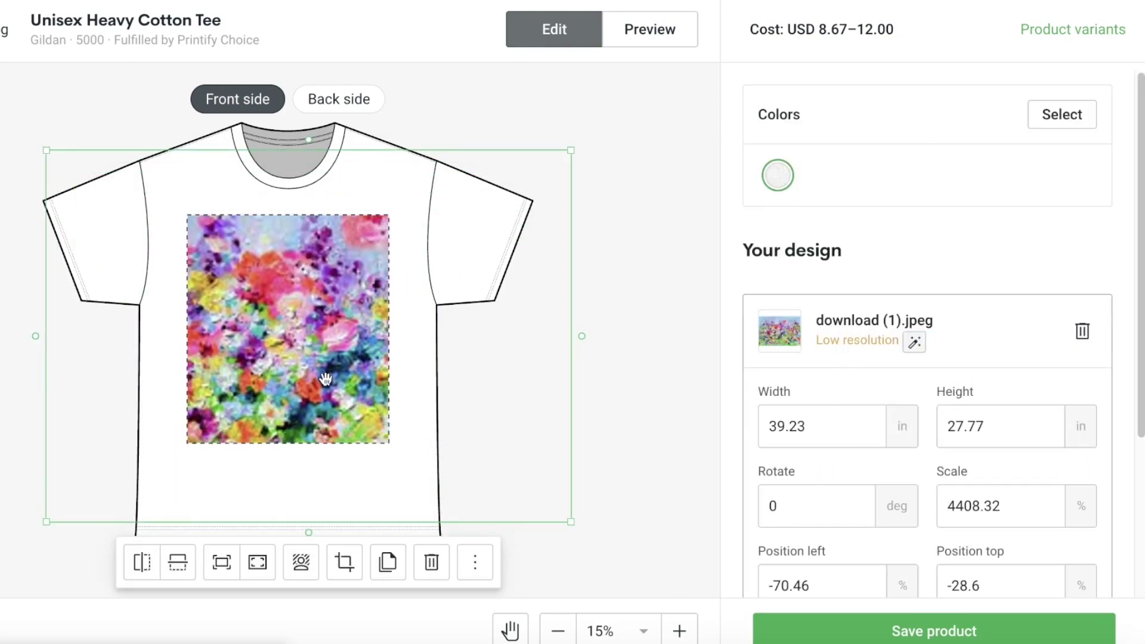
drag(590, 559, 270, 340)
drag(269, 281, 348, 395)
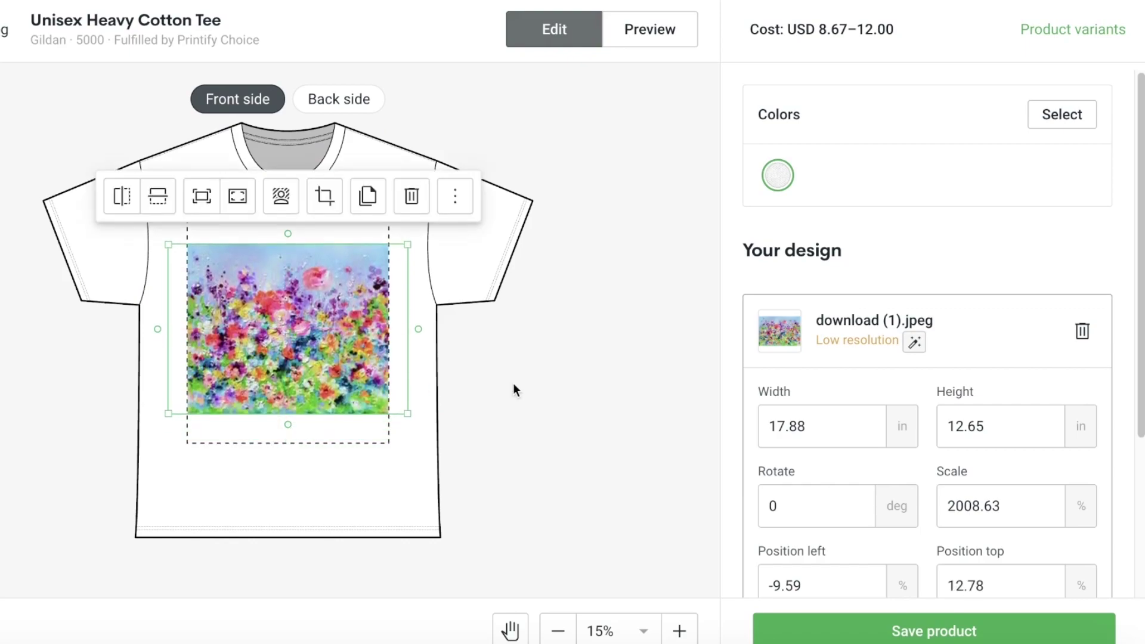
click(583, 405)
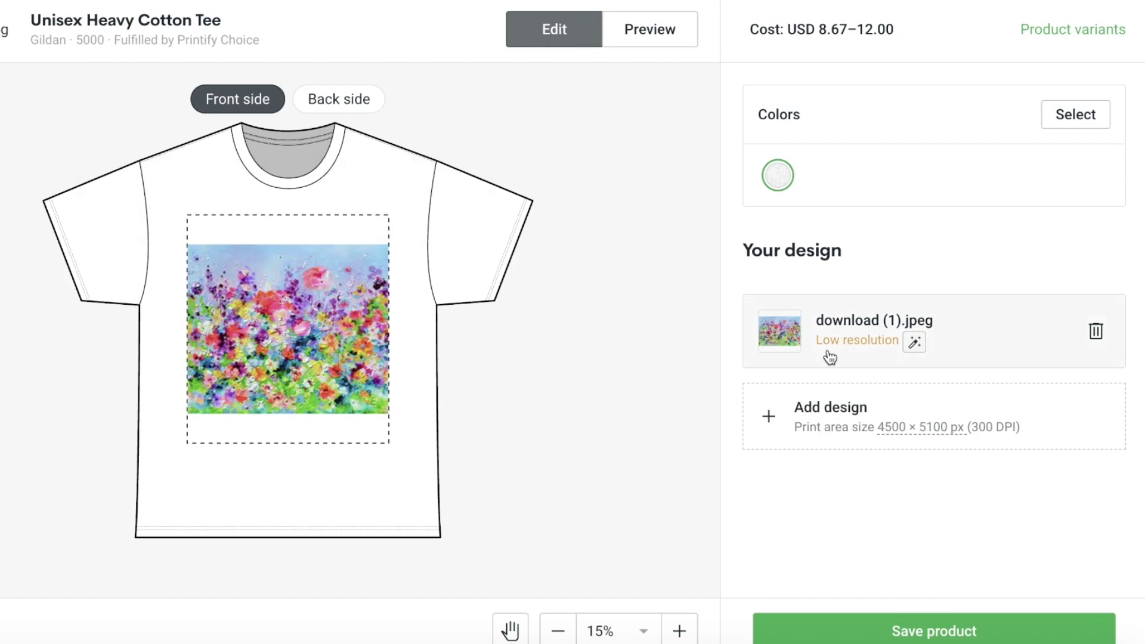
mouse_move(907, 352)
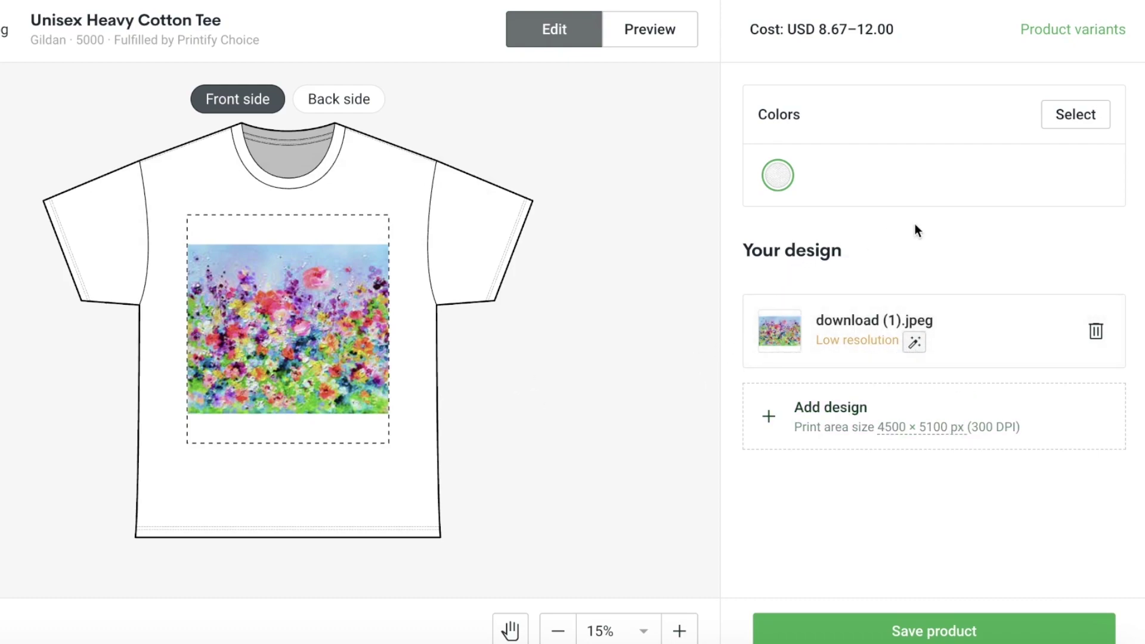
Save the designed tee as a product and keep the front view as the title image.
click(963, 633)
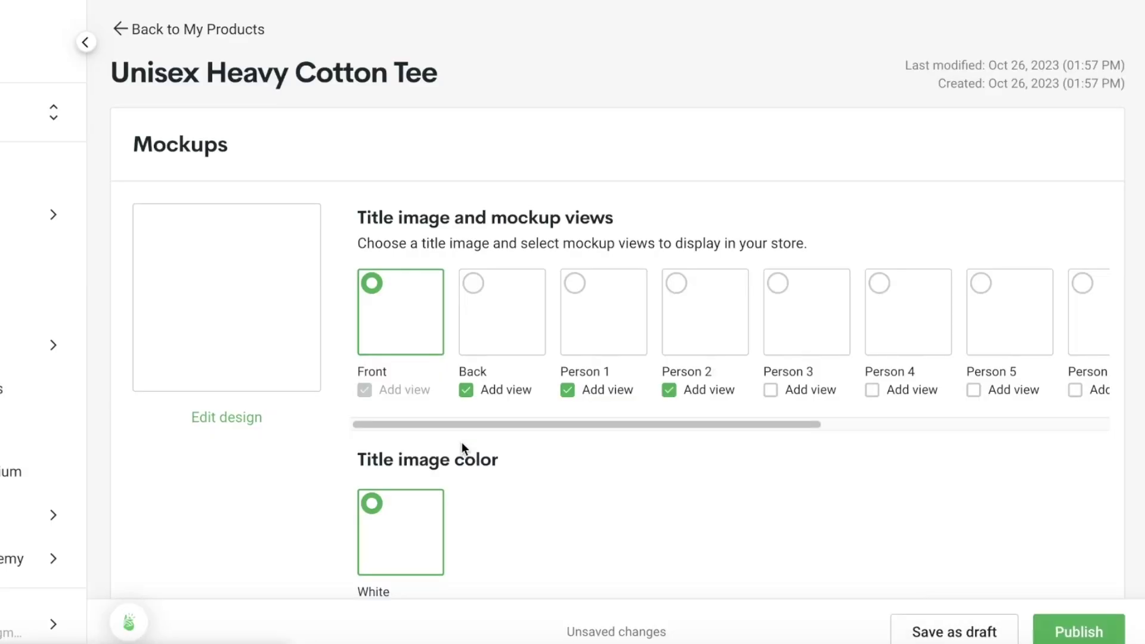
scroll(457, 439, down, 3)
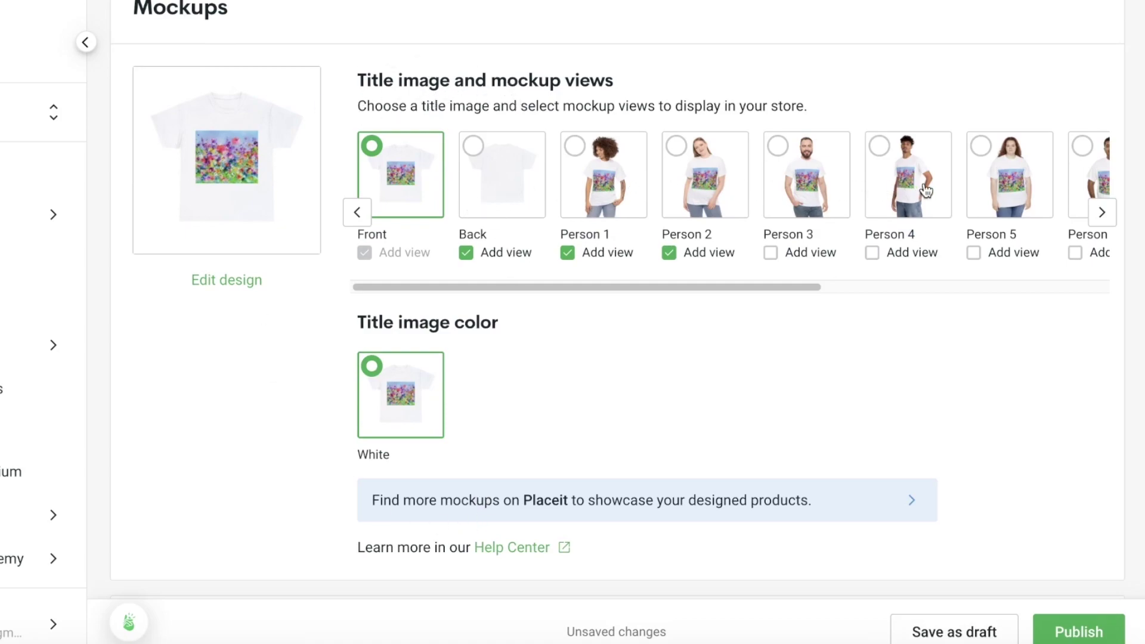
click(473, 145)
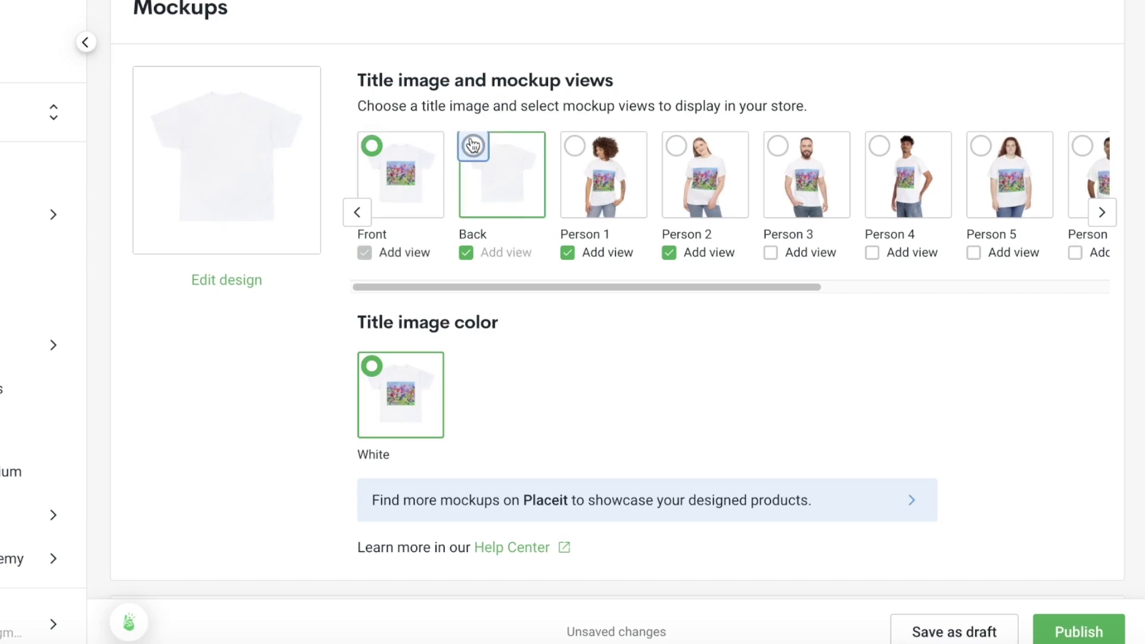
click(372, 146)
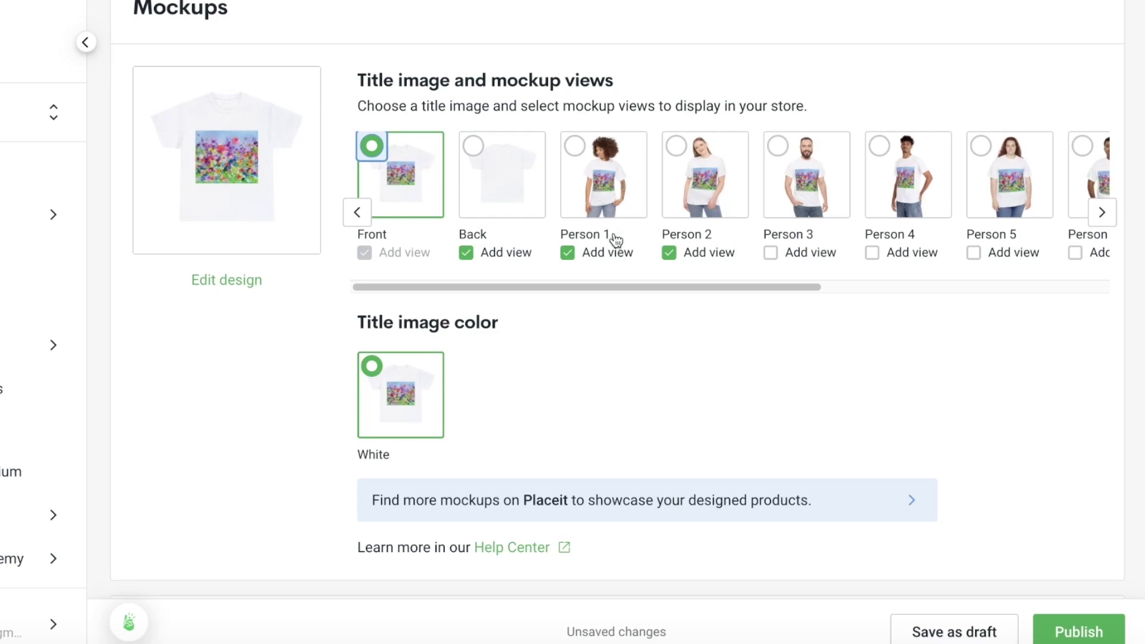
Drop Person 2 and add Person 4 and Lifestyle to the store mockup views.
click(668, 253)
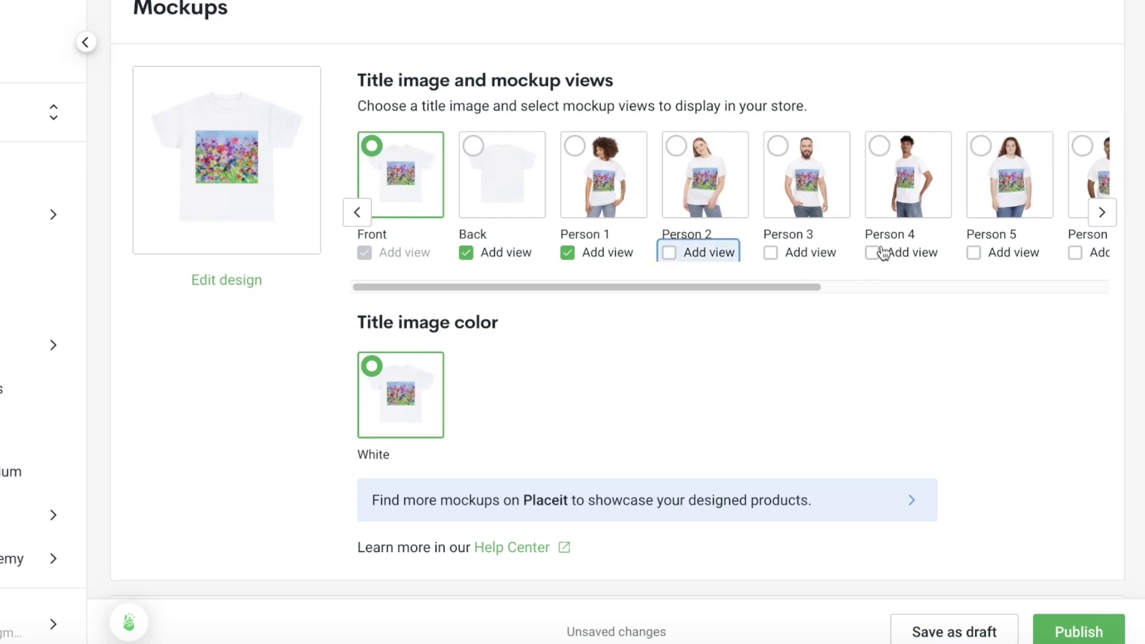
click(883, 254)
click(628, 284)
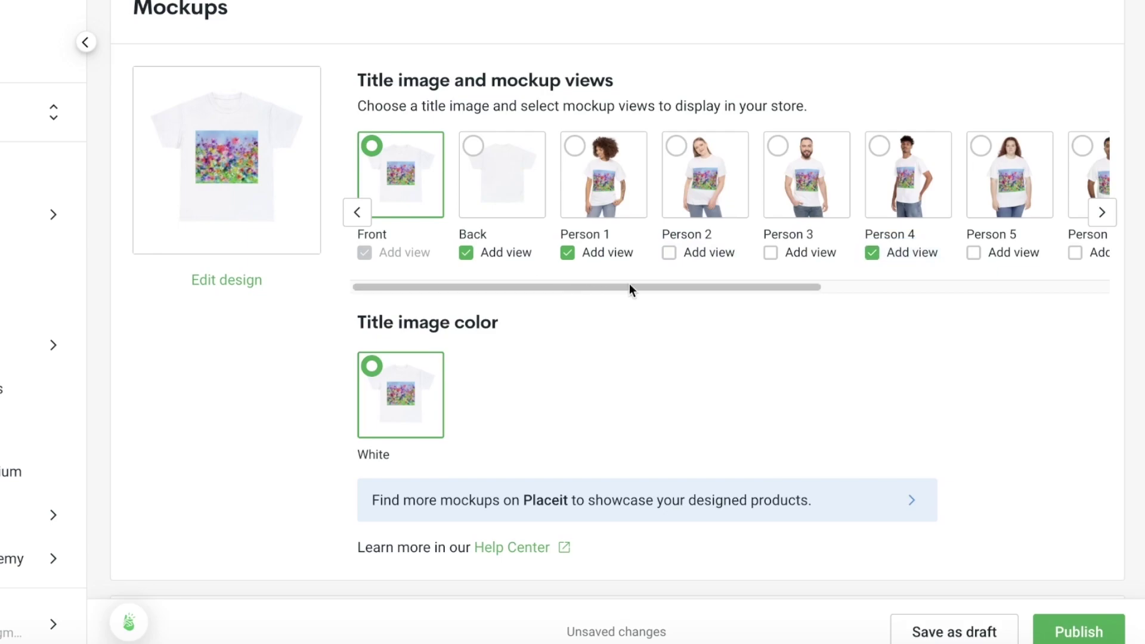
drag(630, 286, 907, 275)
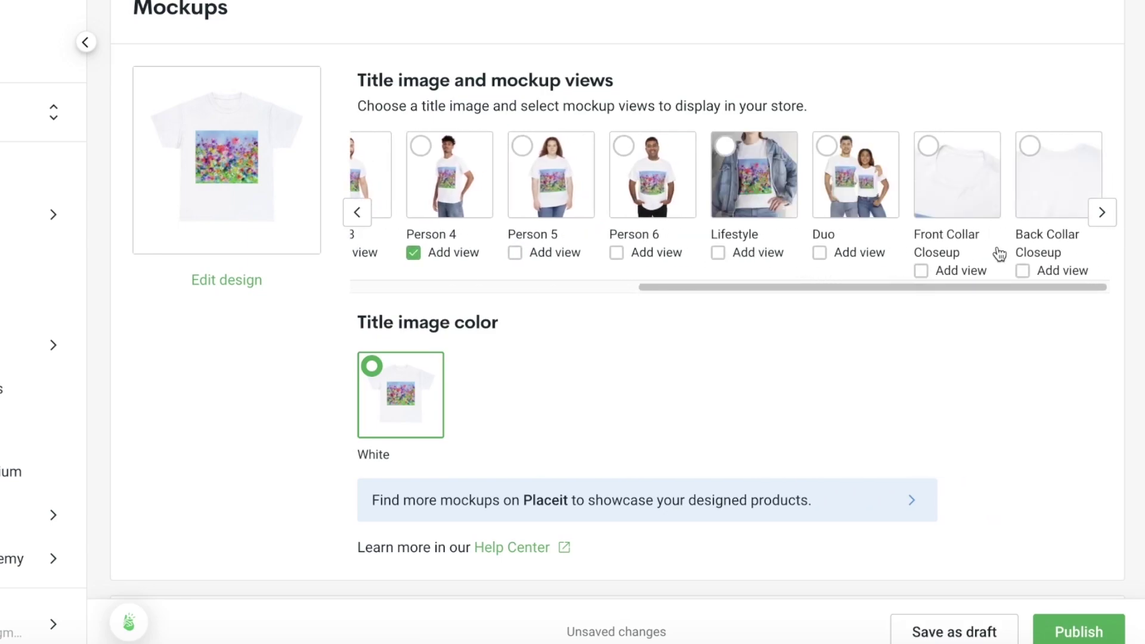
click(719, 253)
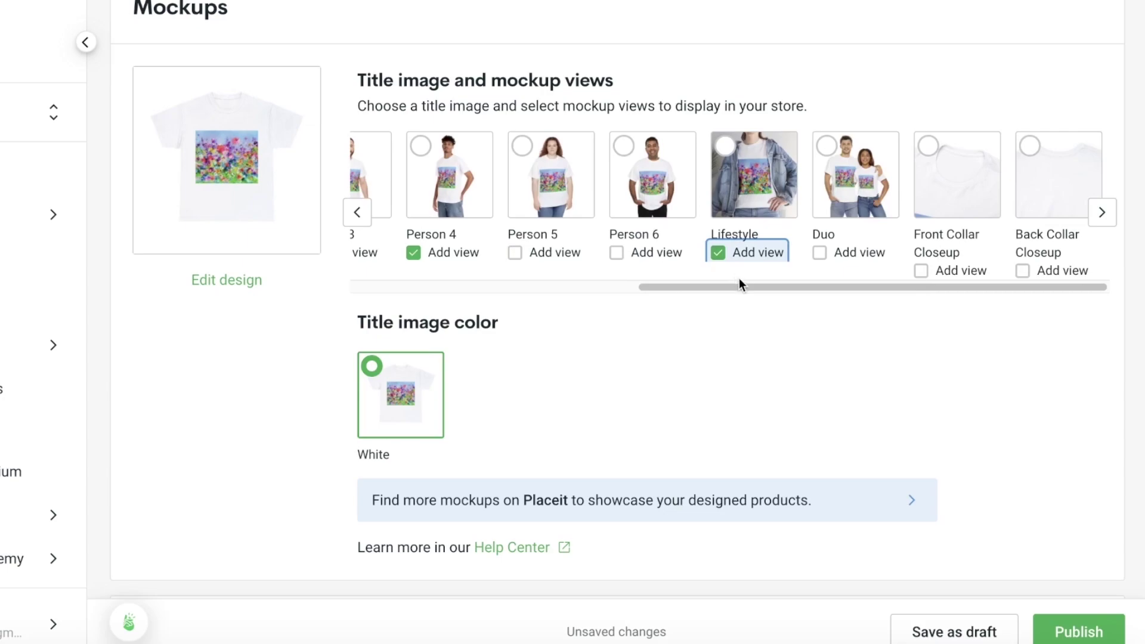
drag(739, 278, 838, 287)
drag(945, 287, 543, 334)
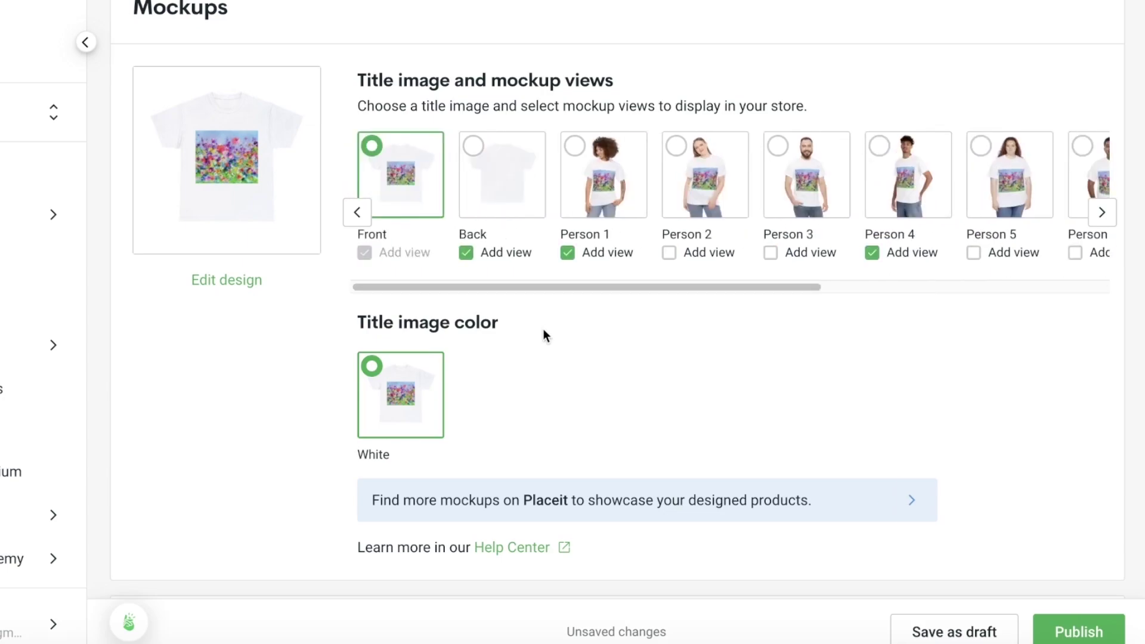
Clear the old 'Unisex Heavy Cotton Tee' product title.
scroll(544, 336, down, 5)
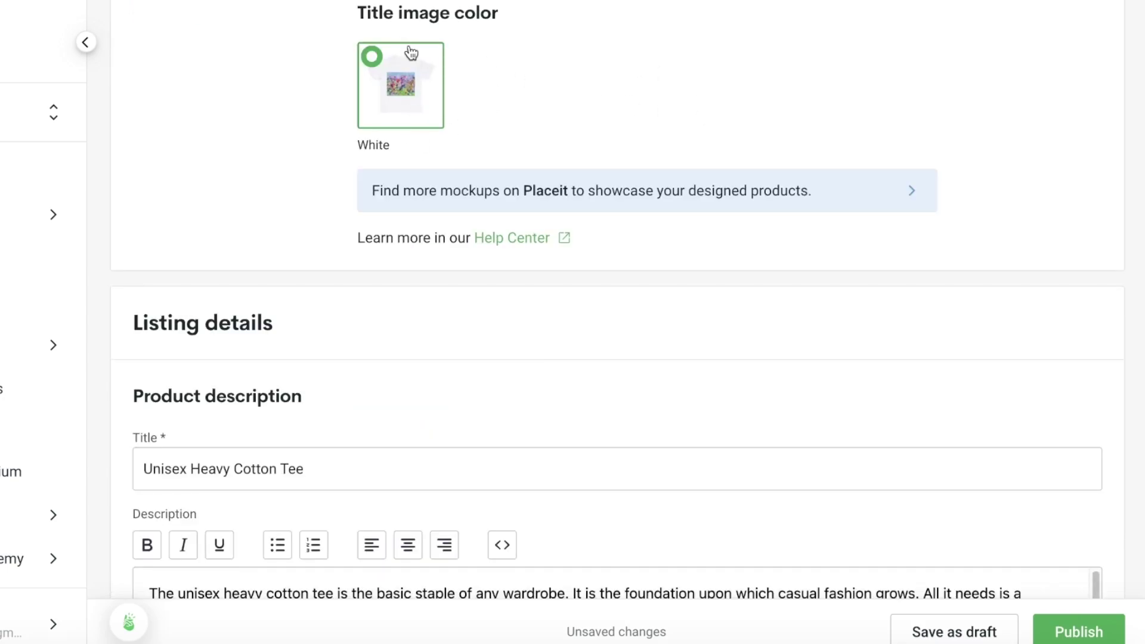
scroll(411, 53, up, 1)
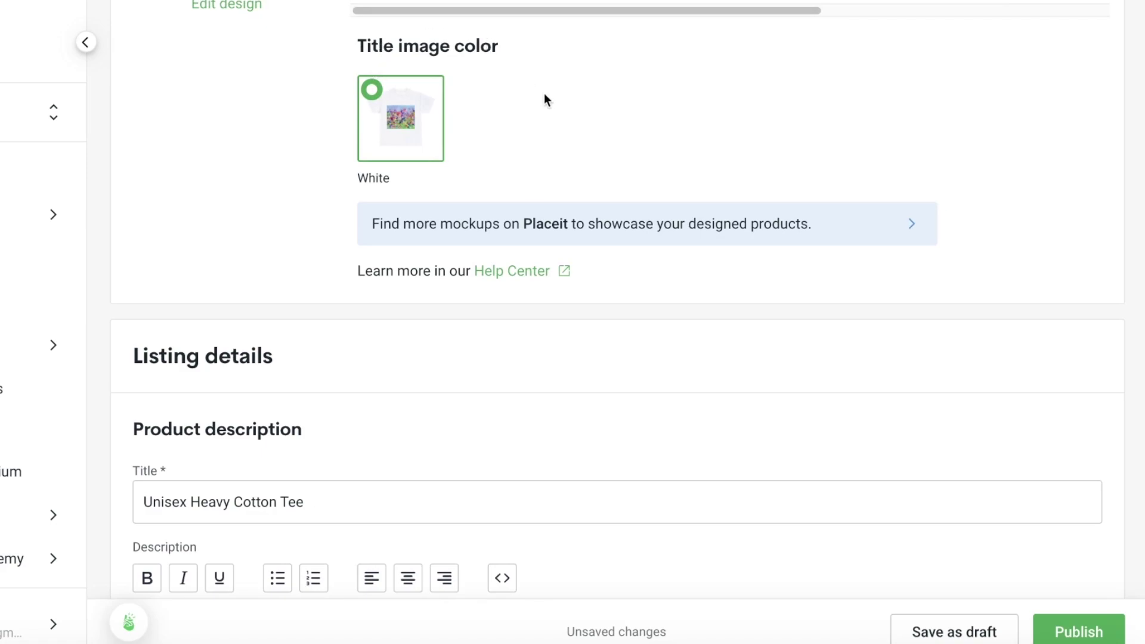
scroll(462, 160, down, 6)
scroll(388, 114, up, 1)
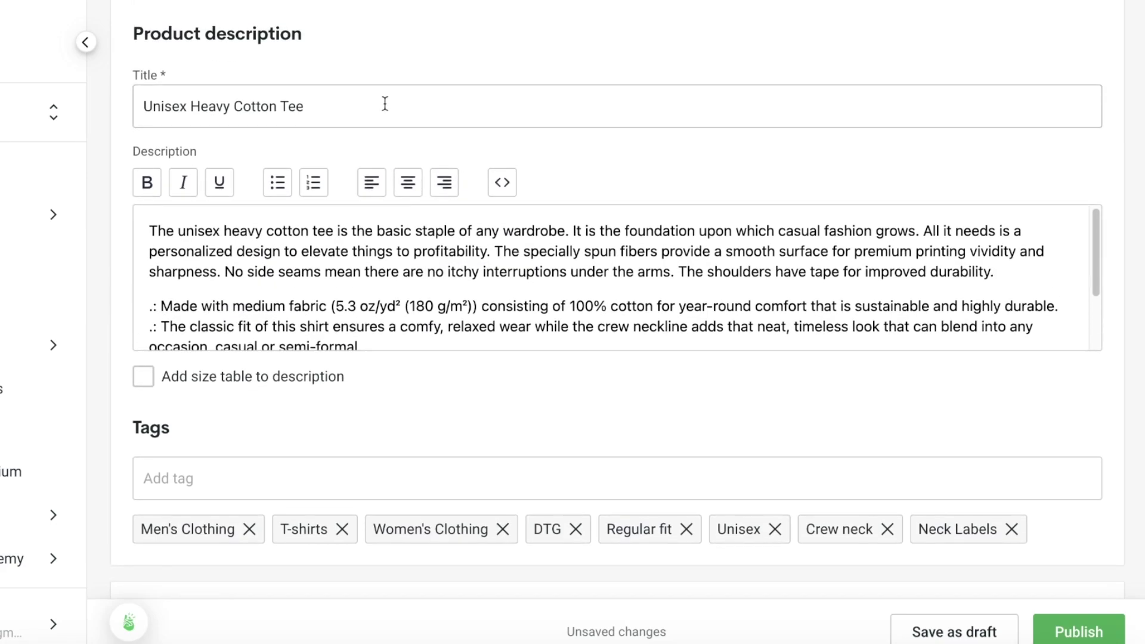
triple_click(385, 104)
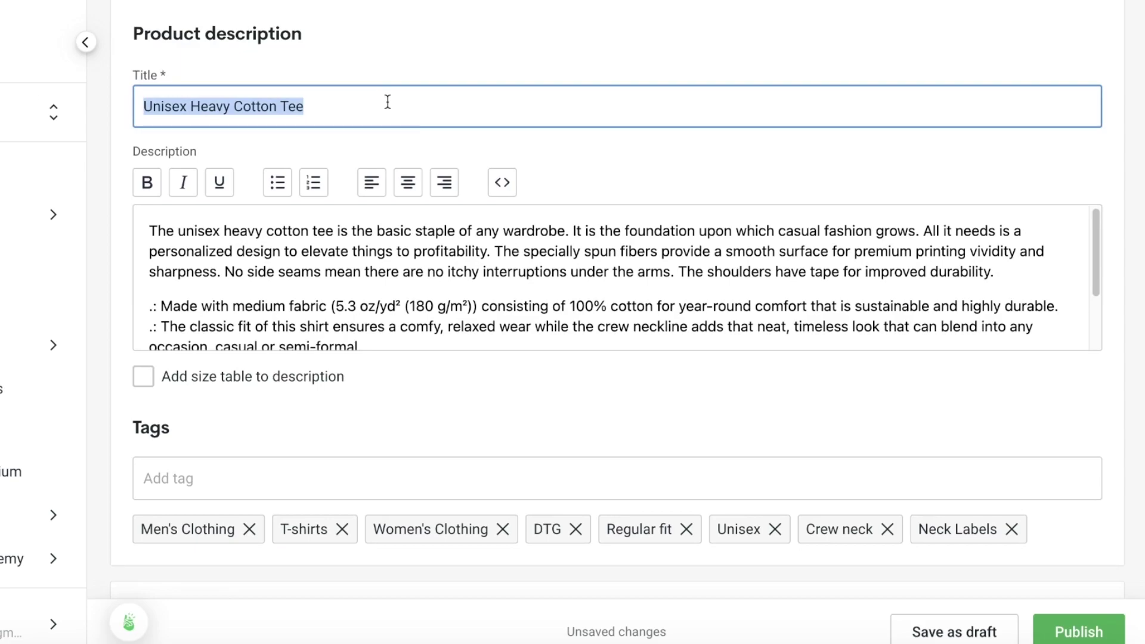
key(BackSpace)
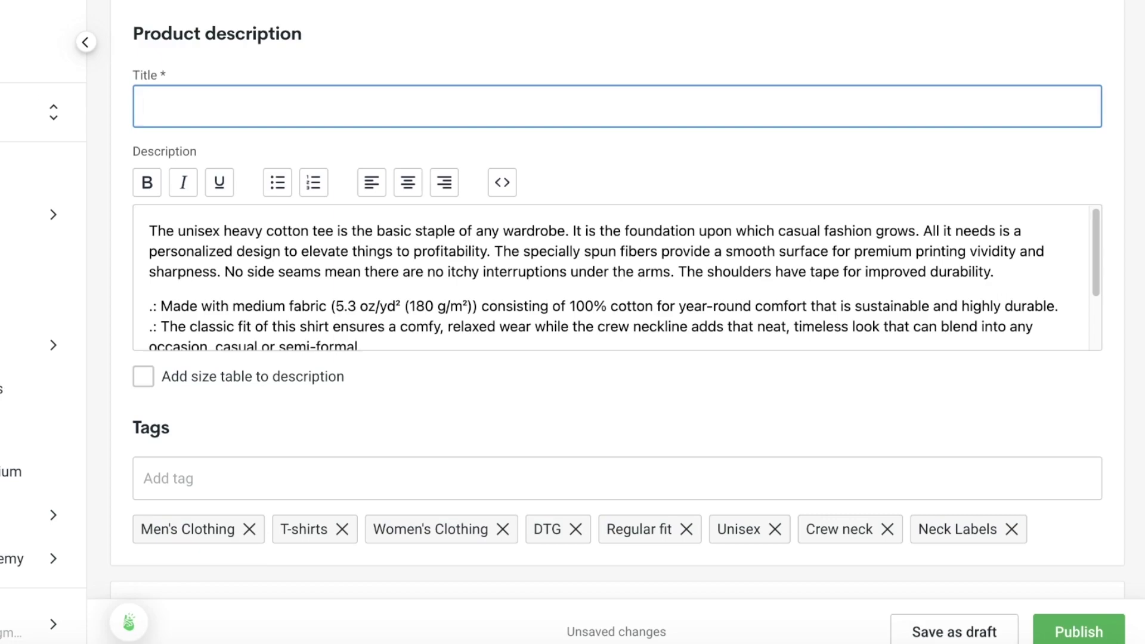
Paste the new title and correct it to 'Waterpainted Print Tee'.
key(BackSpace)
text(Waterpainting Print Tee)
click(218, 107)
key(BackSpace)
key(BackSpace)
key(BackSpace)
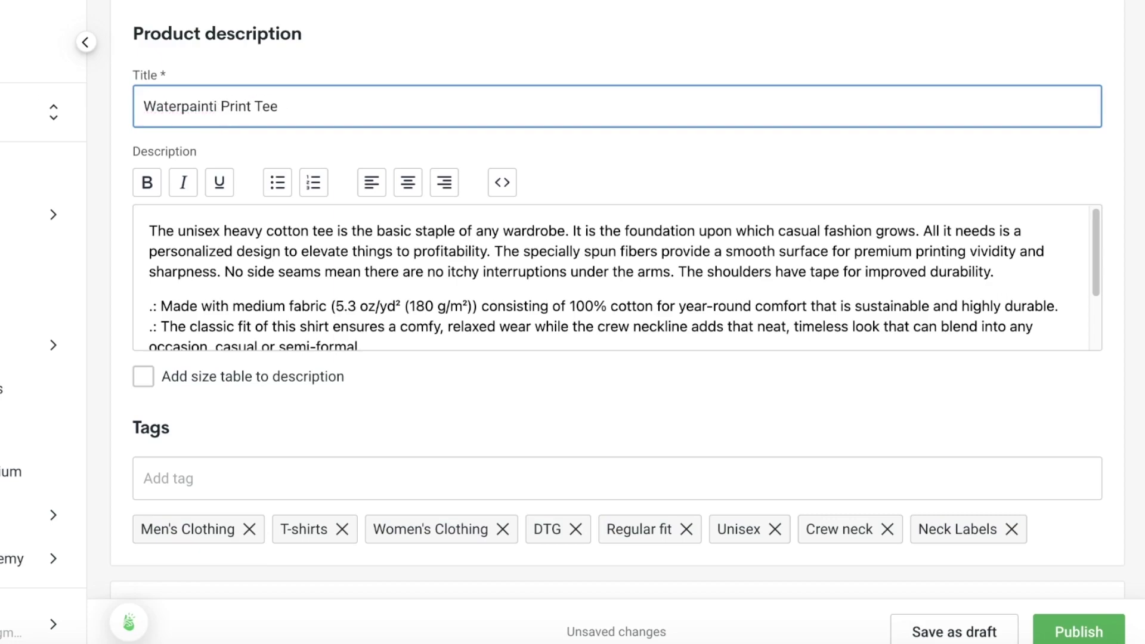
text(ed)
click(286, 215)
scroll(313, 209, up, 3)
scroll(418, 358, down, 10)
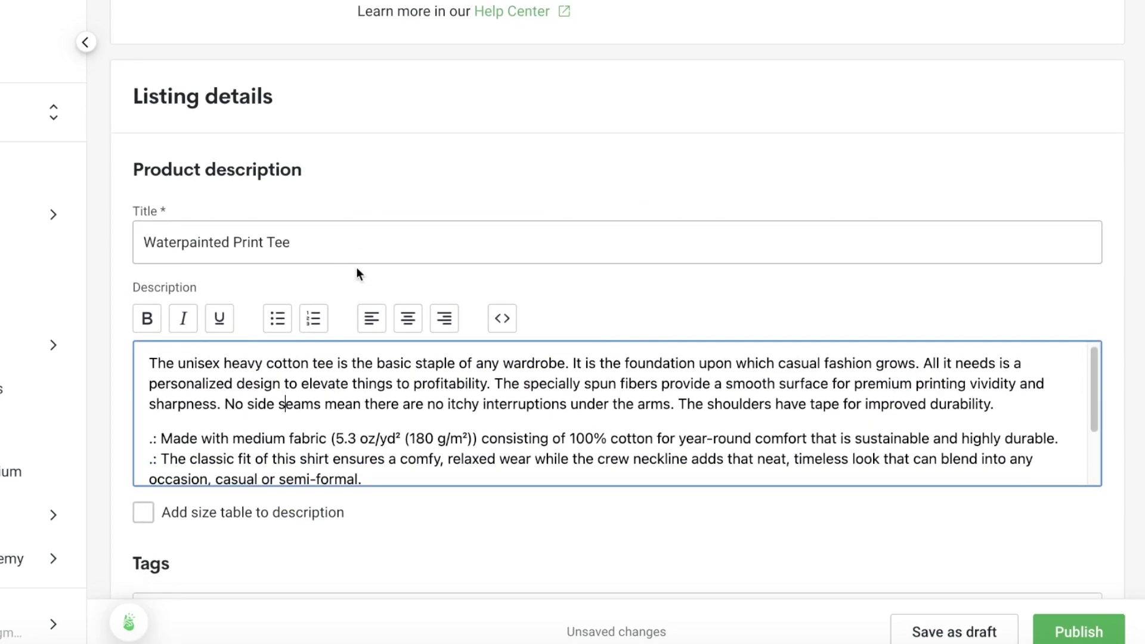
scroll(505, 387, up, 8)
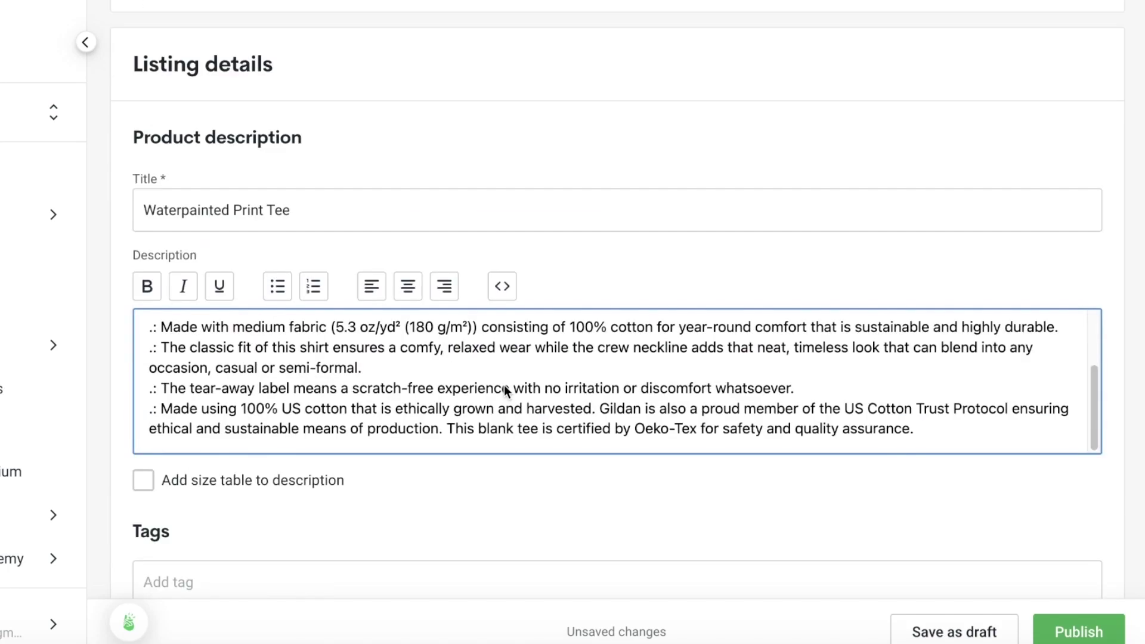
scroll(428, 377, up, 2)
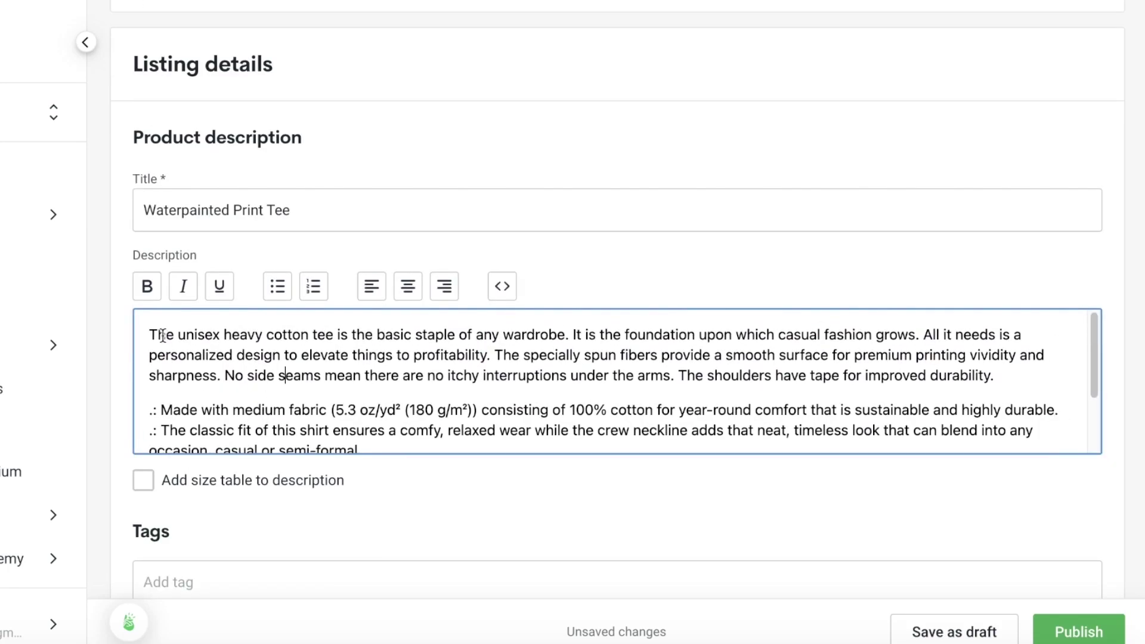
Delete the opening cotton-tee paragraph from the Description, keeping the fabric and fit bullets.
drag(158, 334, 274, 346)
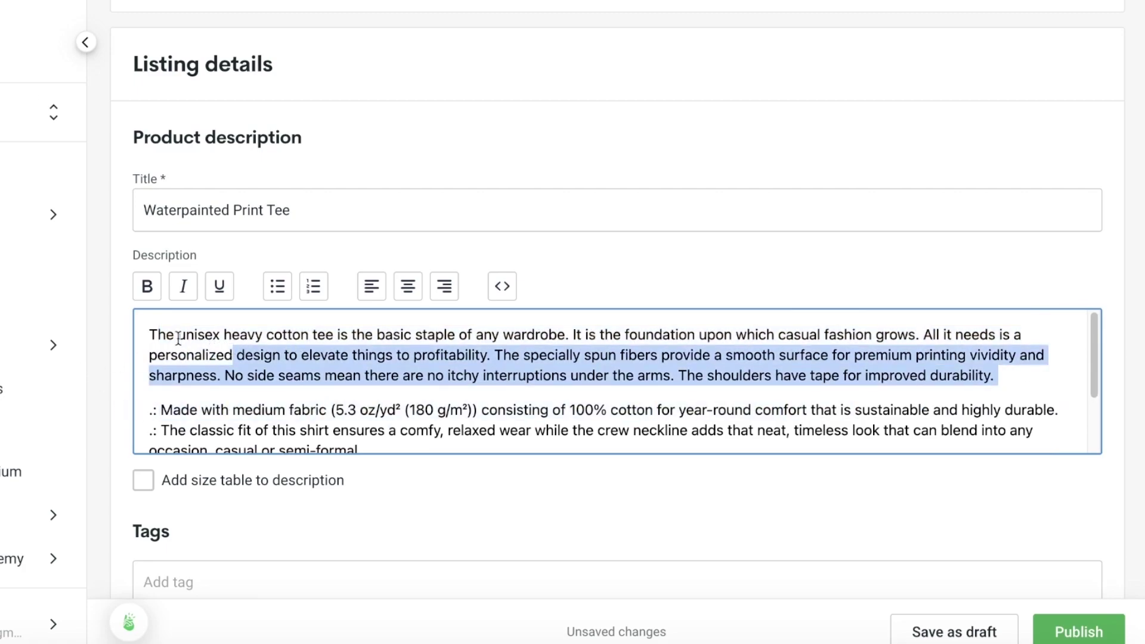
drag(178, 339, 176, 335)
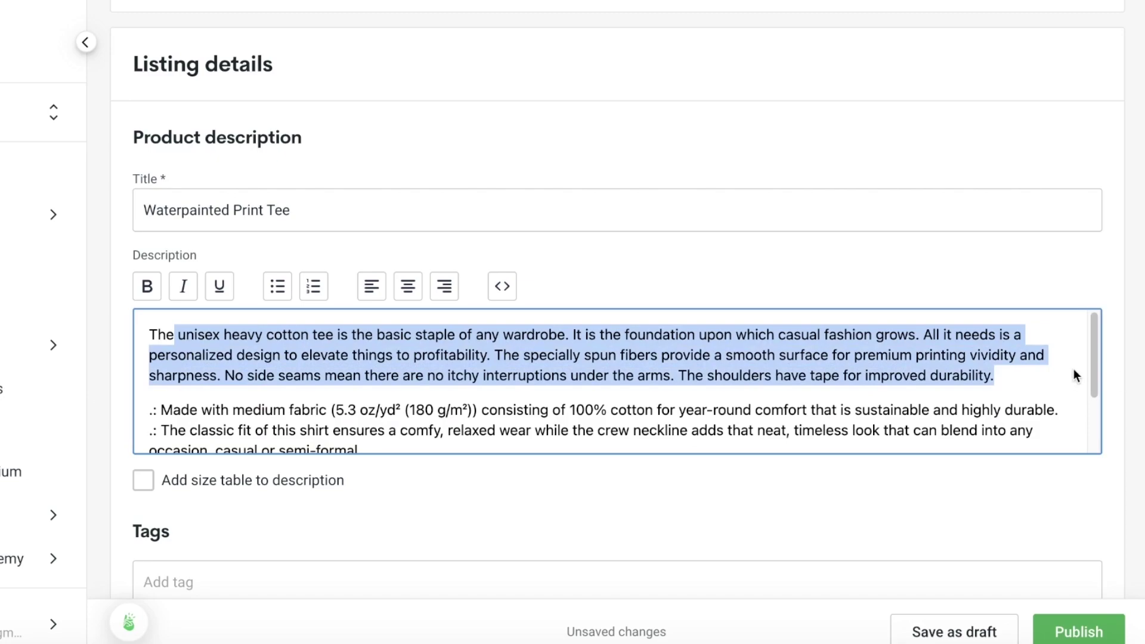
key(BackSpace)
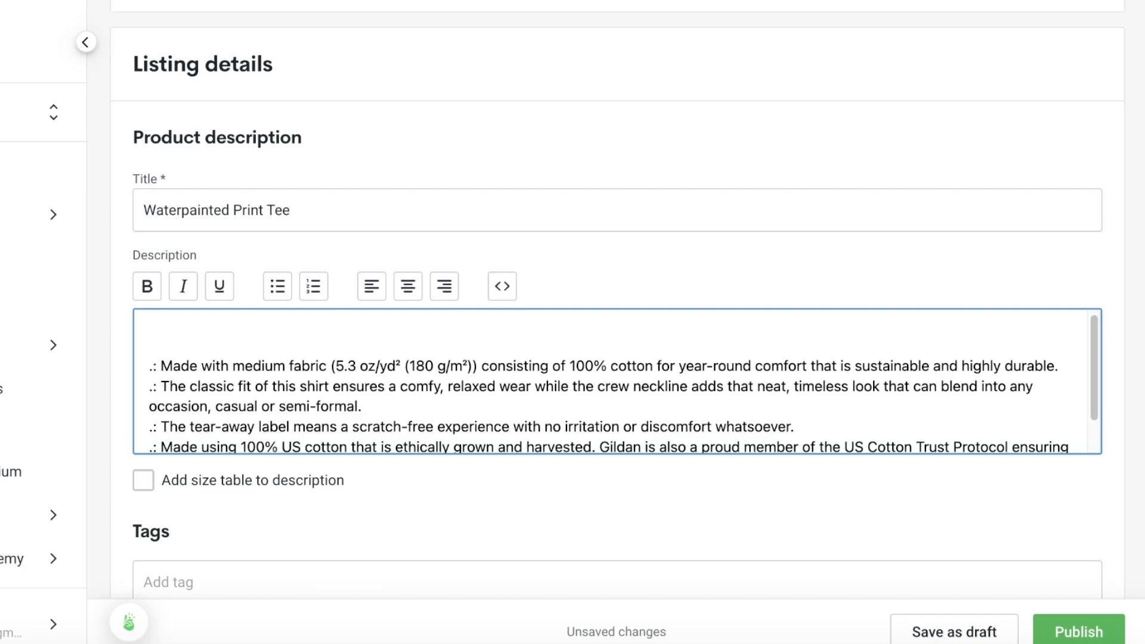
Leave 'Add size table to description' unticked and scroll down to the Variants pricing table.
scroll(168, 349, down, 1)
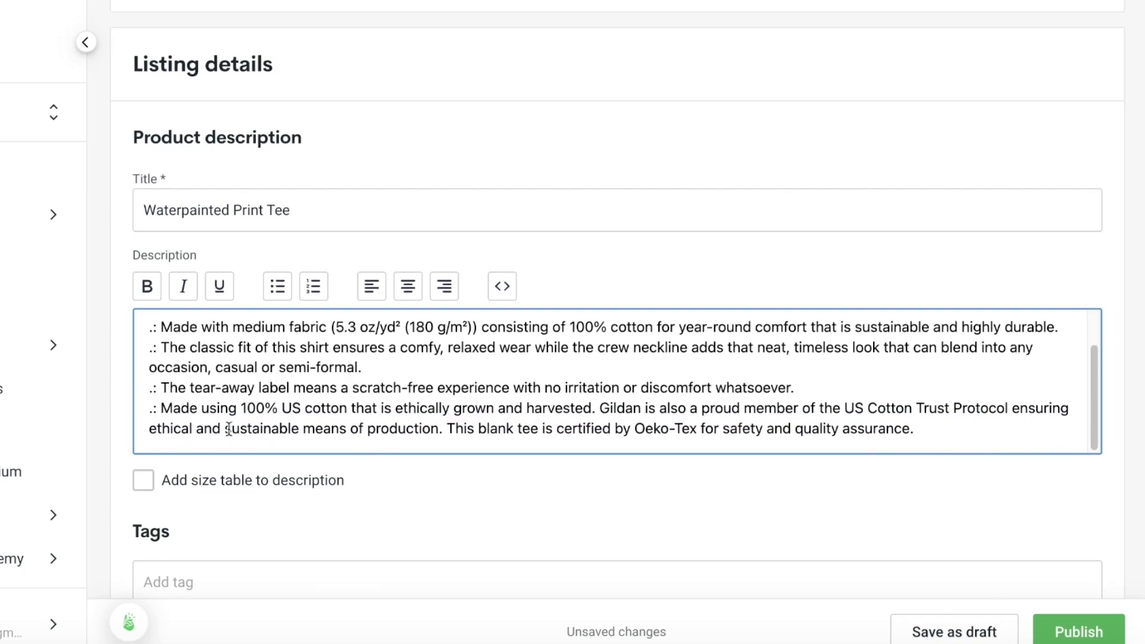
click(288, 478)
scroll(256, 493, down, 3)
scroll(245, 435, up, 1)
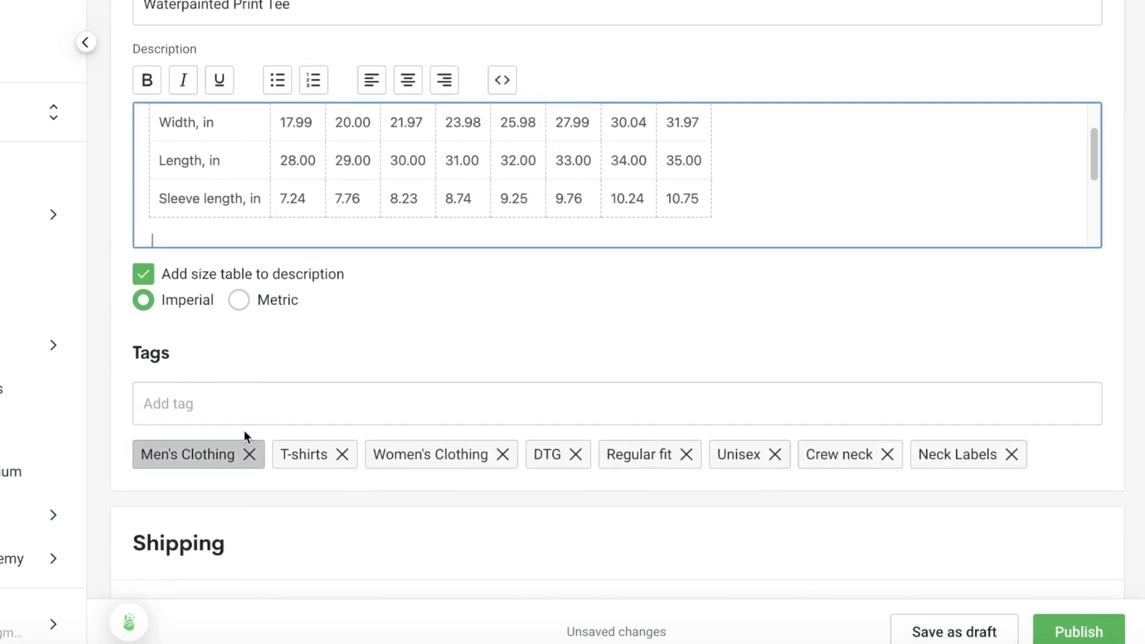
scroll(350, 230, up, 2)
click(164, 293)
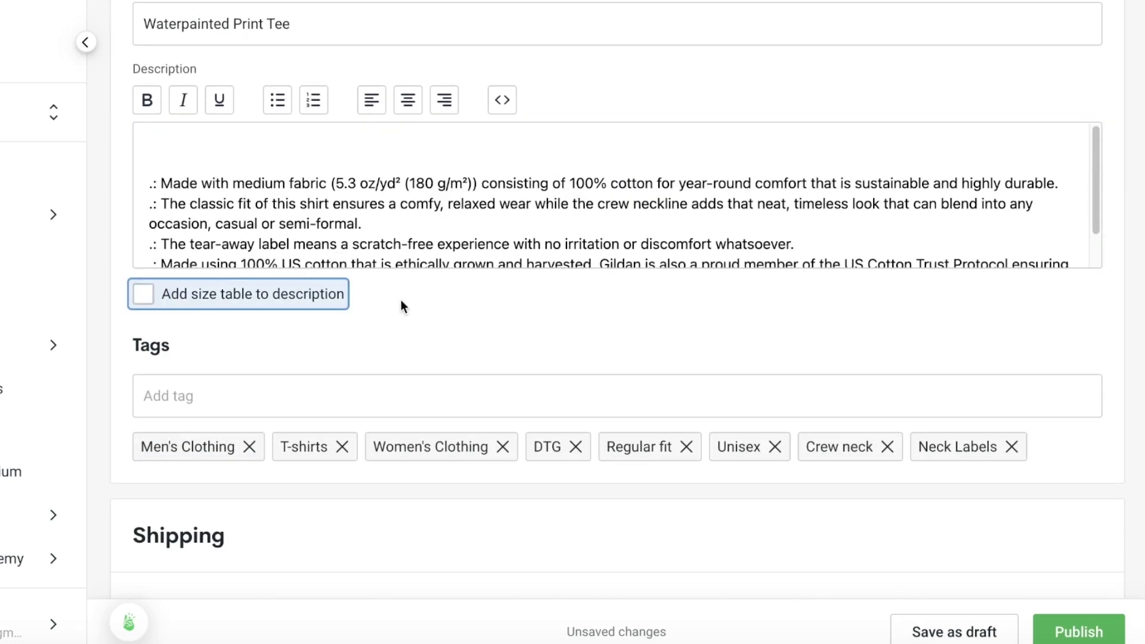
scroll(393, 304, down, 2)
click(330, 283)
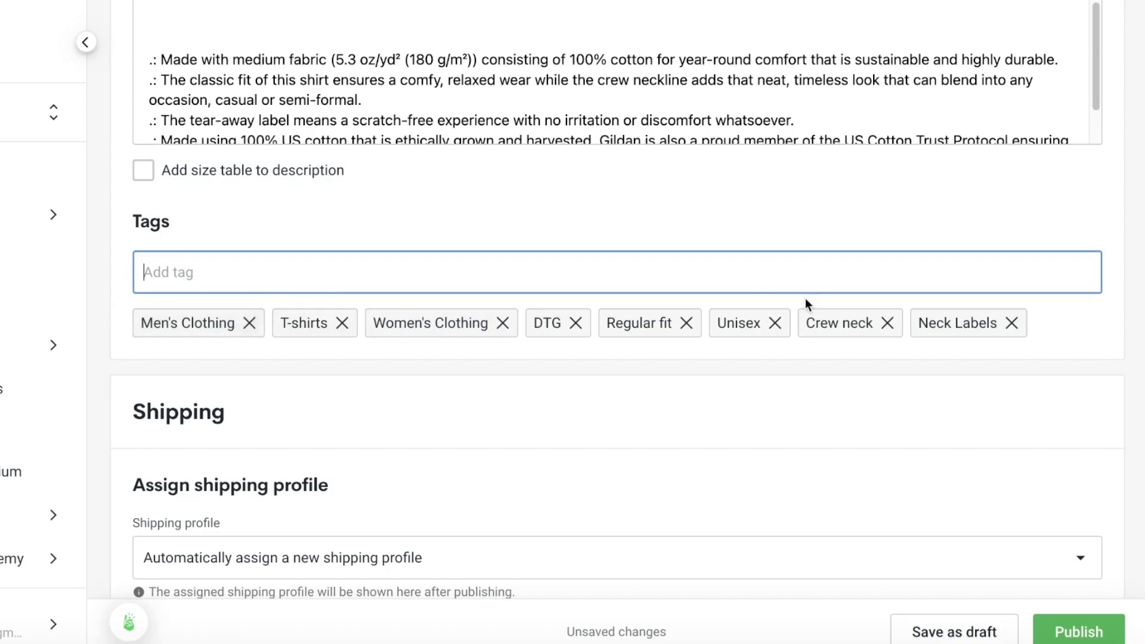
scroll(718, 304, down, 6)
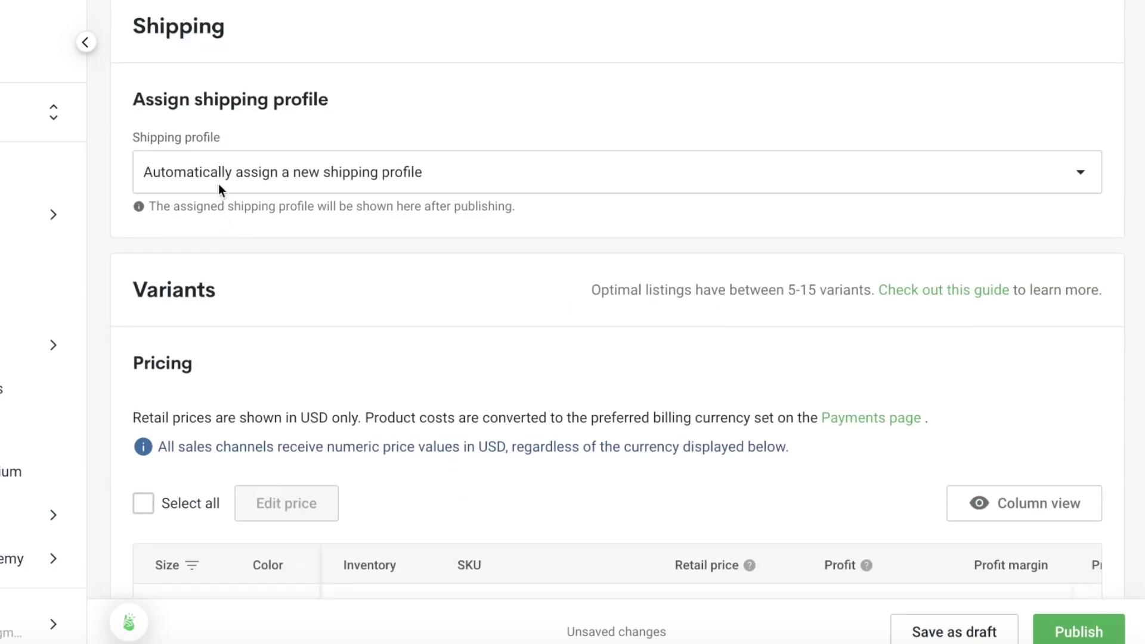
scroll(387, 179, down, 5)
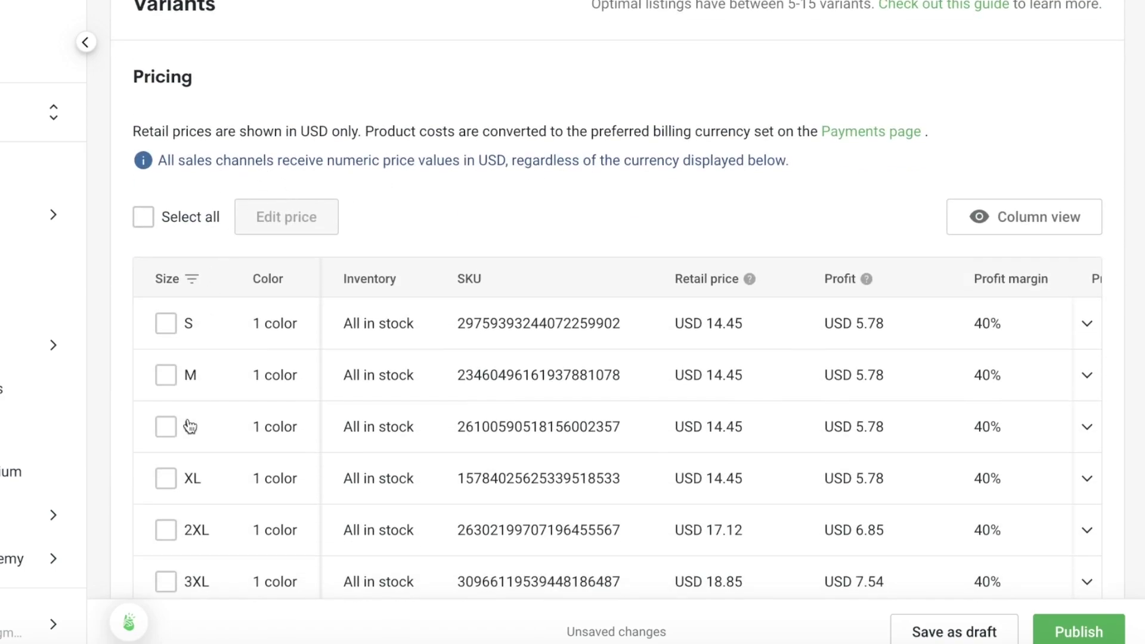
Select all eight size variants for bulk editing.
click(143, 222)
scroll(429, 253, down, 8)
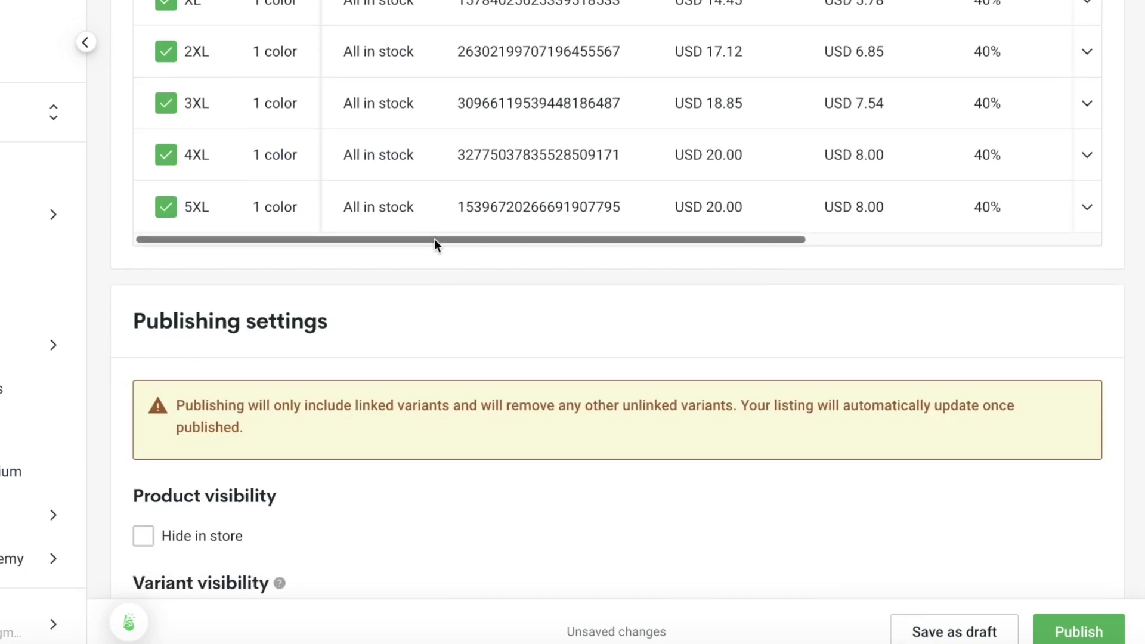
scroll(494, 243, right, 7)
scroll(968, 213, up, 4)
scroll(967, 213, up, 1)
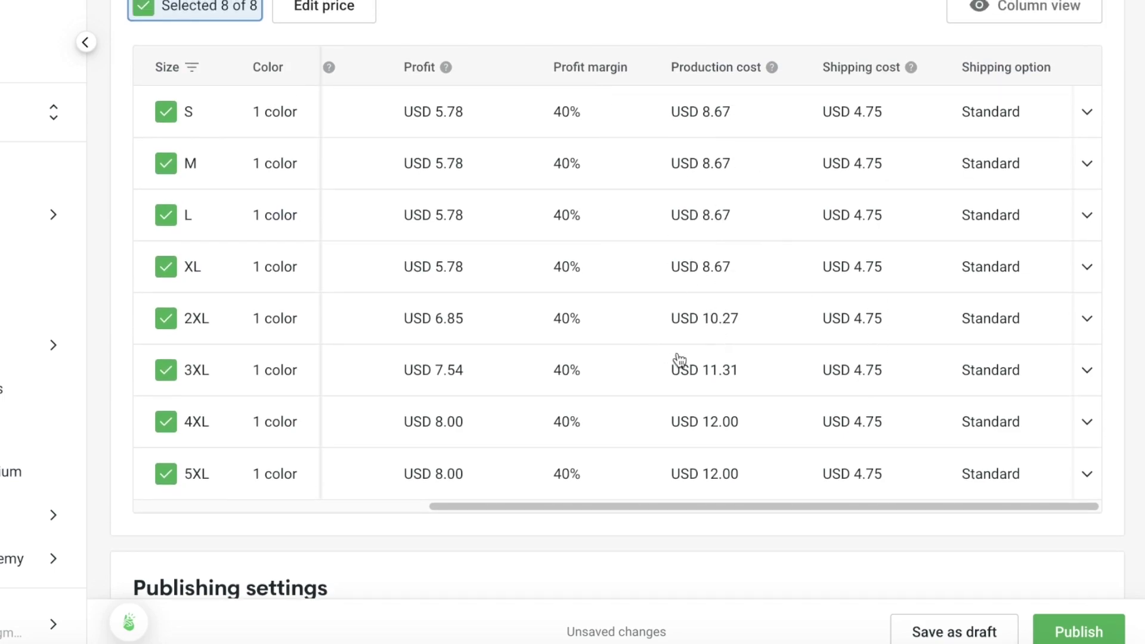
Set the updated price to USD 50 for all variants and publish the tee.
click(1072, 122)
click(307, 12)
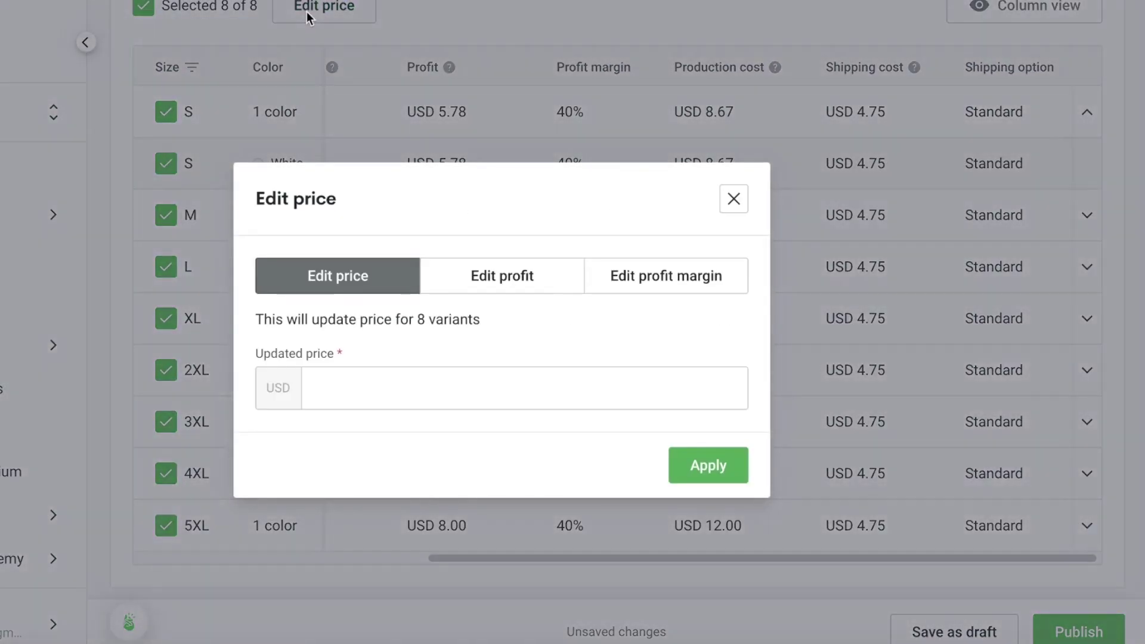
click(442, 388)
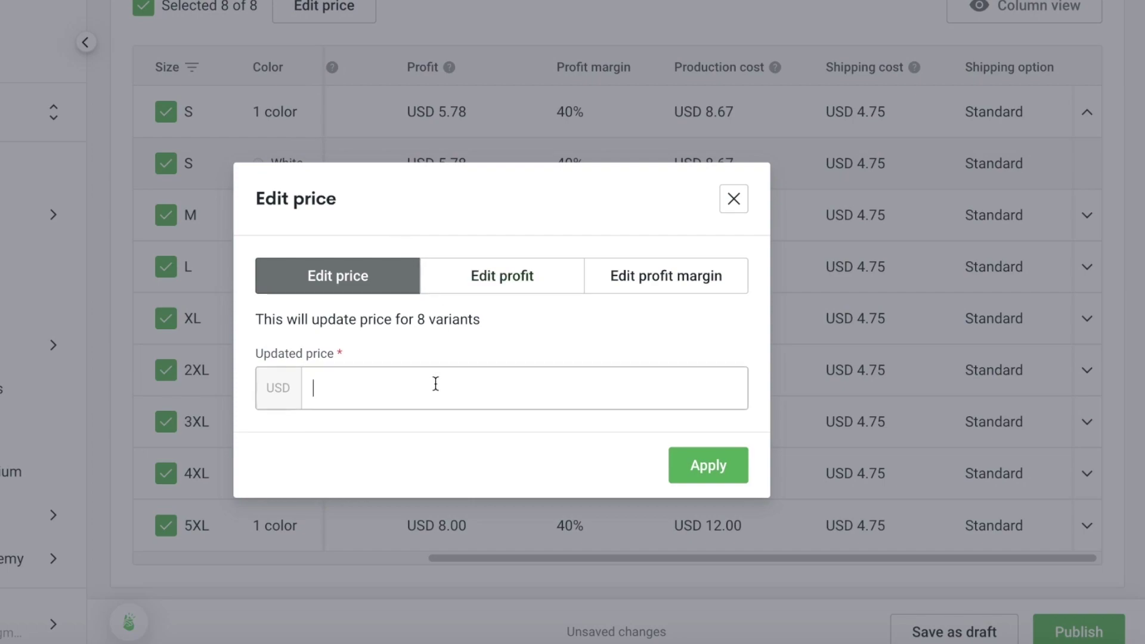
text(50)
click(716, 456)
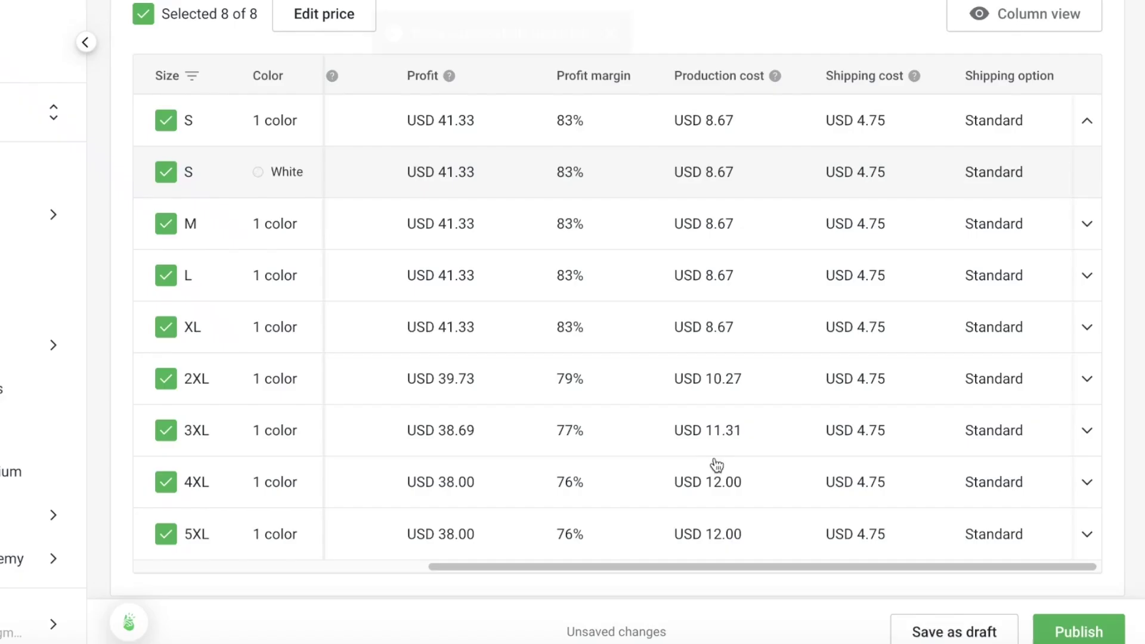
click(1079, 631)
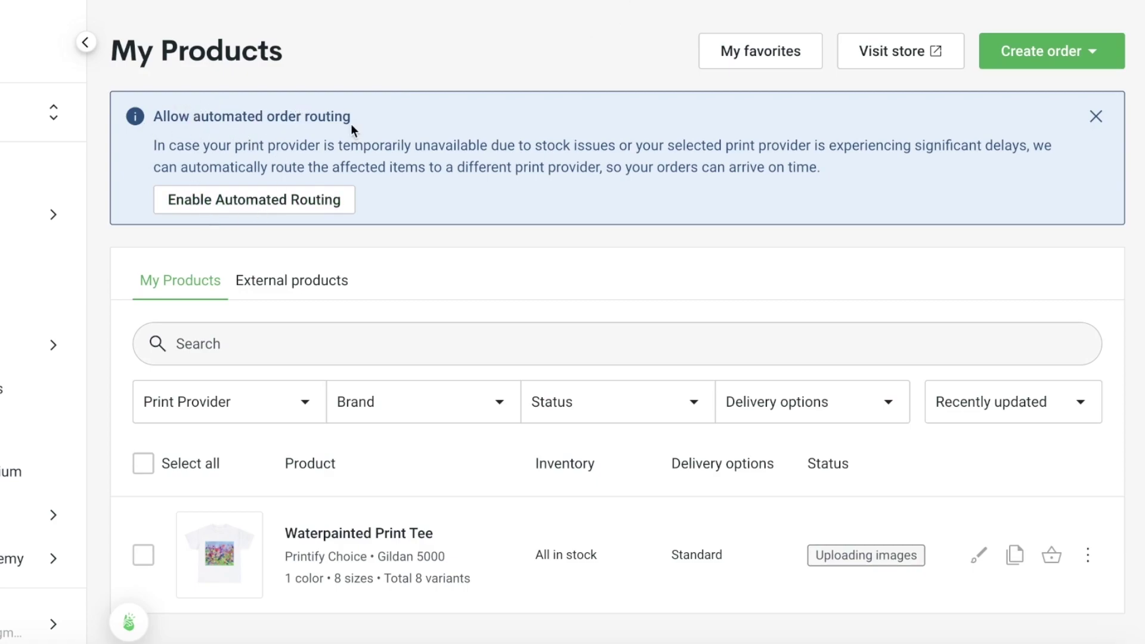
Enable order routing in the store's Preferences.
click(310, 199)
scroll(357, 298, down, 10)
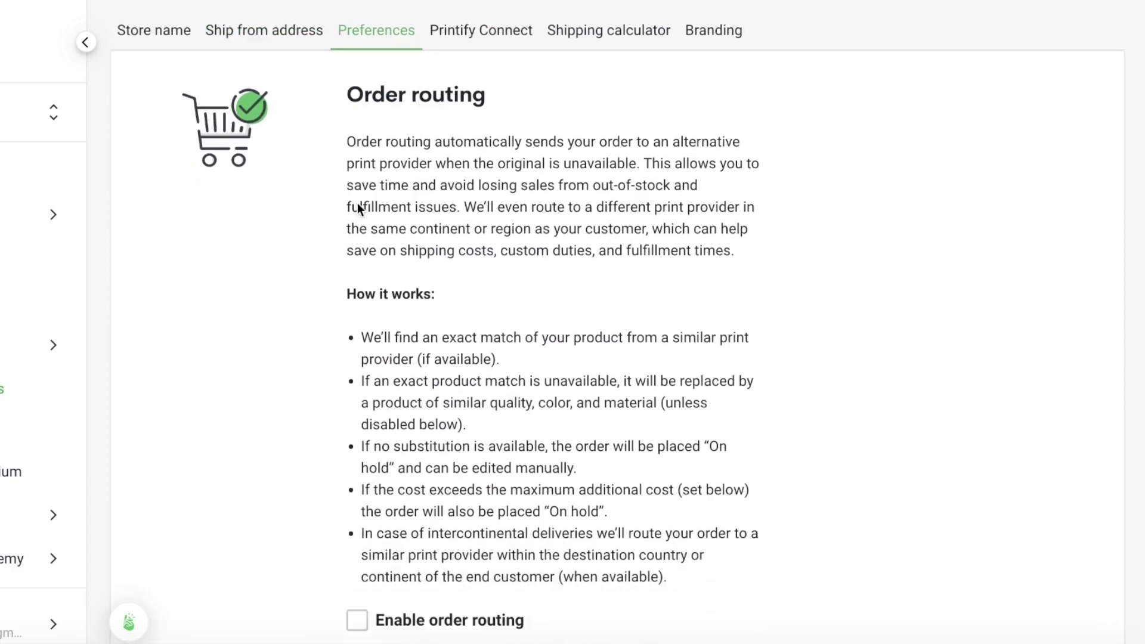
scroll(488, 238, down, 4)
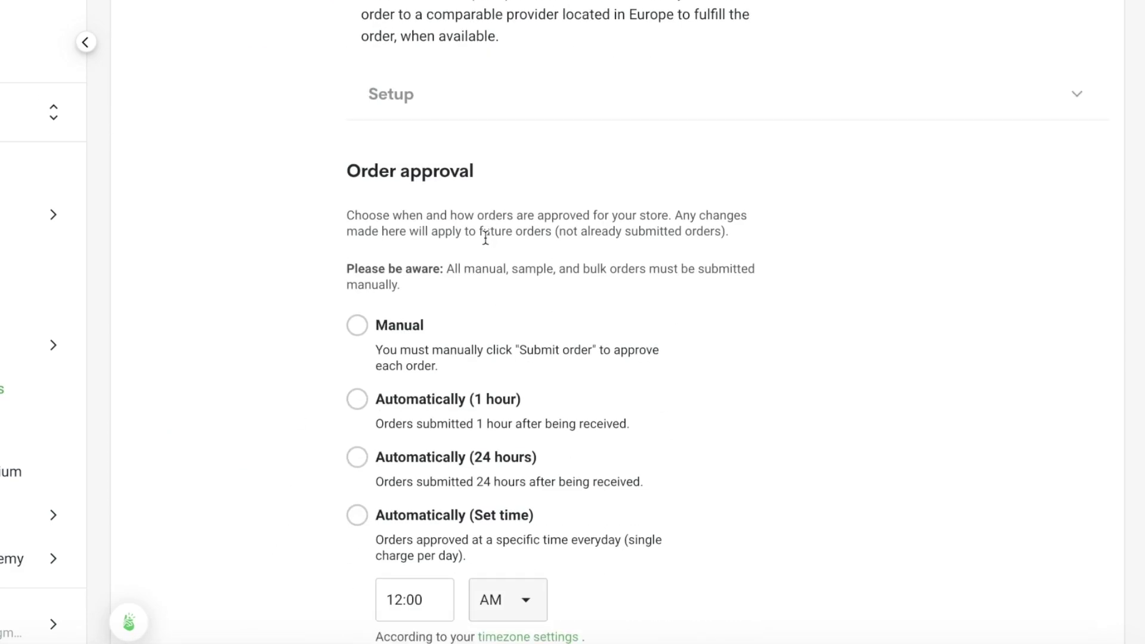
scroll(486, 238, up, 8)
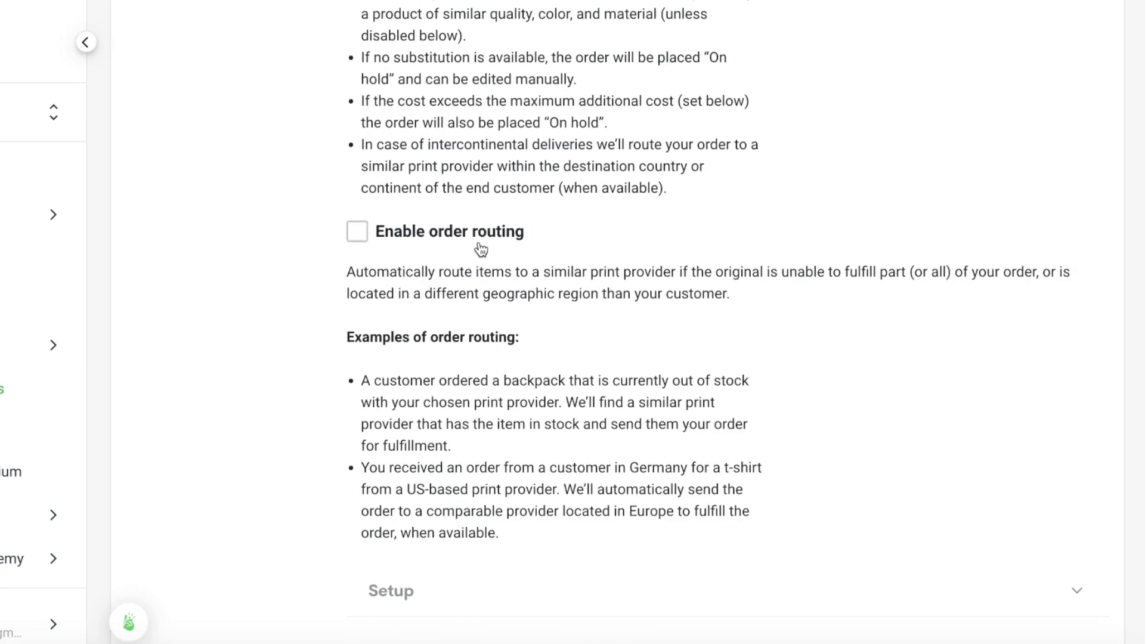
scroll(480, 250, up, 3)
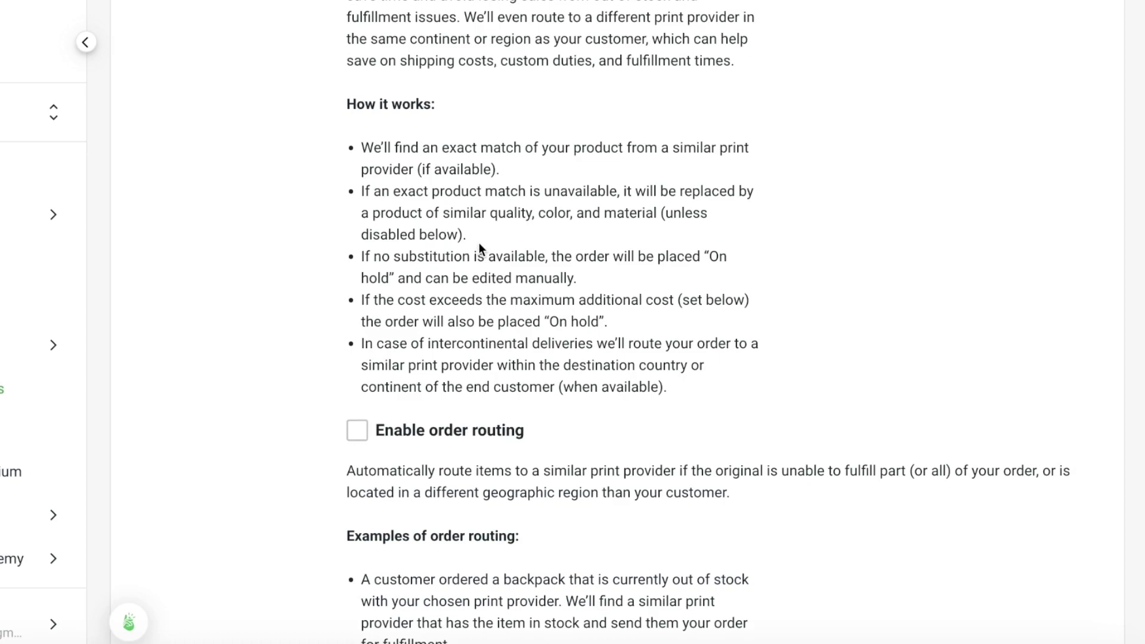
scroll(478, 243, up, 4)
scroll(476, 243, down, 7)
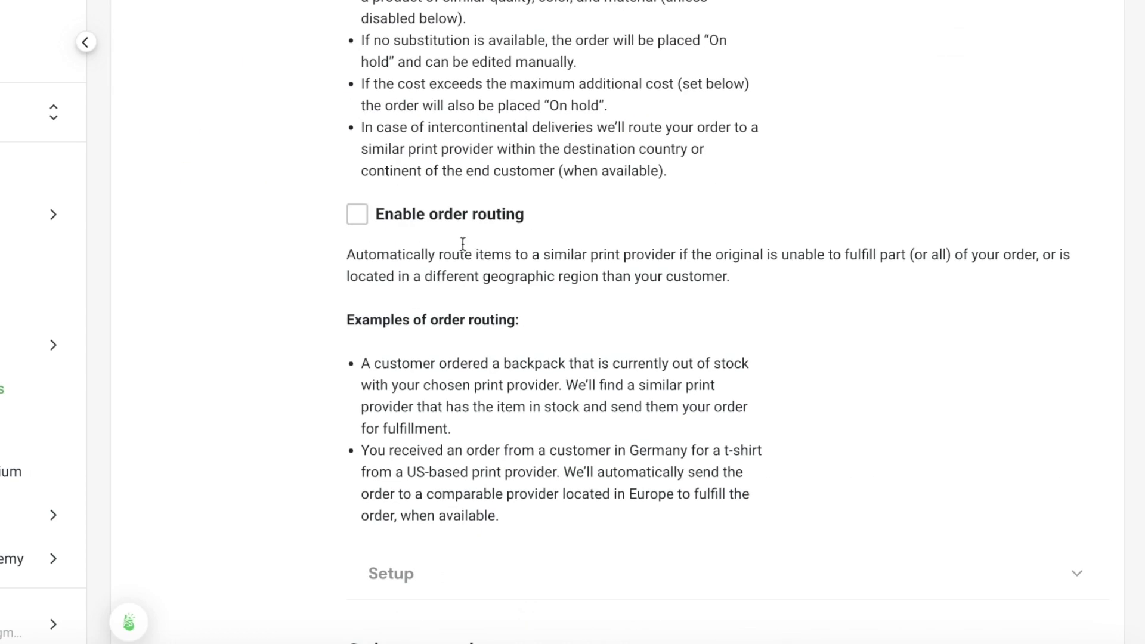
click(425, 219)
Set order approval to automatic after 1 hour.
scroll(447, 231, down, 8)
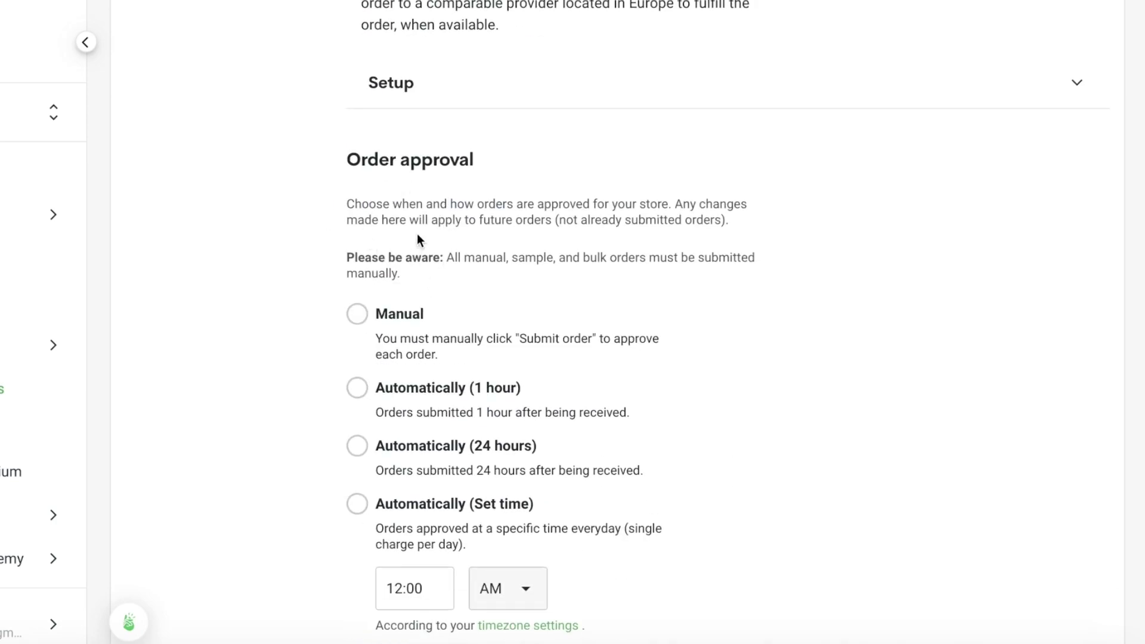
scroll(419, 245, up, 3)
scroll(406, 310, down, 3)
scroll(371, 408, down, 1)
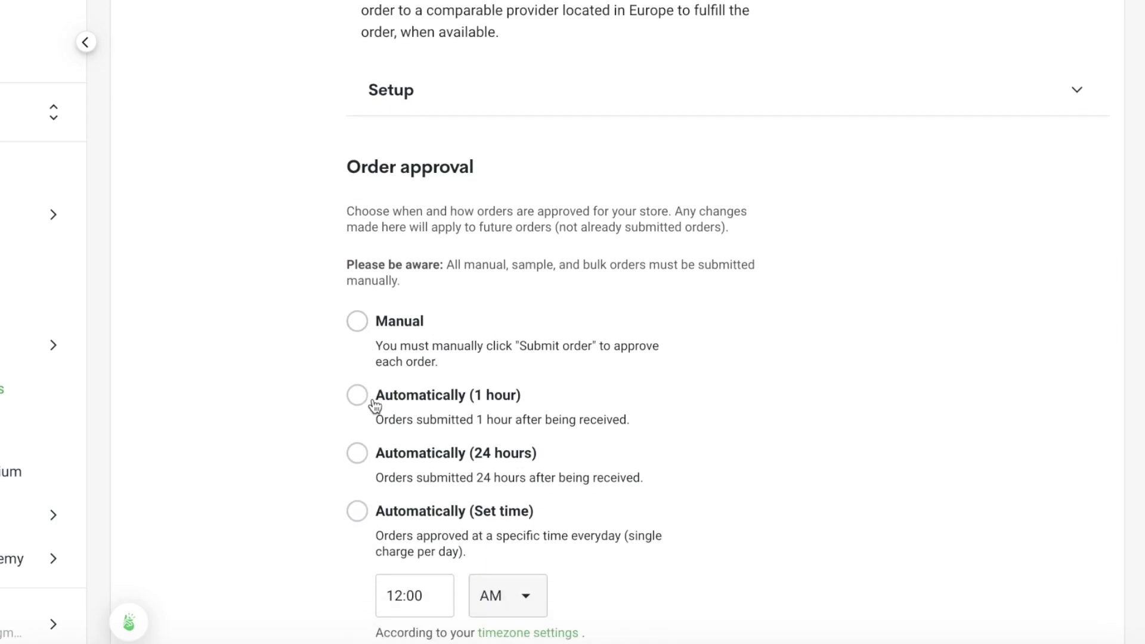
click(374, 405)
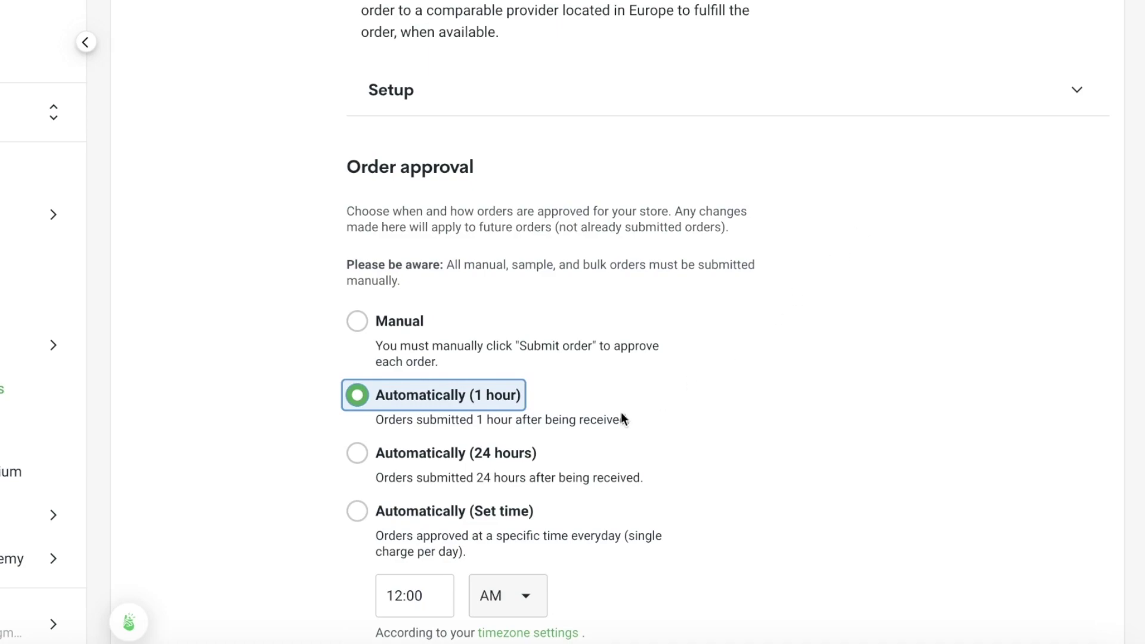
click(360, 456)
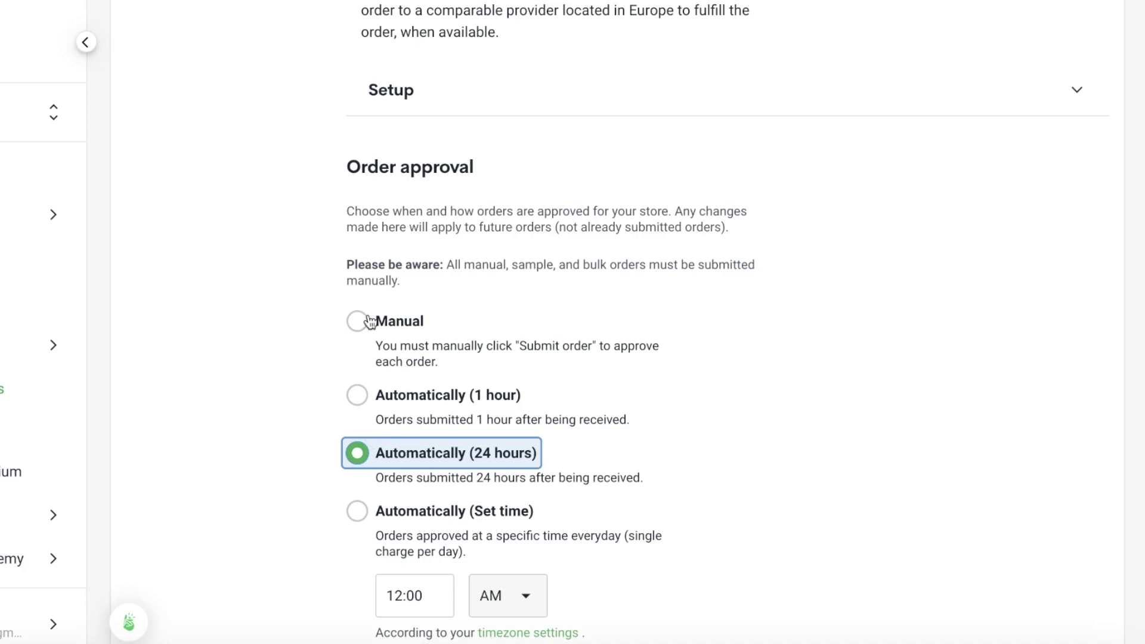
click(359, 394)
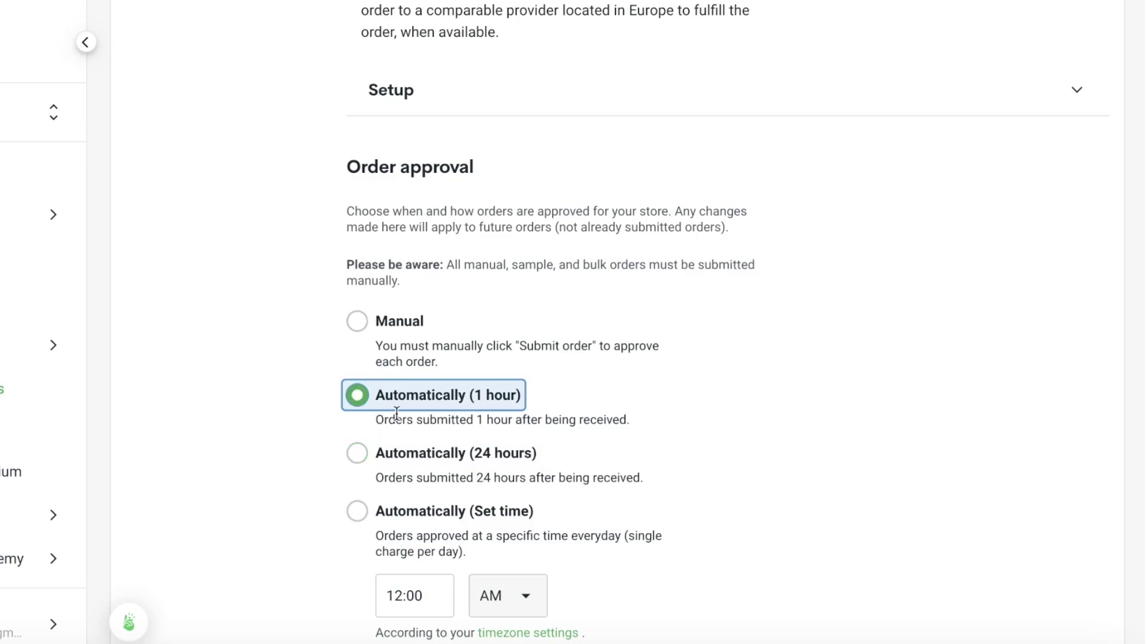
Send delayed orders to production automatically and save the preferences.
scroll(510, 411, down, 15)
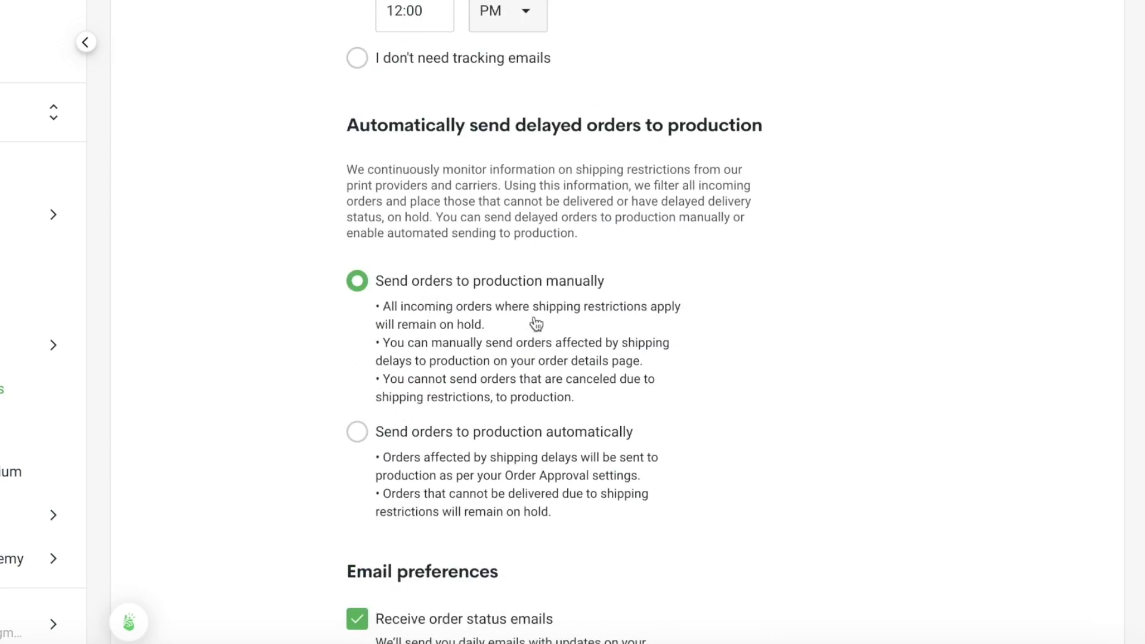
click(424, 444)
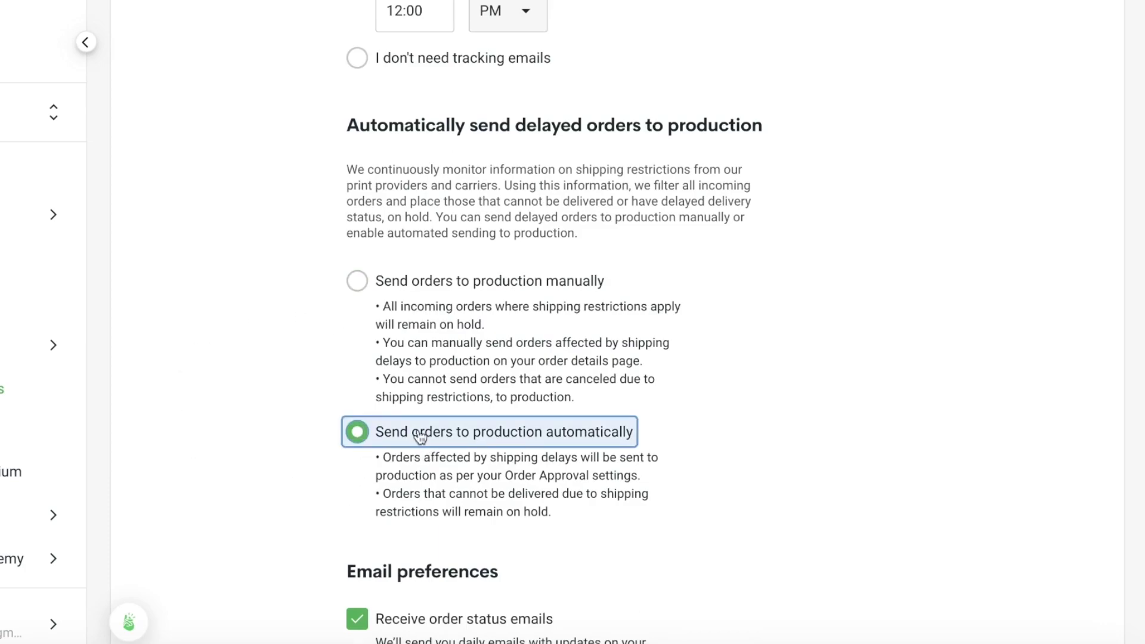
scroll(617, 430, down, 1)
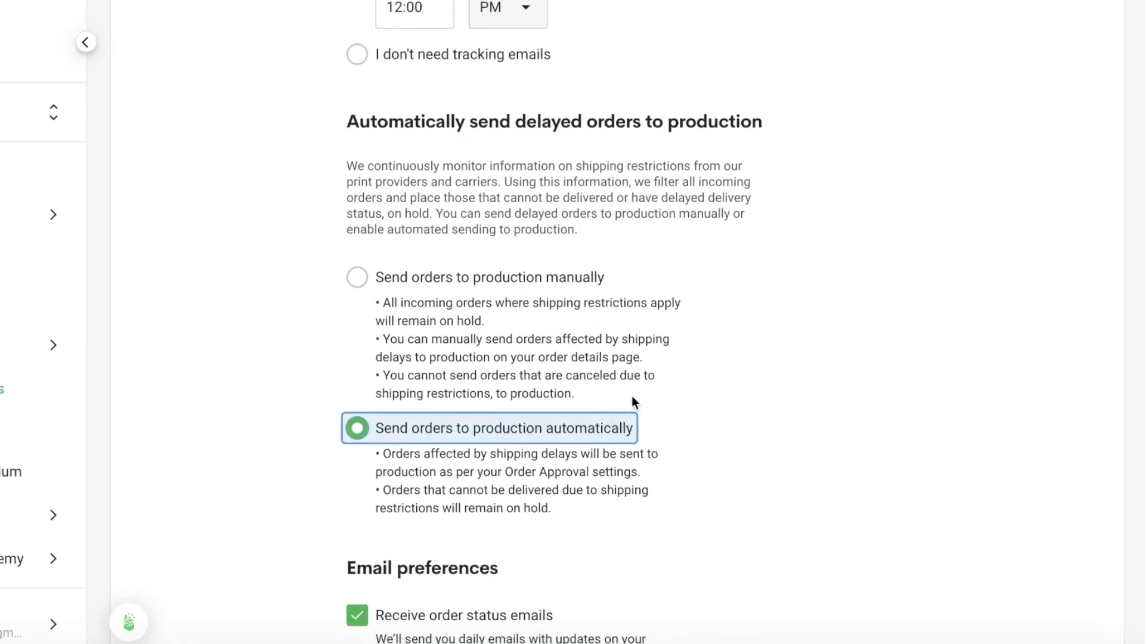
scroll(632, 401, down, 3)
click(1072, 574)
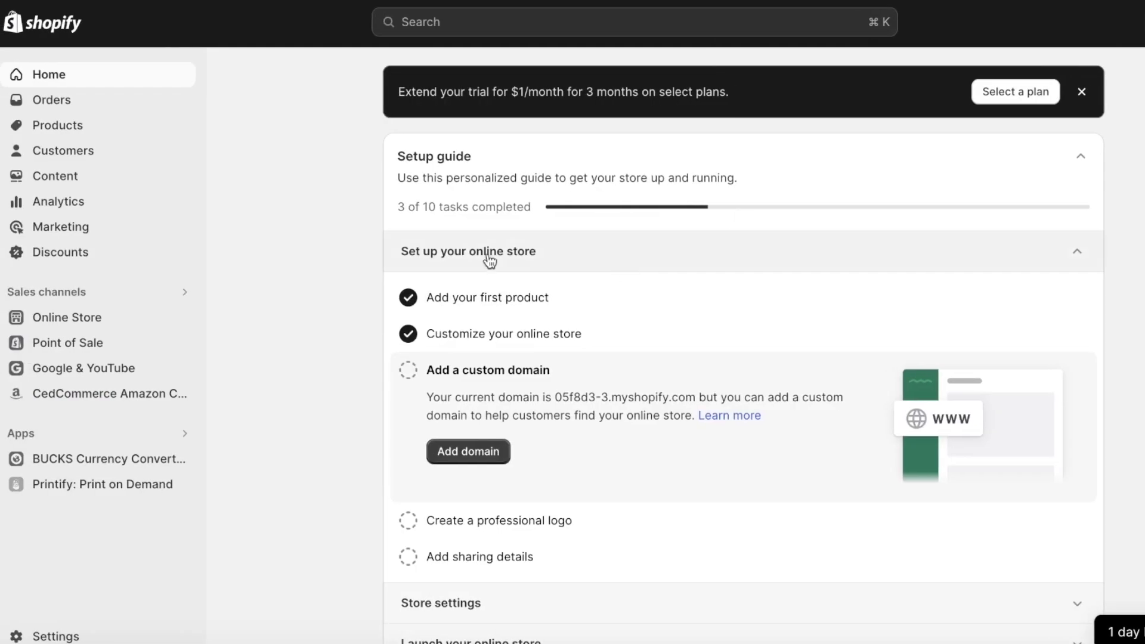
Check which sales channels carry Waterpainted Print Tee in the Shopify Products list.
click(49, 131)
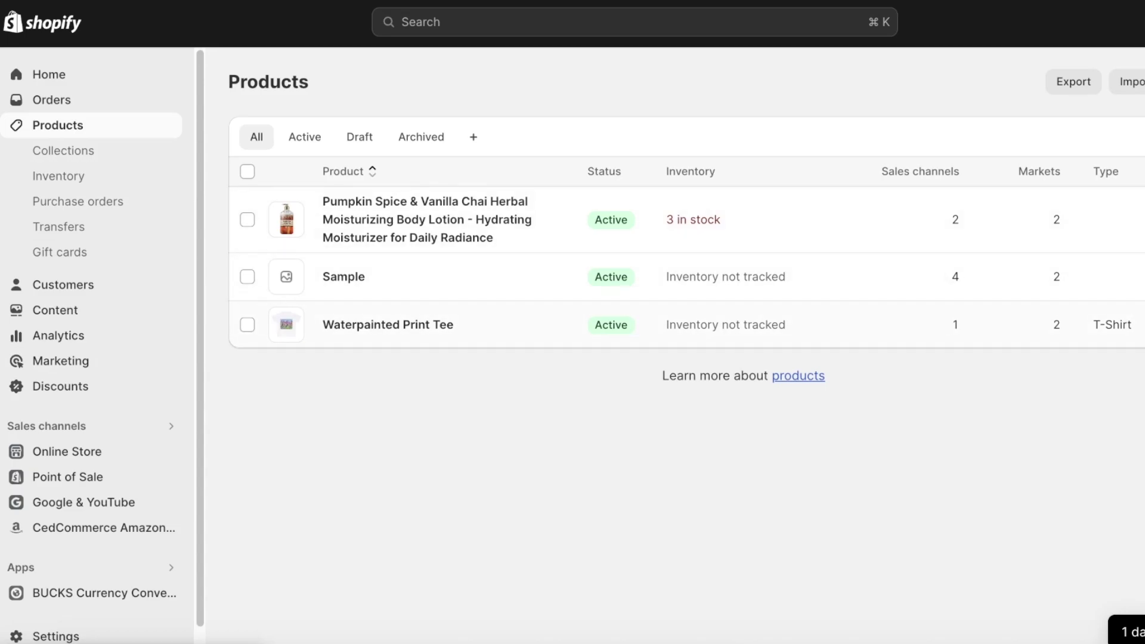
click(958, 322)
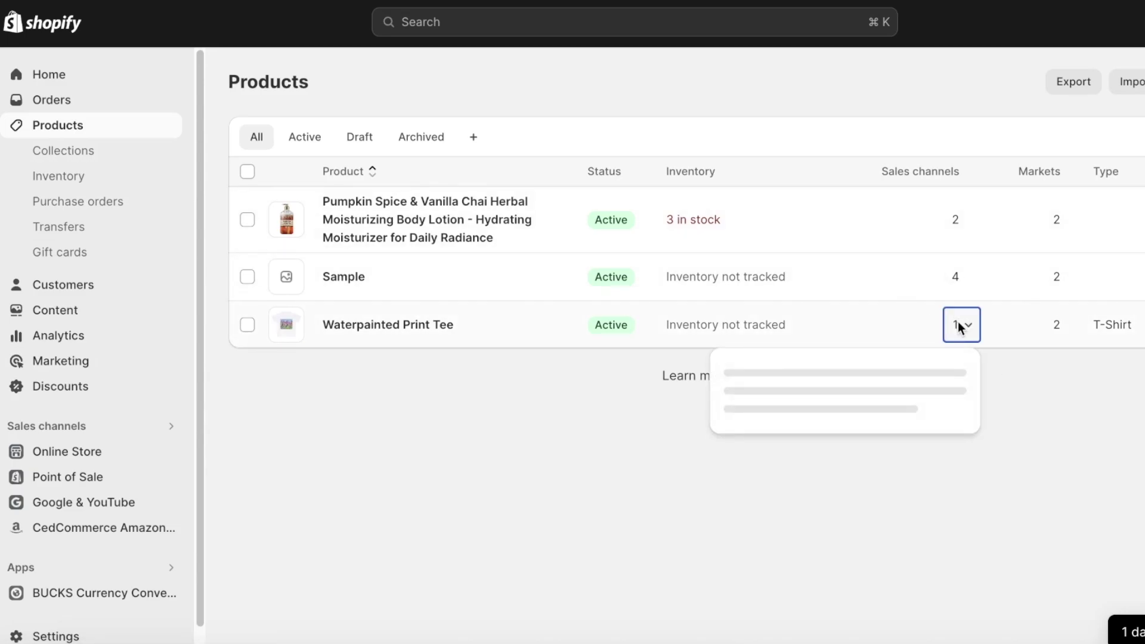
click(618, 499)
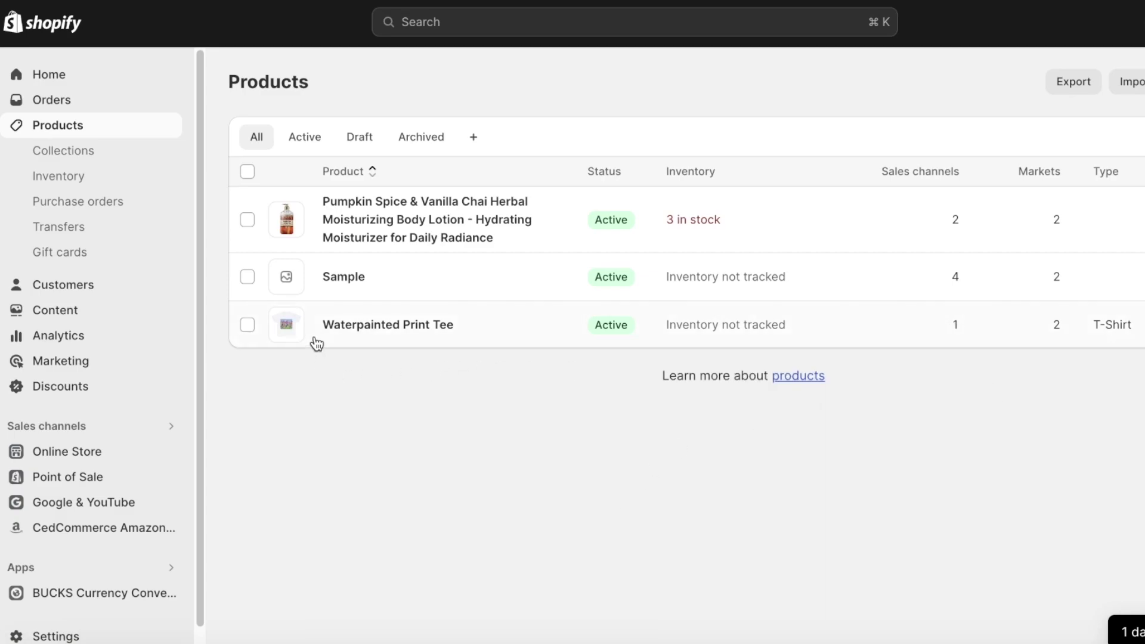
click(248, 325)
click(247, 326)
Review the Waterpainted Print Tee's media and variants, then go back to Products.
click(402, 324)
scroll(477, 258, down, 12)
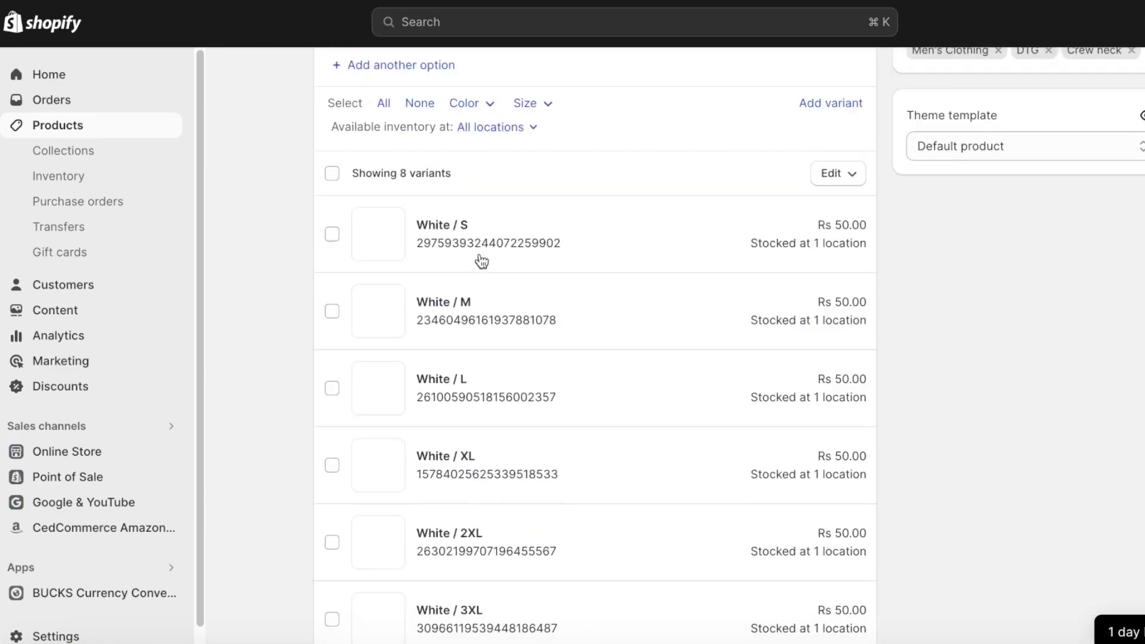
scroll(485, 252, down, 8)
scroll(487, 253, down, 10)
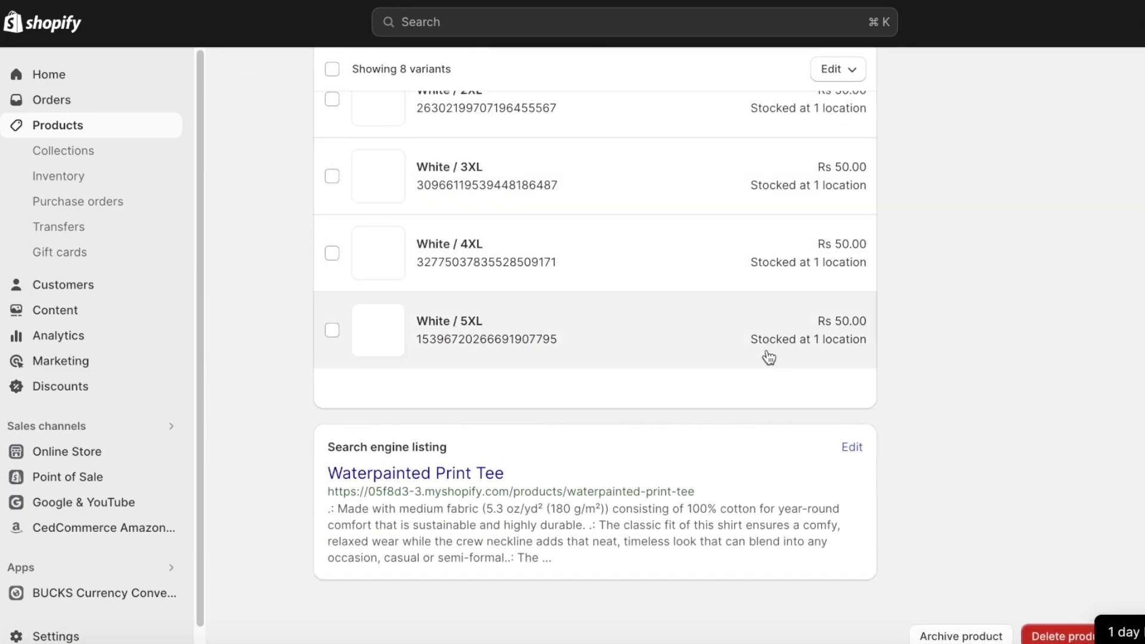
scroll(767, 356, up, 20)
scroll(990, 256, down, 8)
scroll(925, 218, up, 4)
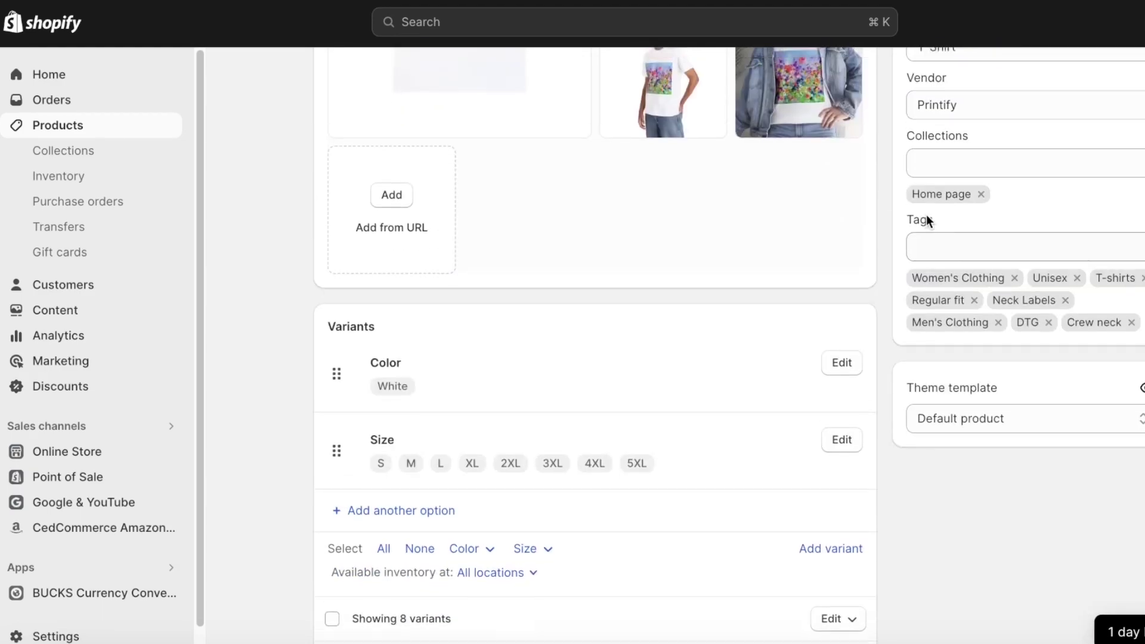
click(19, 127)
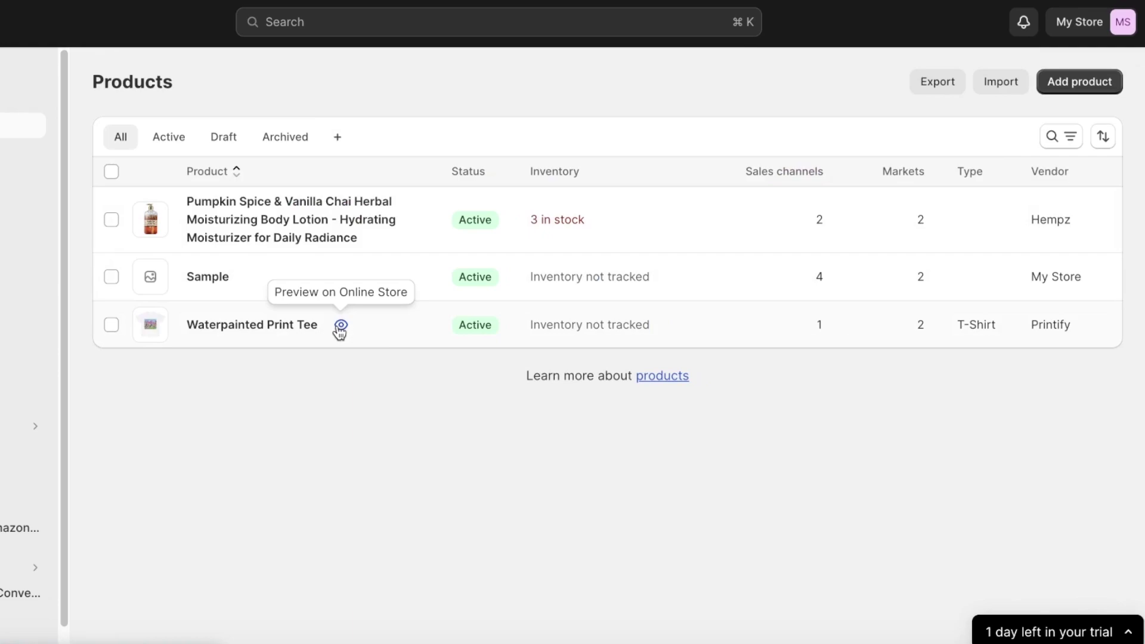
Preview the floral tee's storefront page at Rs.50.00 PKR, then close that tab.
click(340, 325)
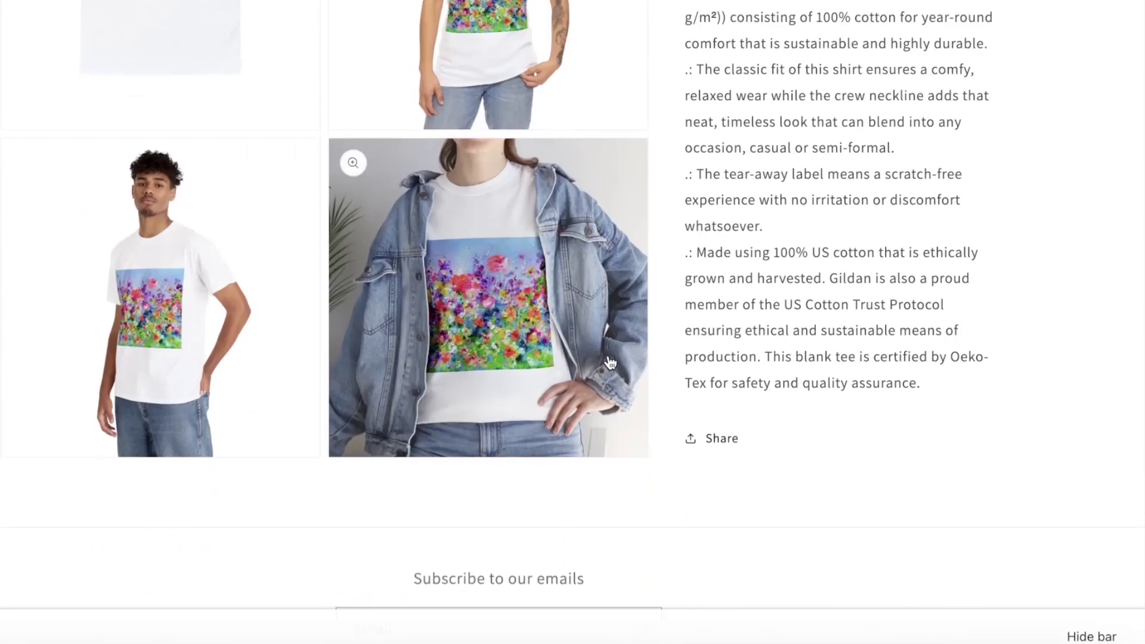
scroll(739, 279, up, 7)
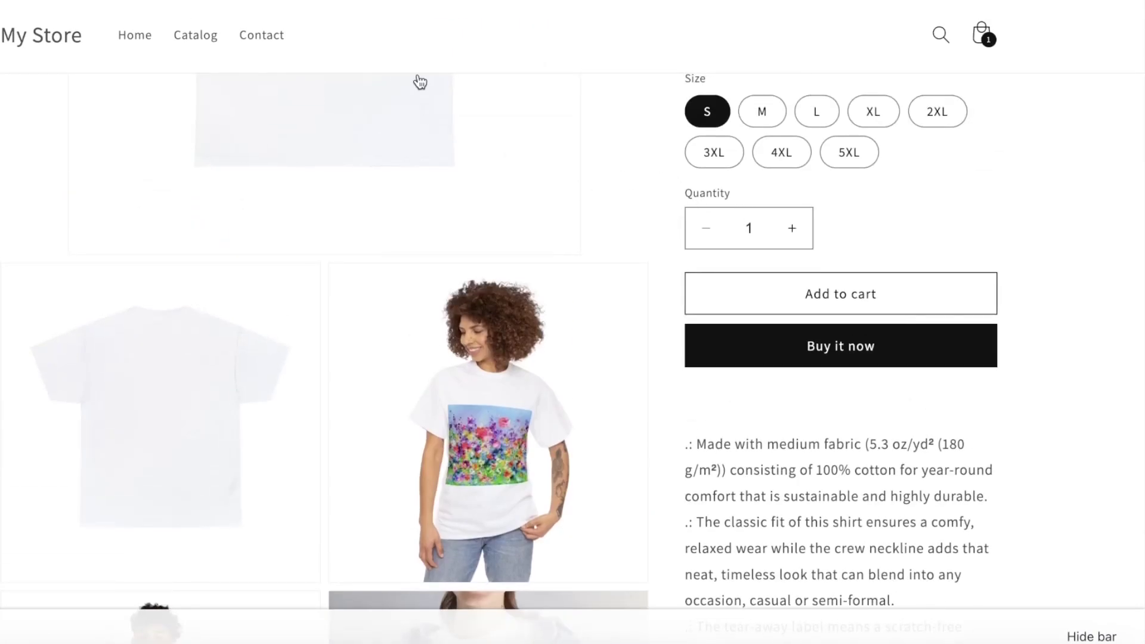
key(ctrl+w)
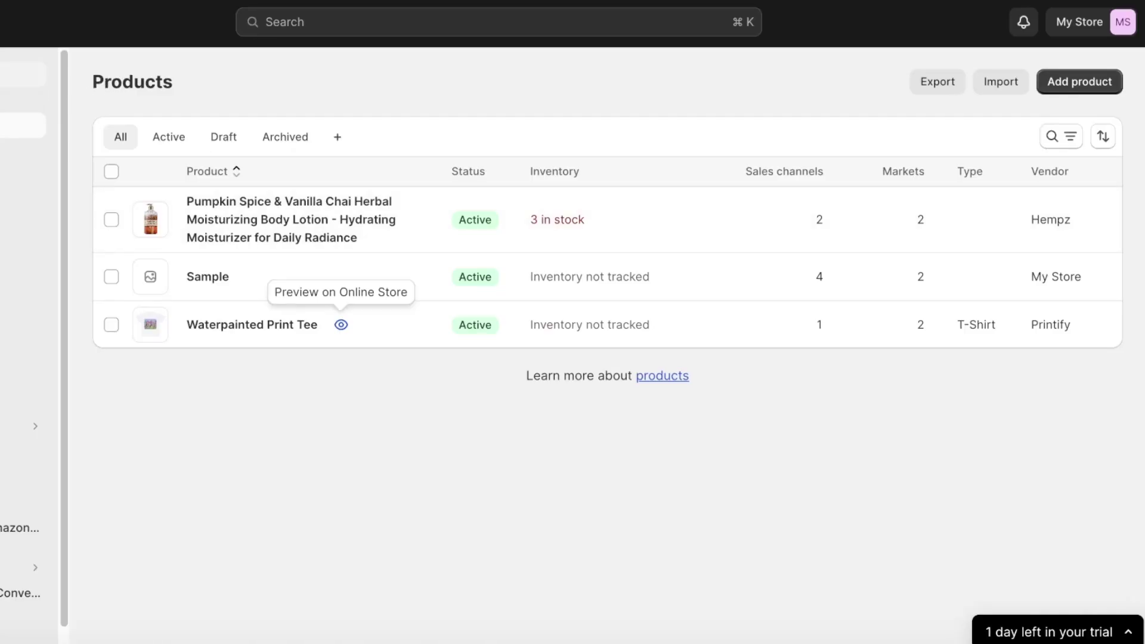
Return to the Shopify admin Home page to view the store Setup guide progress.
click(38, 112)
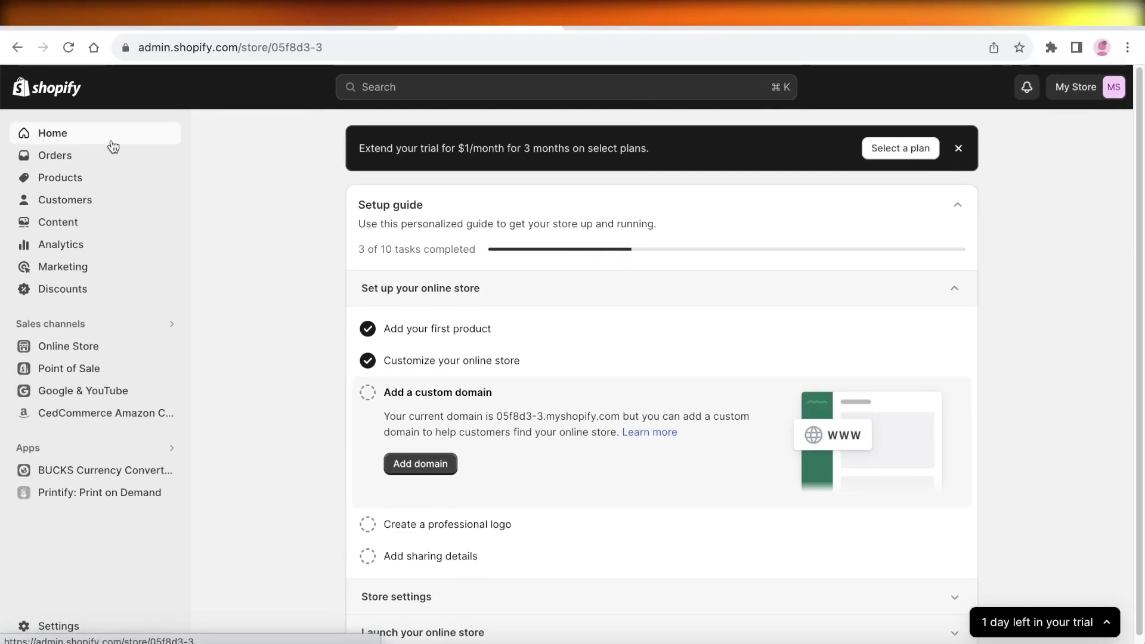